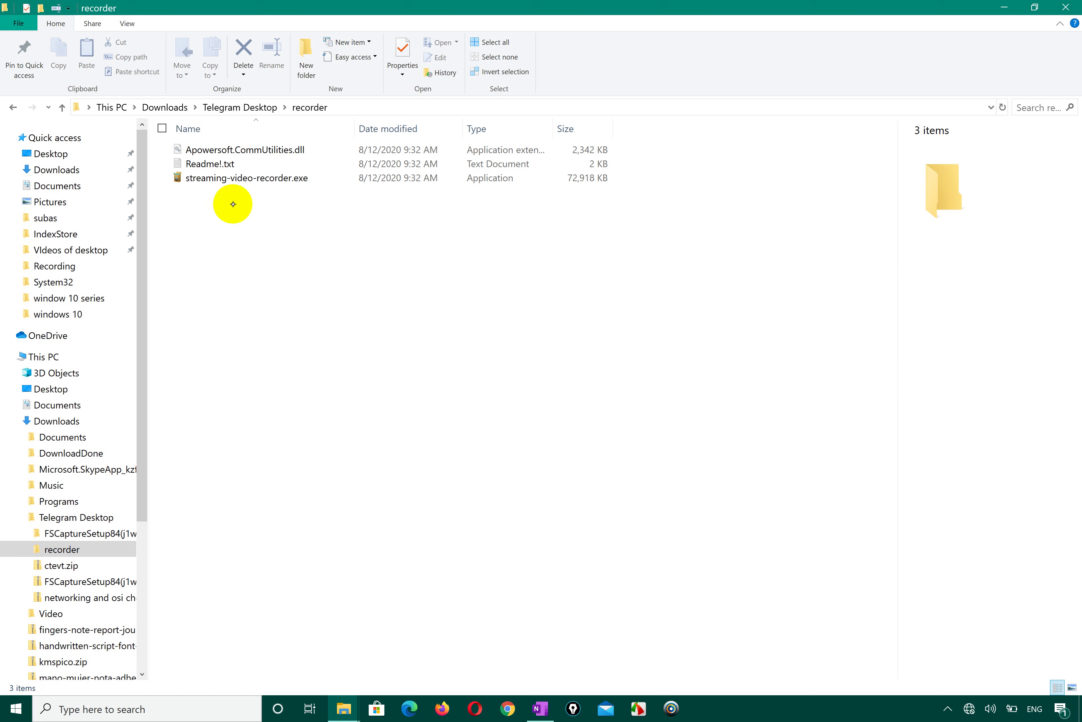
# Switch to Chrome, open the Apowersoft Online Screen Recorder search result, and look over its download option and user guide.
pyautogui.click(257, 178)
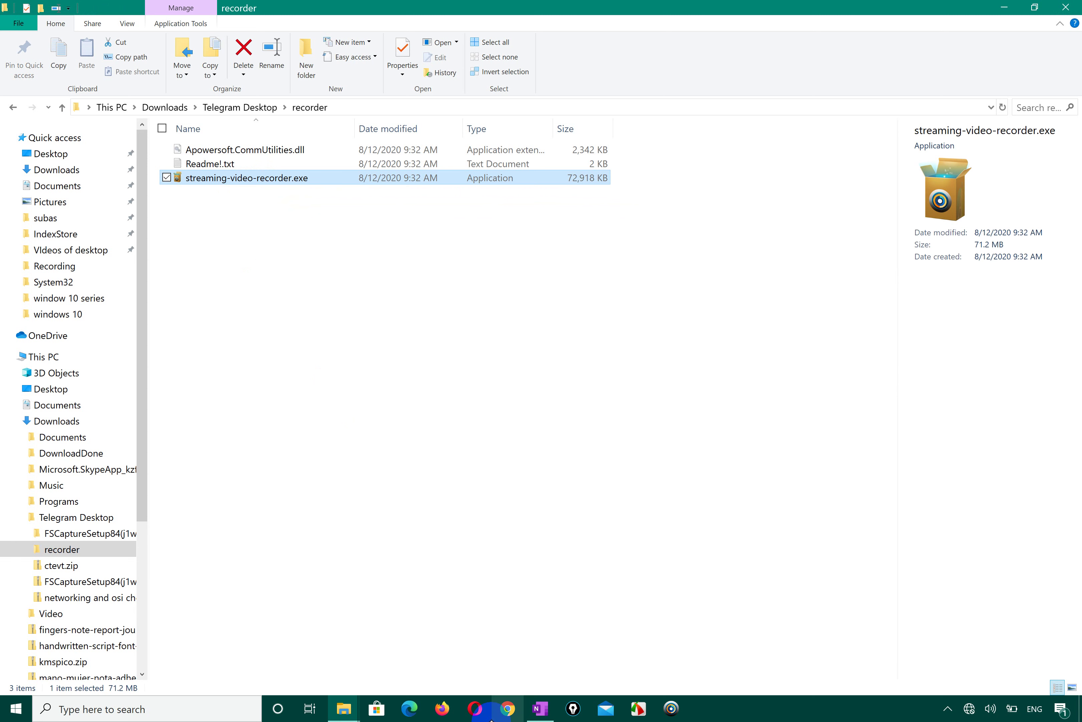
pyautogui.click(507, 708)
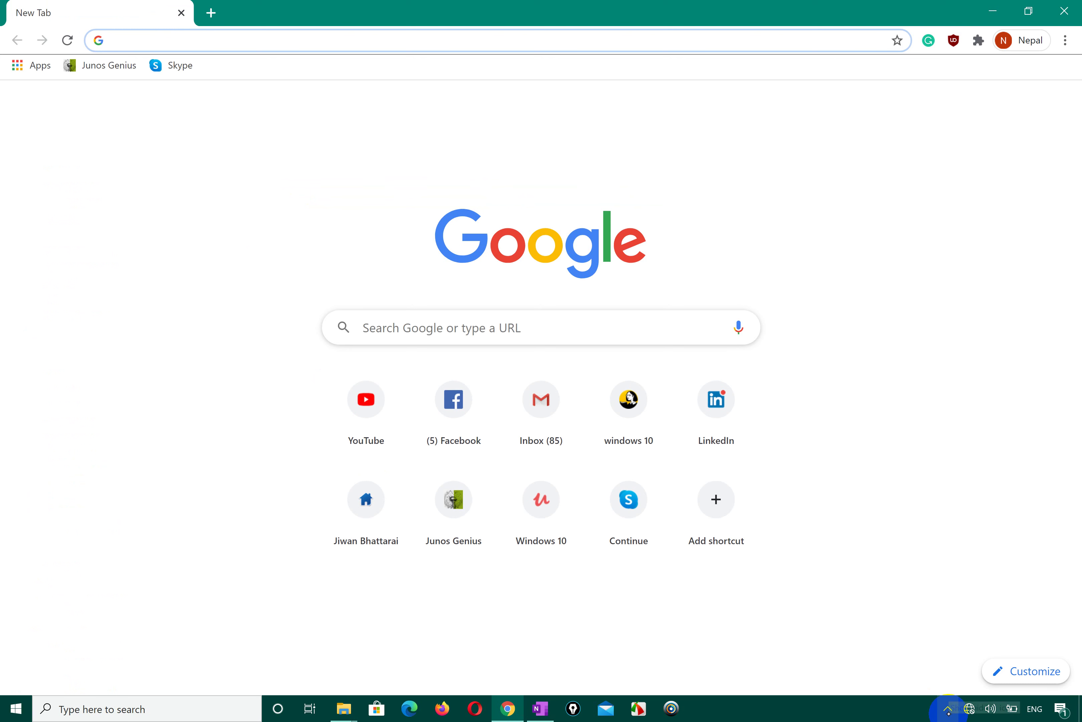
pyautogui.click(948, 709)
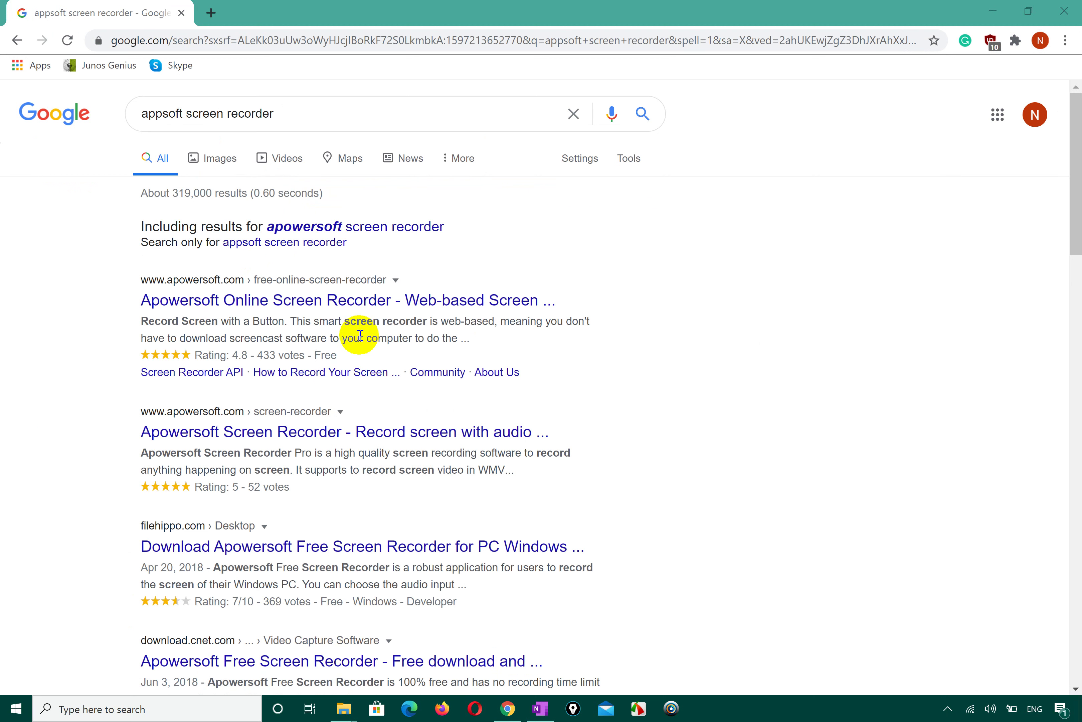
pyautogui.click(319, 308)
pyautogui.click(319, 308)
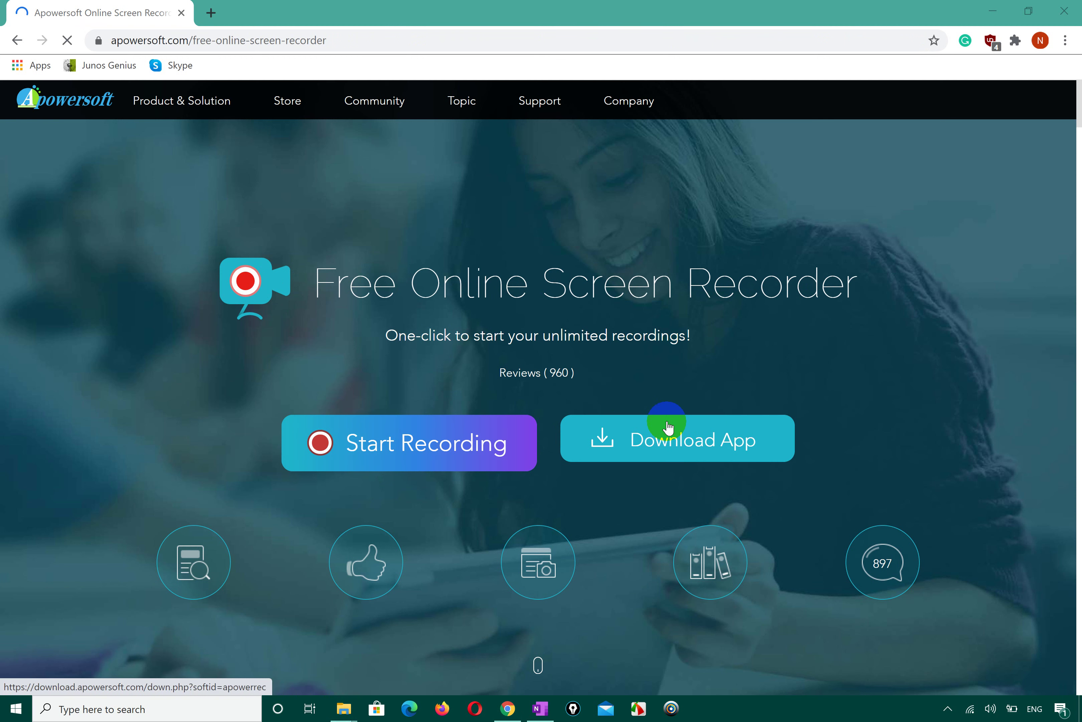
pyautogui.scroll(-7, 633, 466)
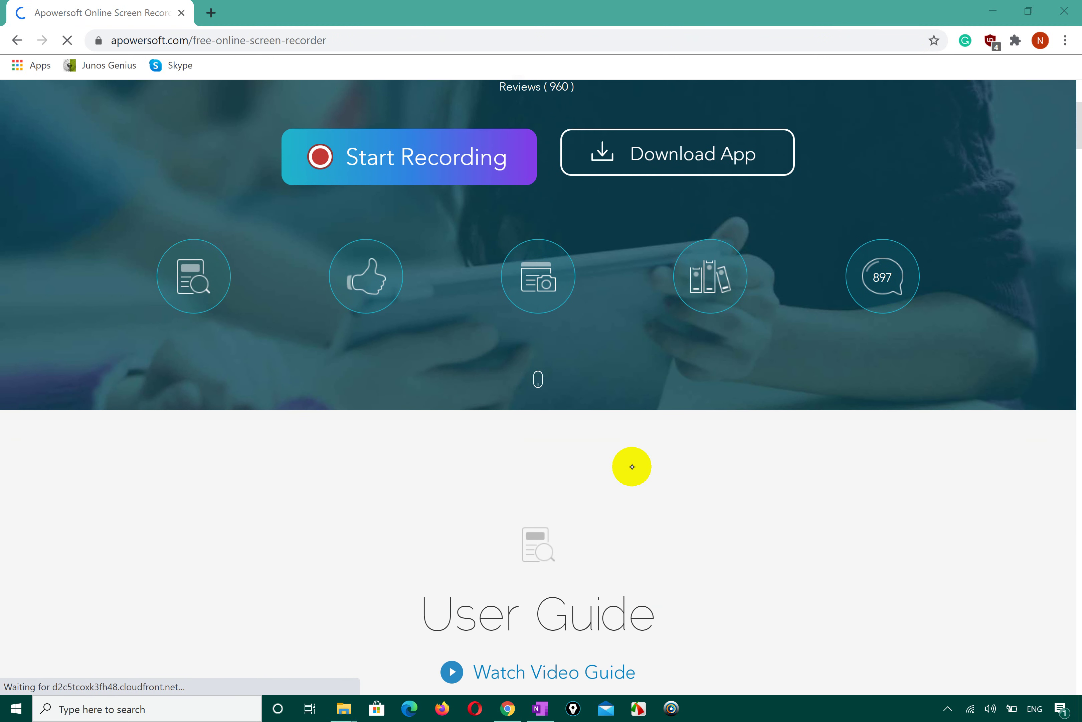
pyautogui.scroll(-5, 632, 466)
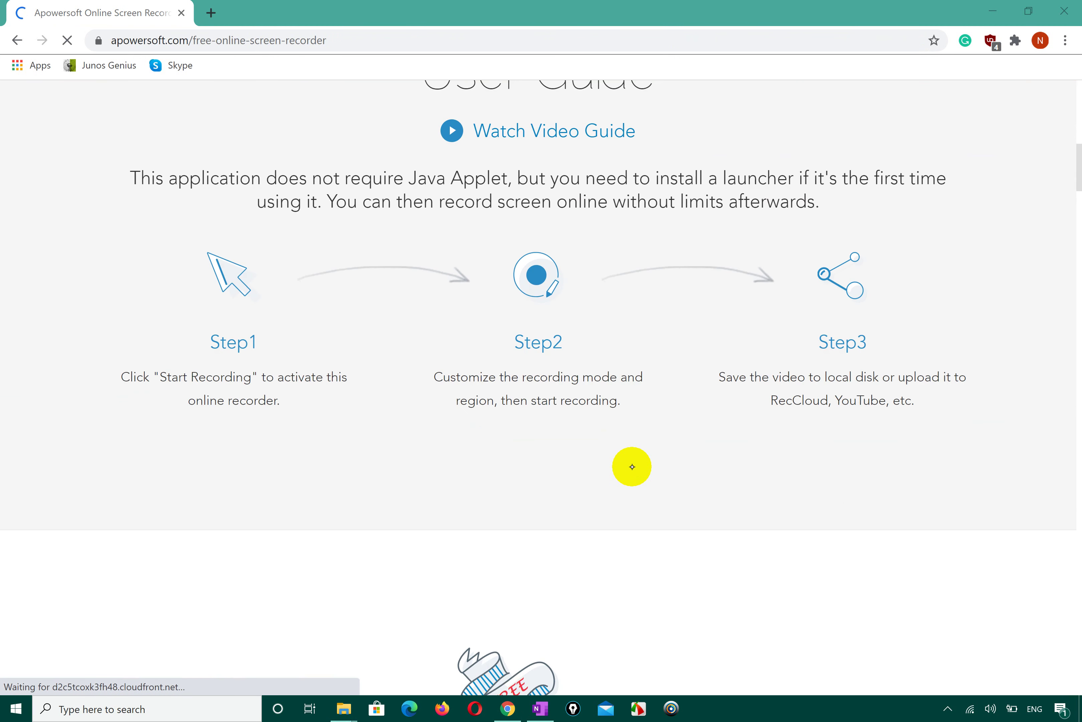
pyautogui.scroll(12, 633, 466)
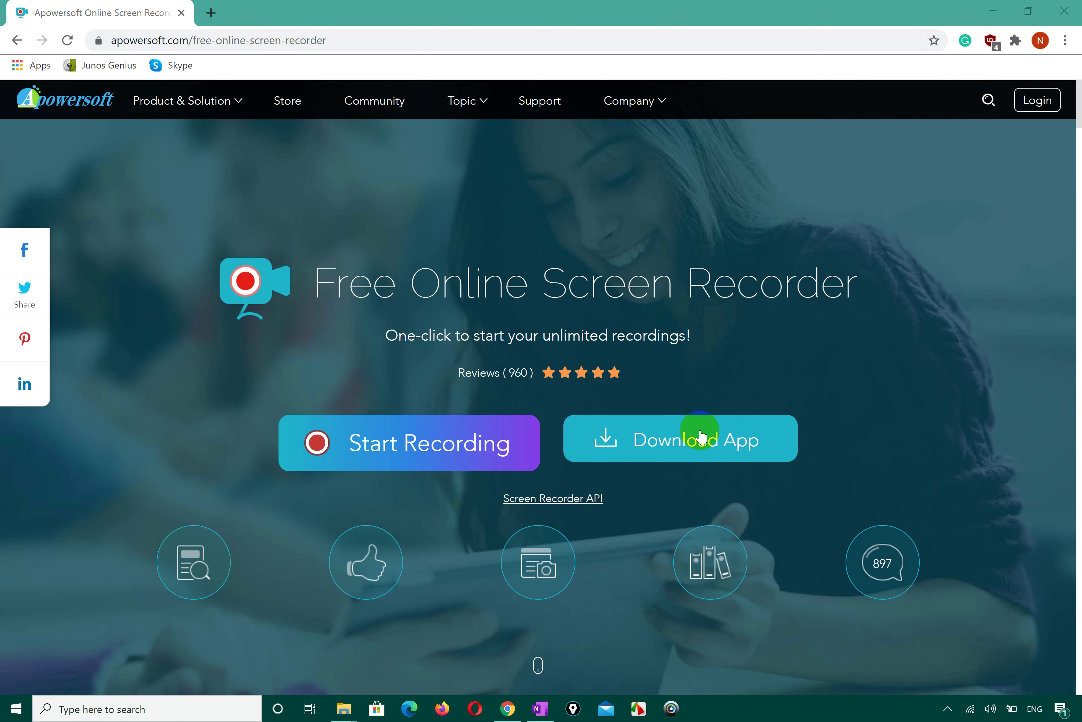
# Return to the recorder folder in File Explorer to view the installer files, and clear the open windows to show the desktop.
pyautogui.click(345, 706)
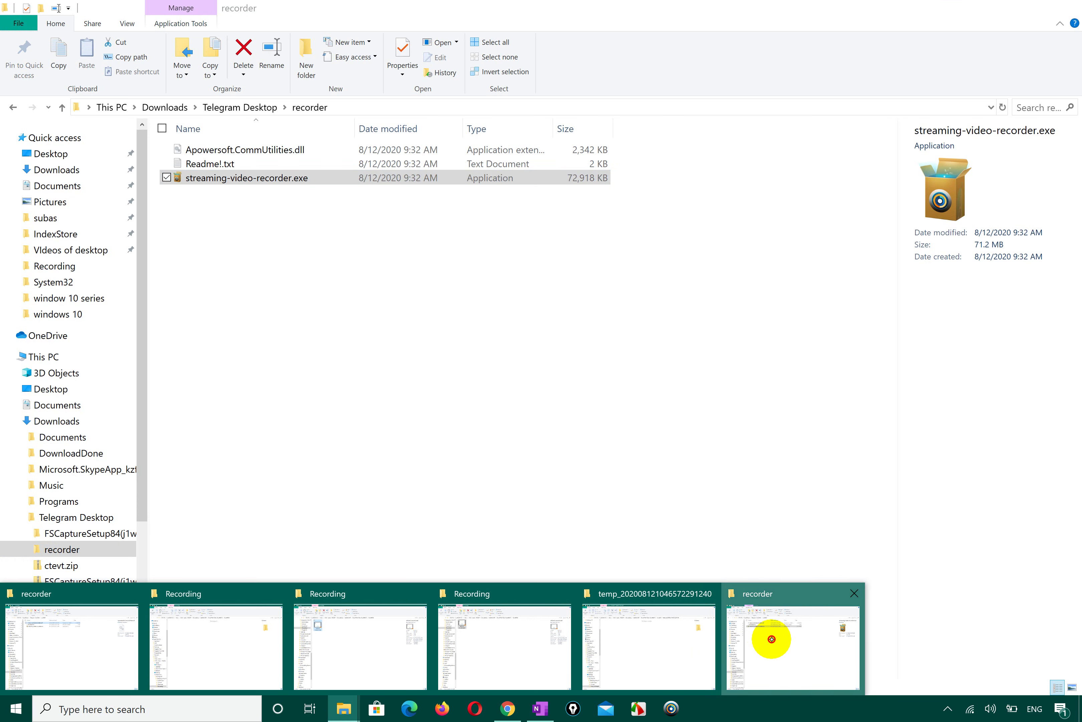
pyautogui.click(772, 639)
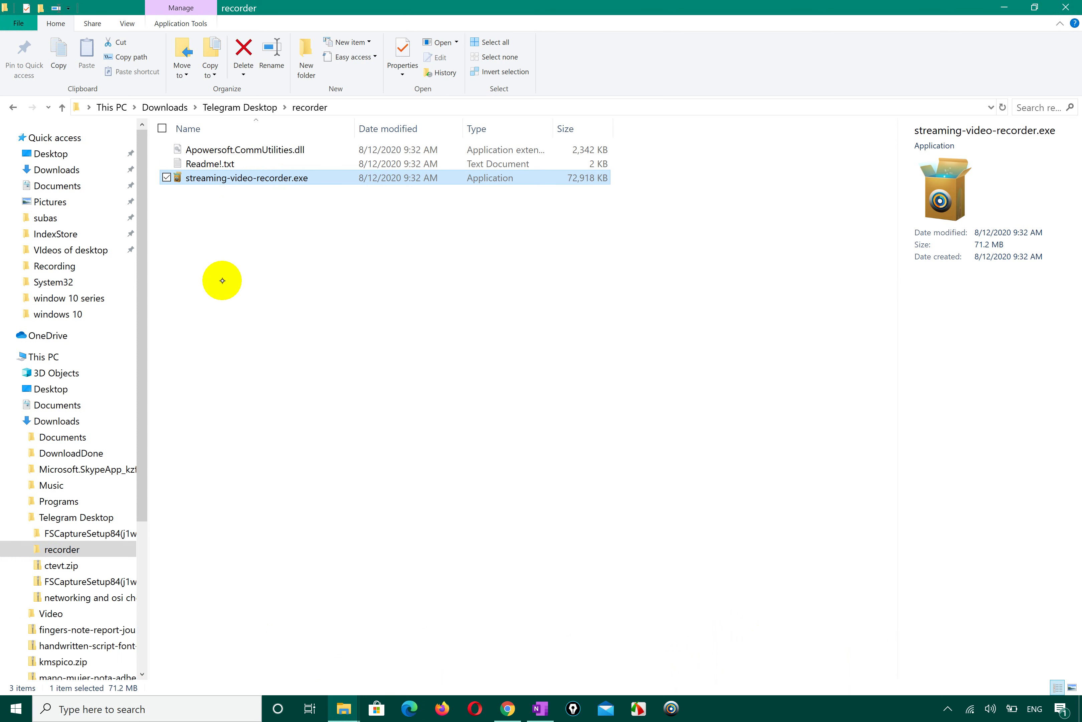
pyautogui.click(336, 151)
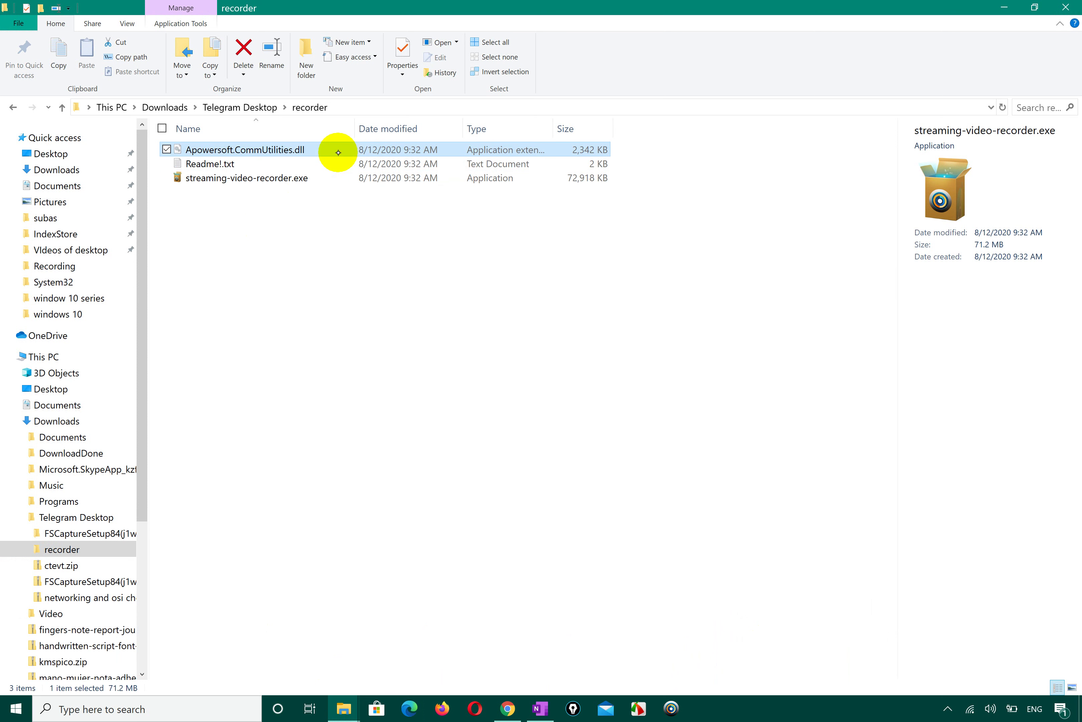
pyautogui.click(1005, 6)
pyautogui.click(1071, 6)
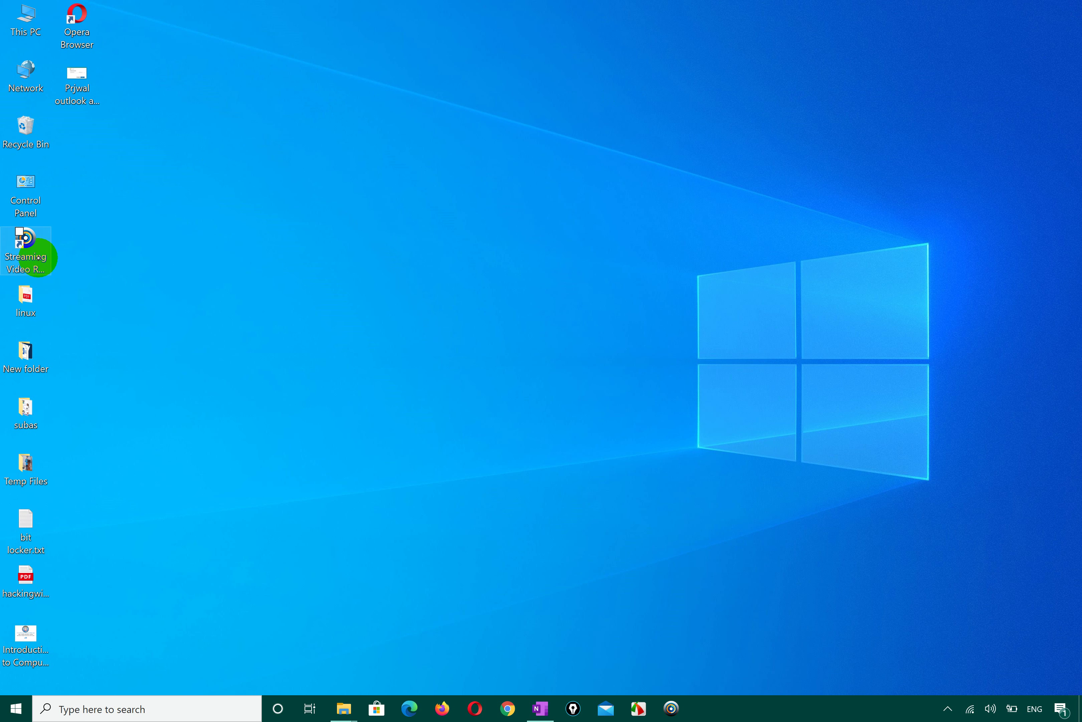
# View the installation folder that the Streaming Video Recorder desktop shortcut points to, and close the folder window.
pyautogui.rightClick(34, 269)
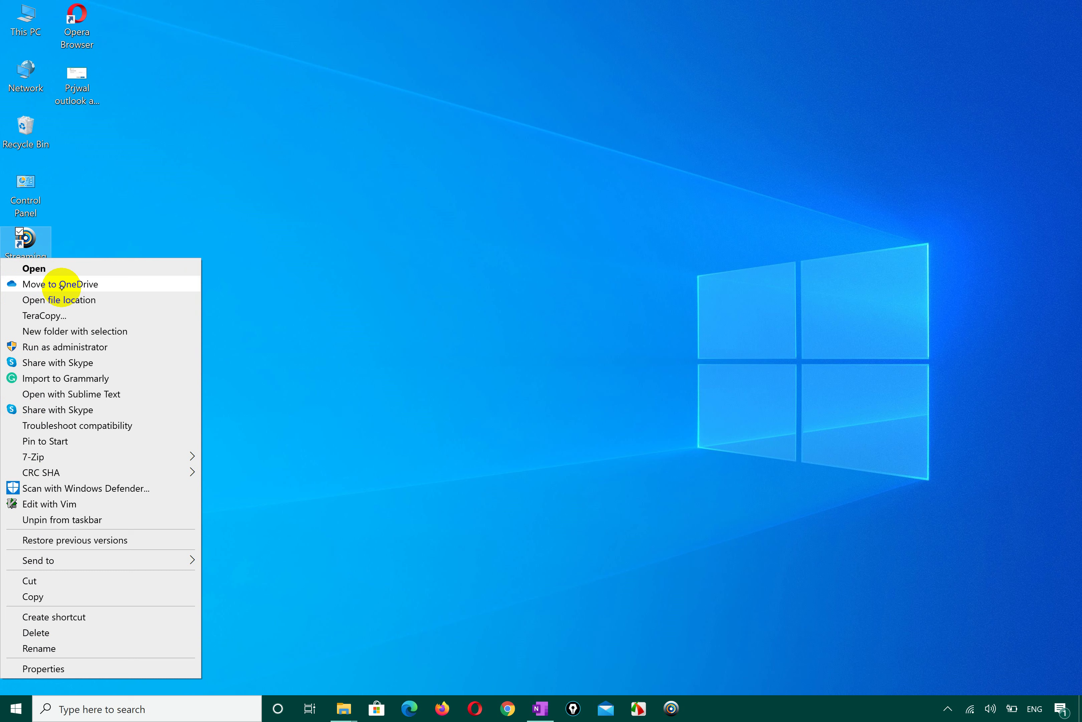
pyautogui.click(79, 300)
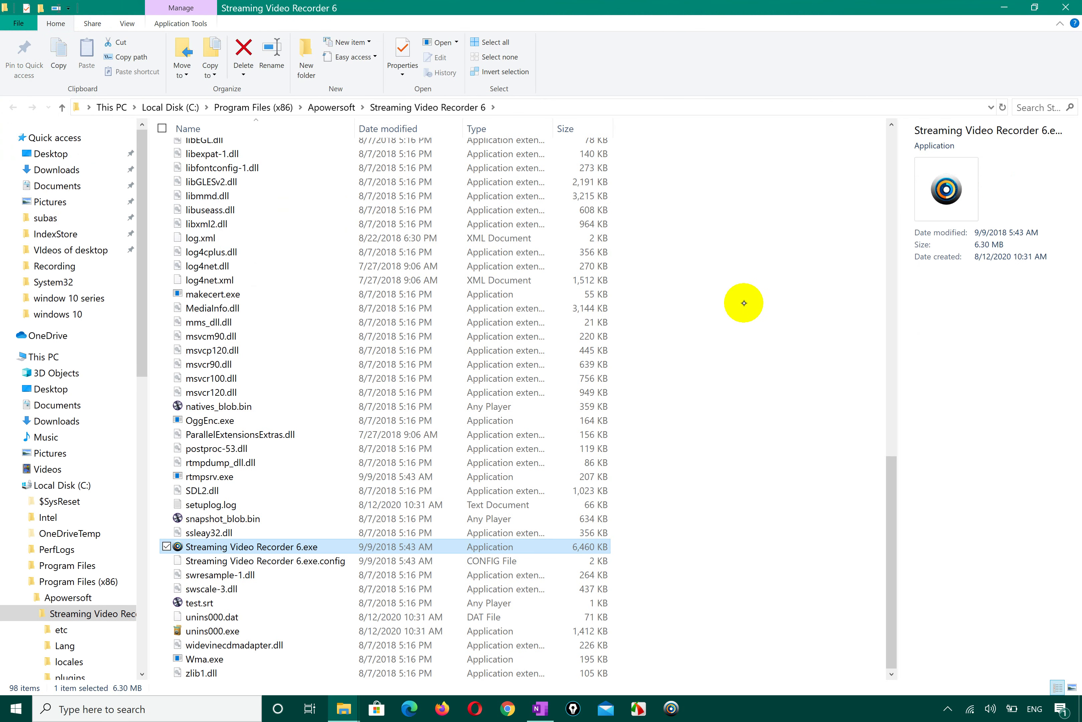
pyautogui.moveTo(738, 298); pyautogui.dragTo(696, 427)
pyautogui.rightClick(696, 427)
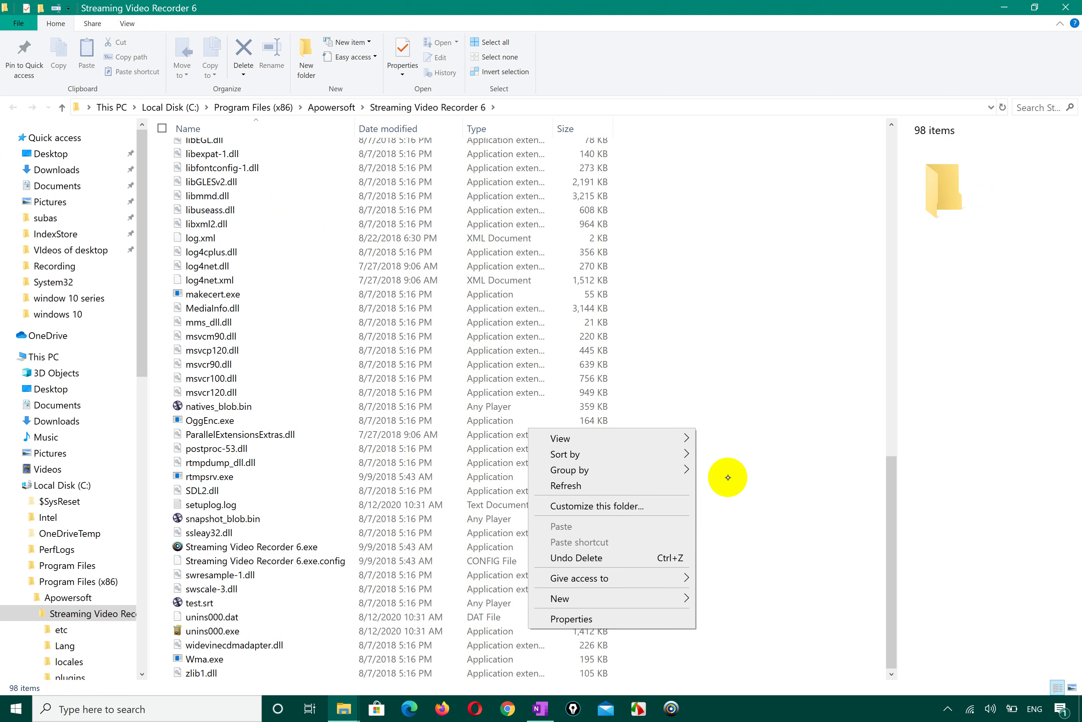
pyautogui.click(842, 370)
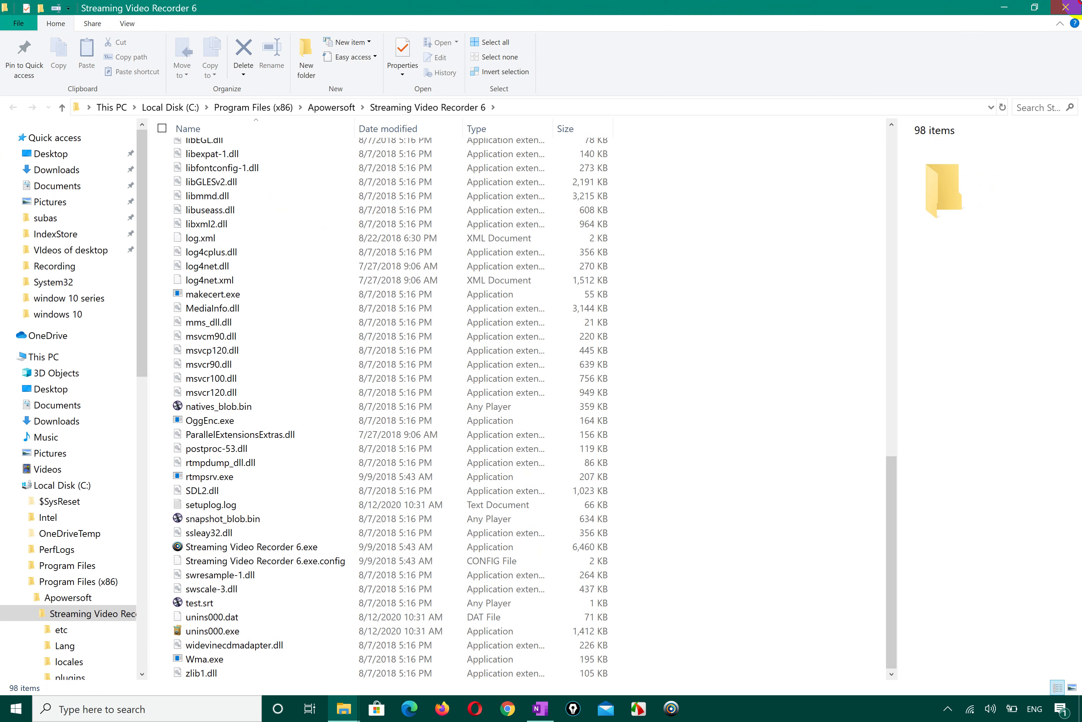
pyautogui.click(1065, 7)
# Launch Streaming Video Recorder from its desktop shortcut and open its settings.
pyautogui.click(13, 257)
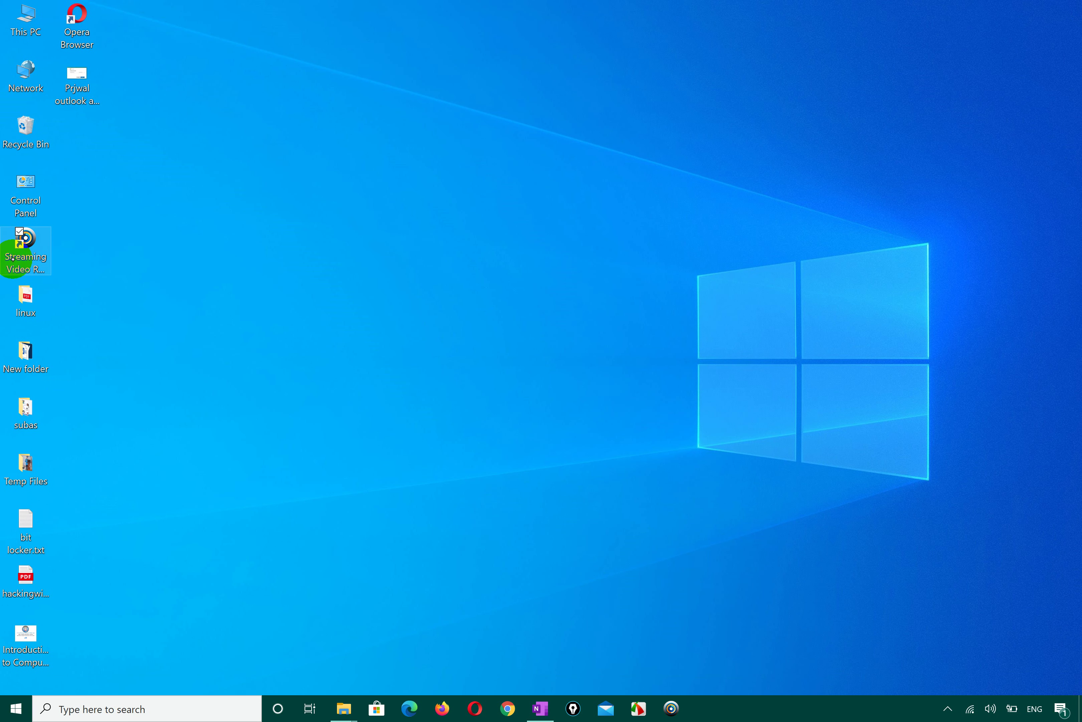
pyautogui.doubleClick(29, 255)
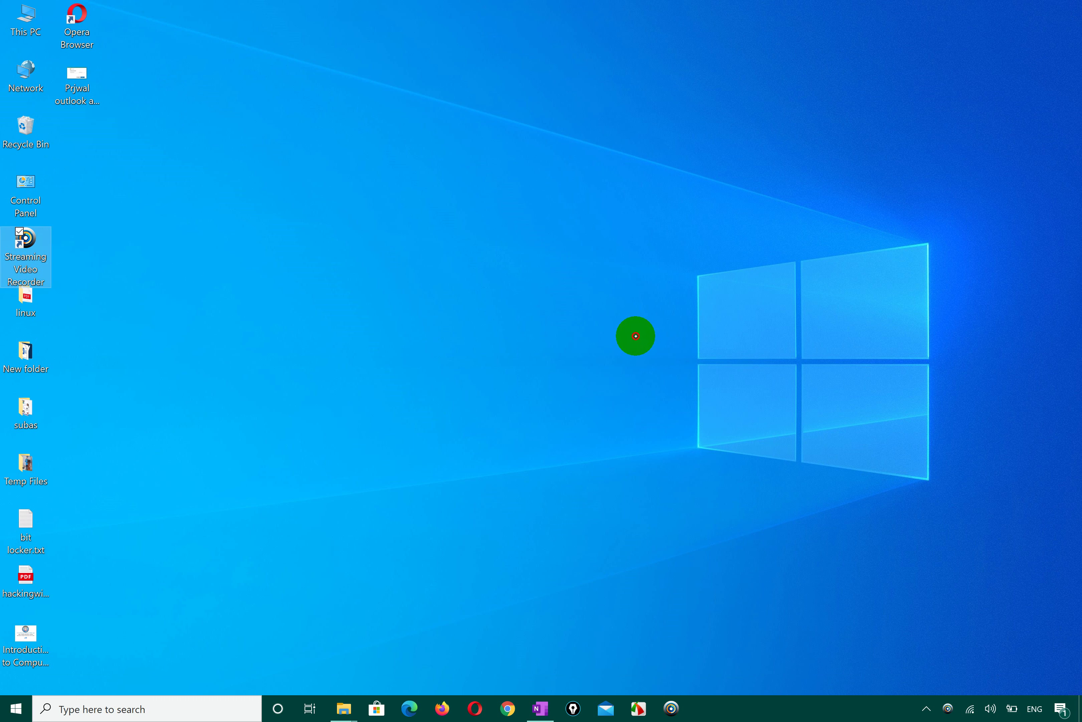
pyautogui.click(634, 336)
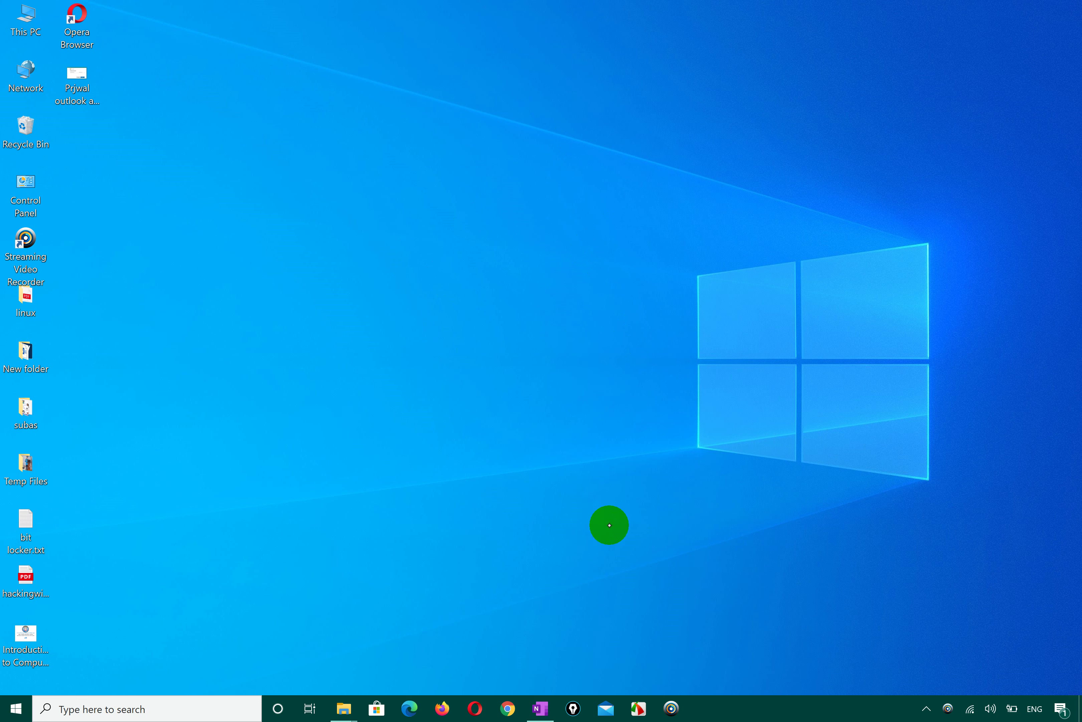
pyautogui.click(667, 712)
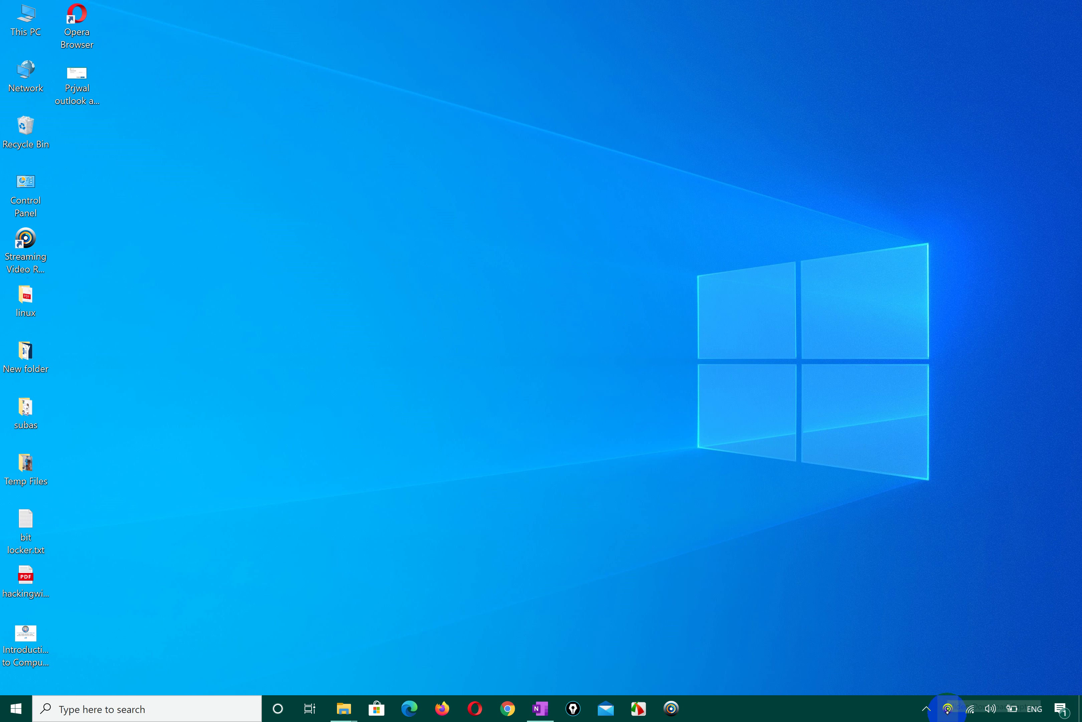
pyautogui.click(948, 709)
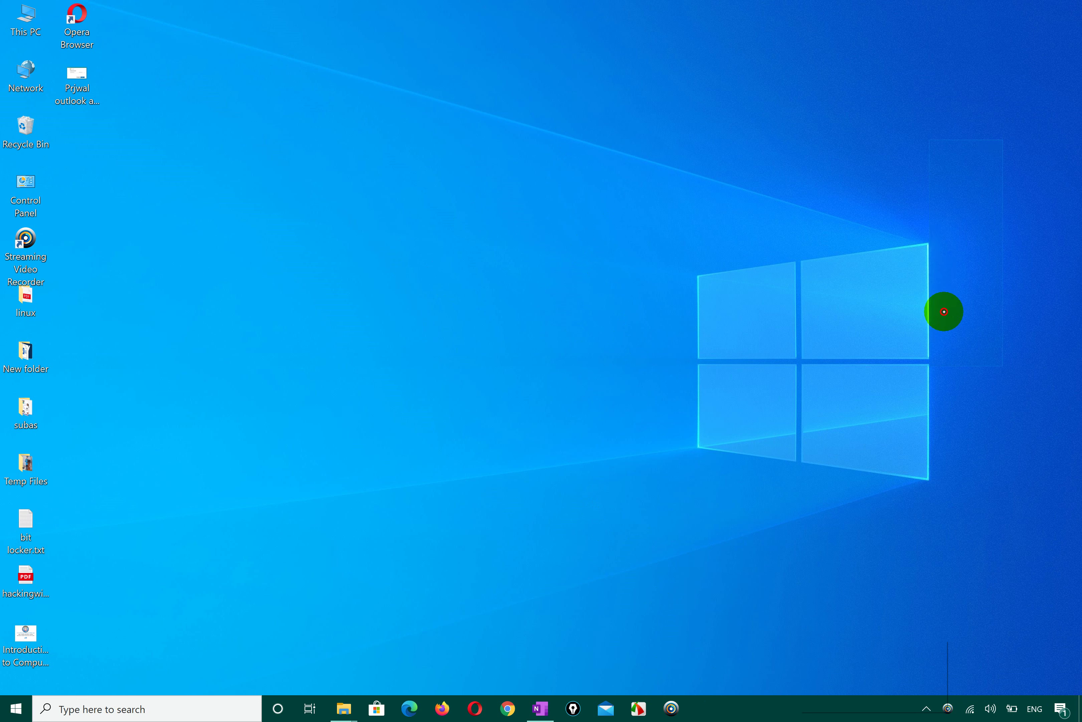
pyautogui.rightClick(929, 692)
pyautogui.click(926, 705)
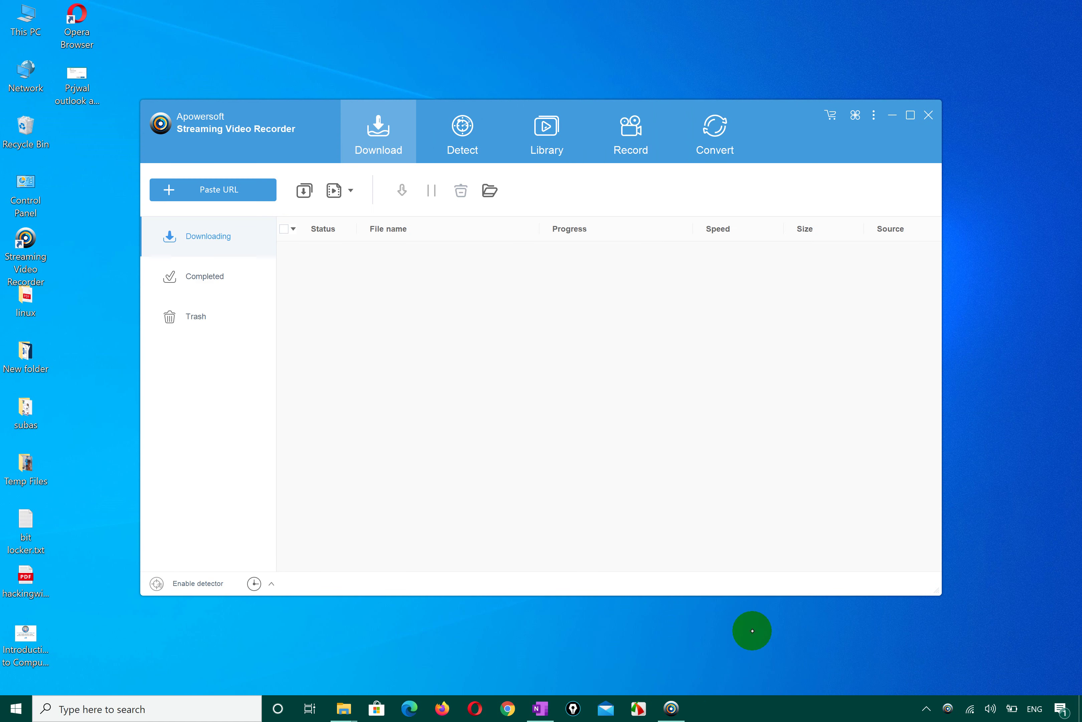
pyautogui.click(873, 115)
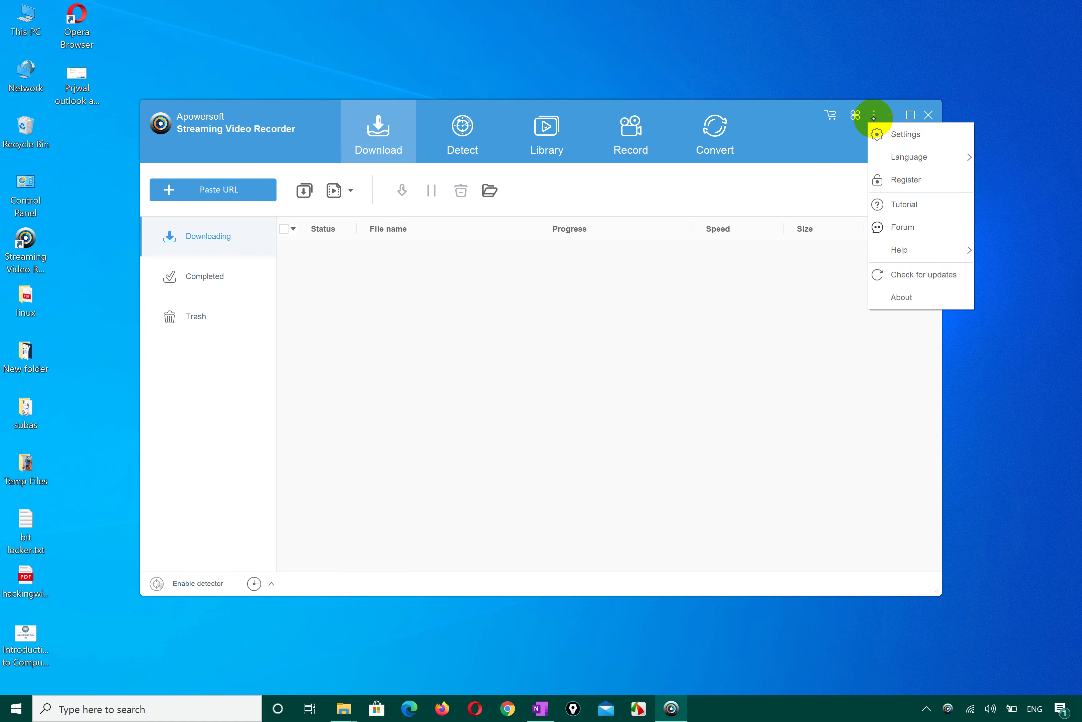
pyautogui.click(914, 138)
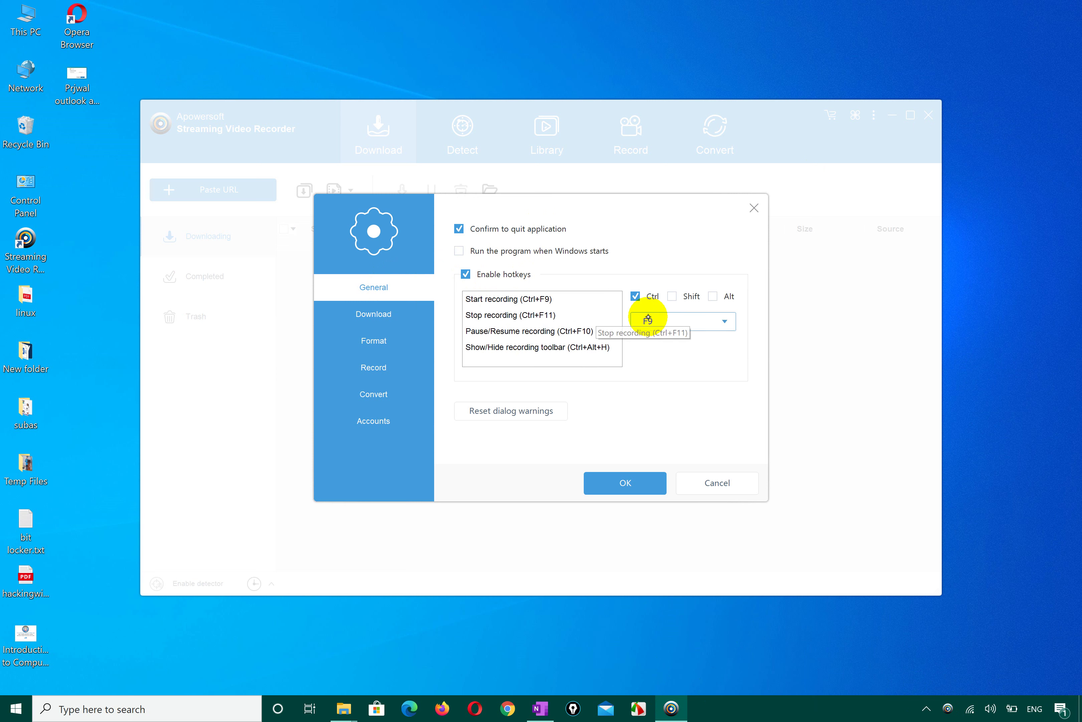
# Try Ctrl+F12 as the Start recording hotkey and set it back to Ctrl+F9.
pyautogui.click(676, 320)
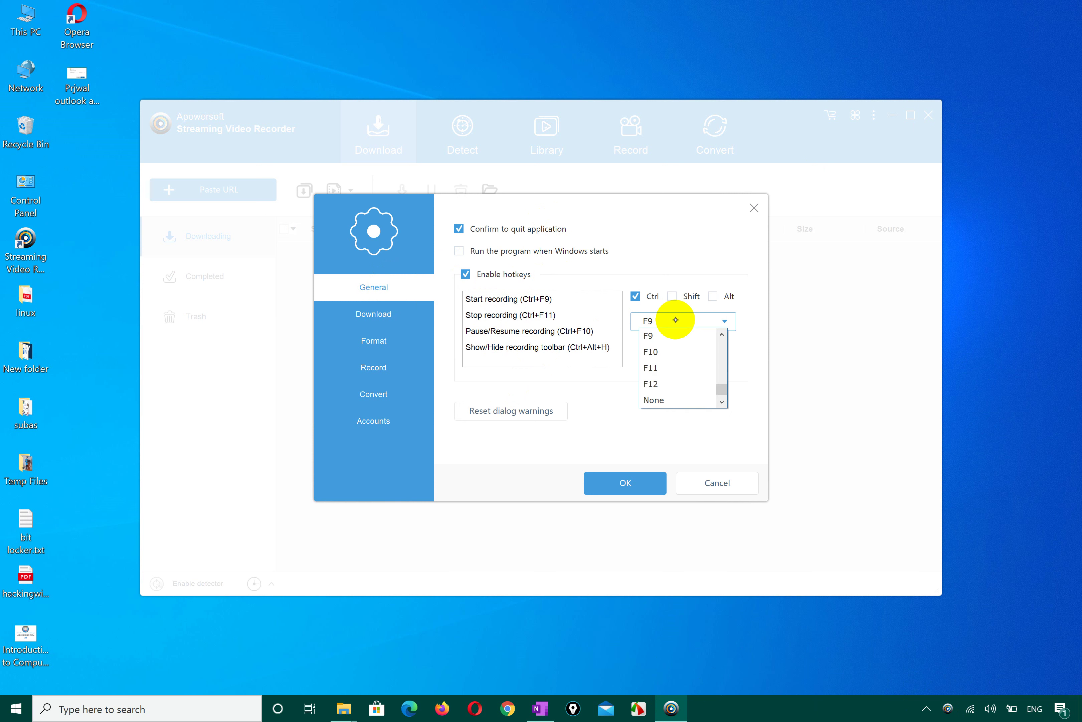
pyautogui.click(676, 319)
pyautogui.click(522, 299)
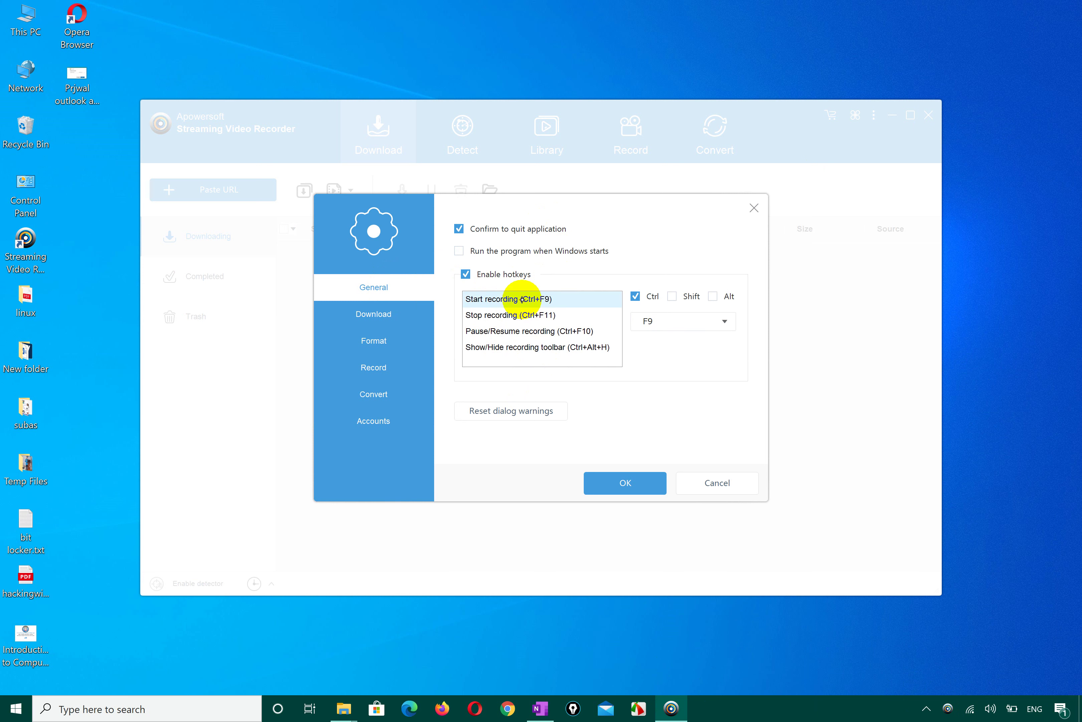
pyautogui.click(652, 320)
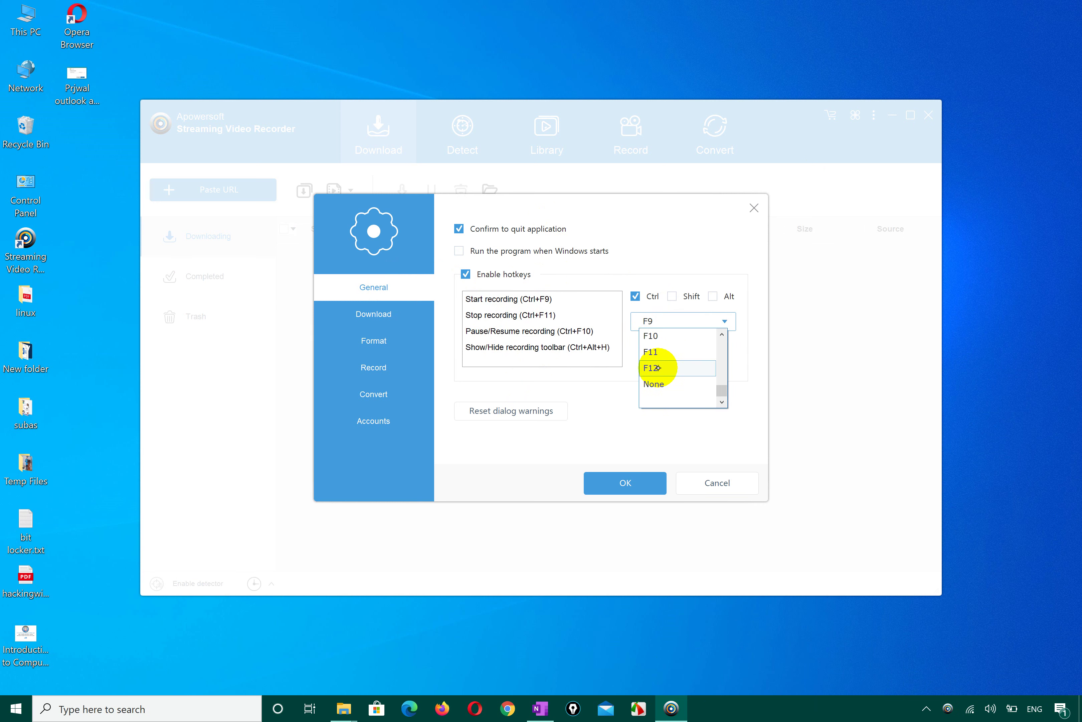
pyautogui.click(658, 368)
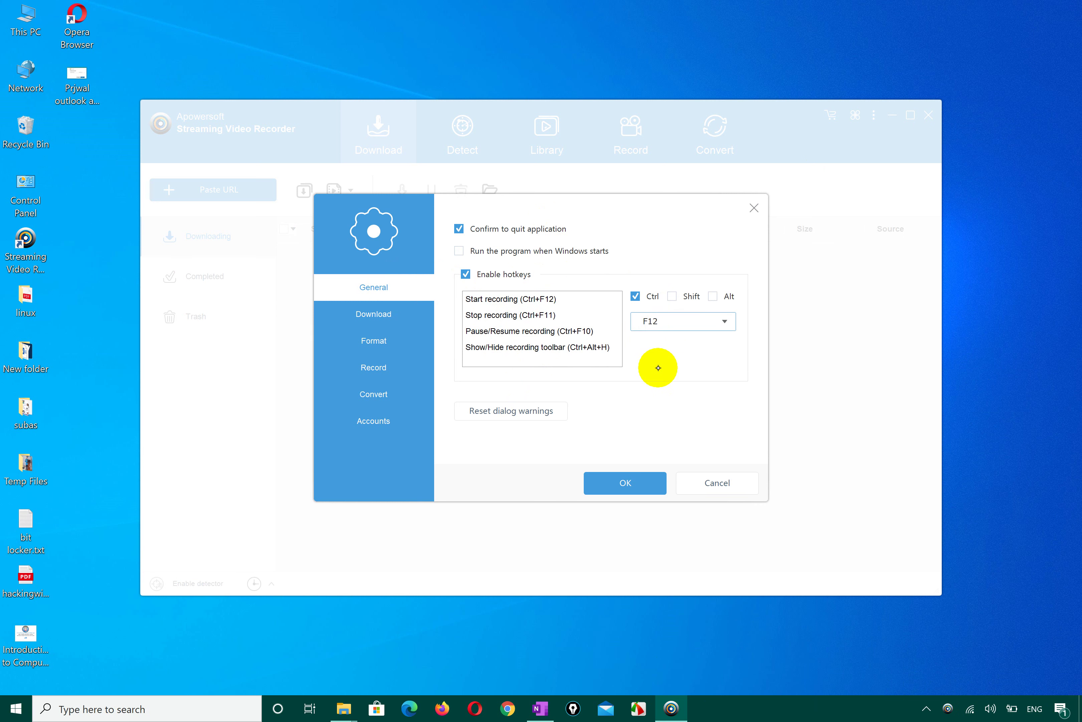
pyautogui.click(656, 320)
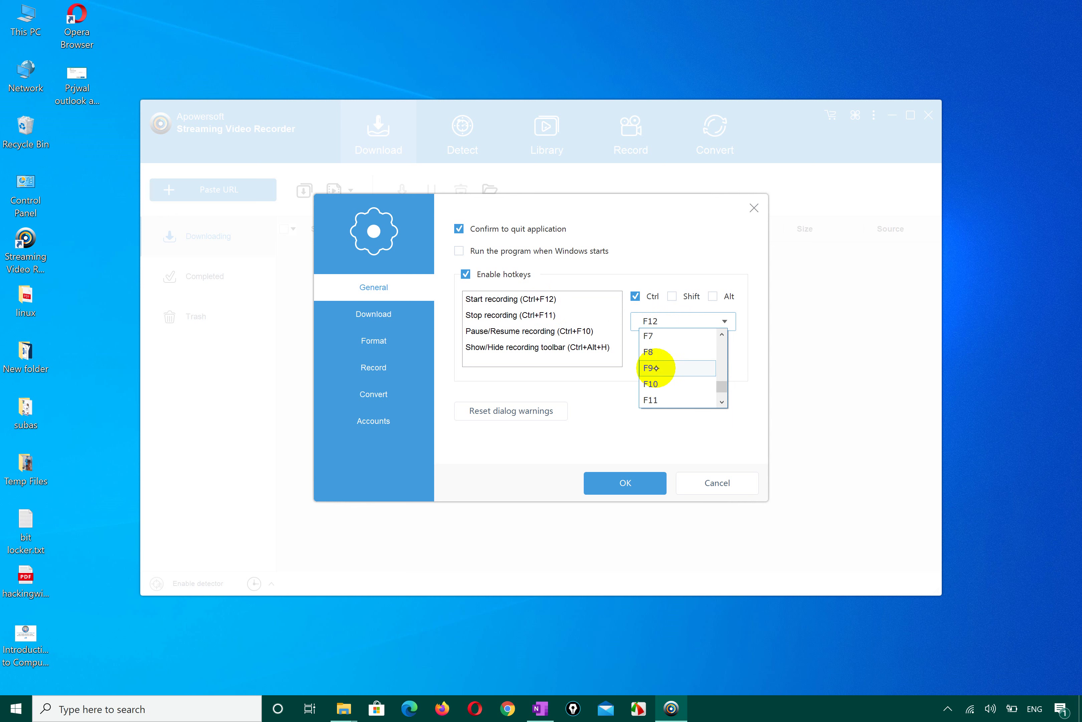
pyautogui.click(656, 368)
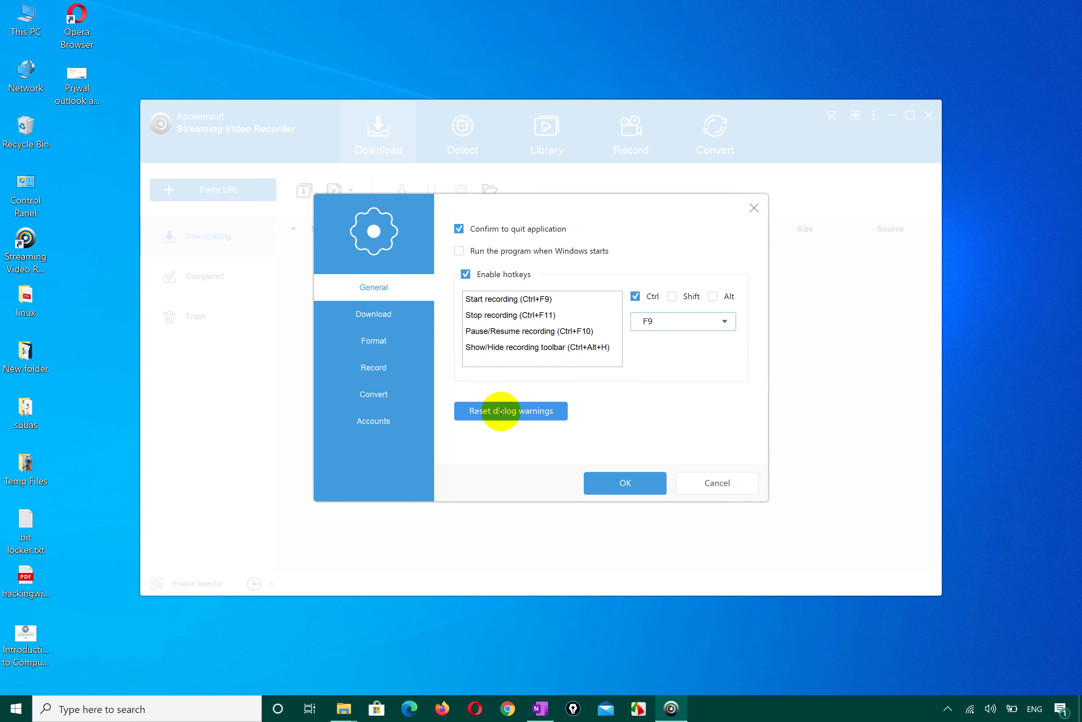
# Review the recorder's Download and Format settings and return to the General settings.
pyautogui.click(390, 328)
pyautogui.click(378, 318)
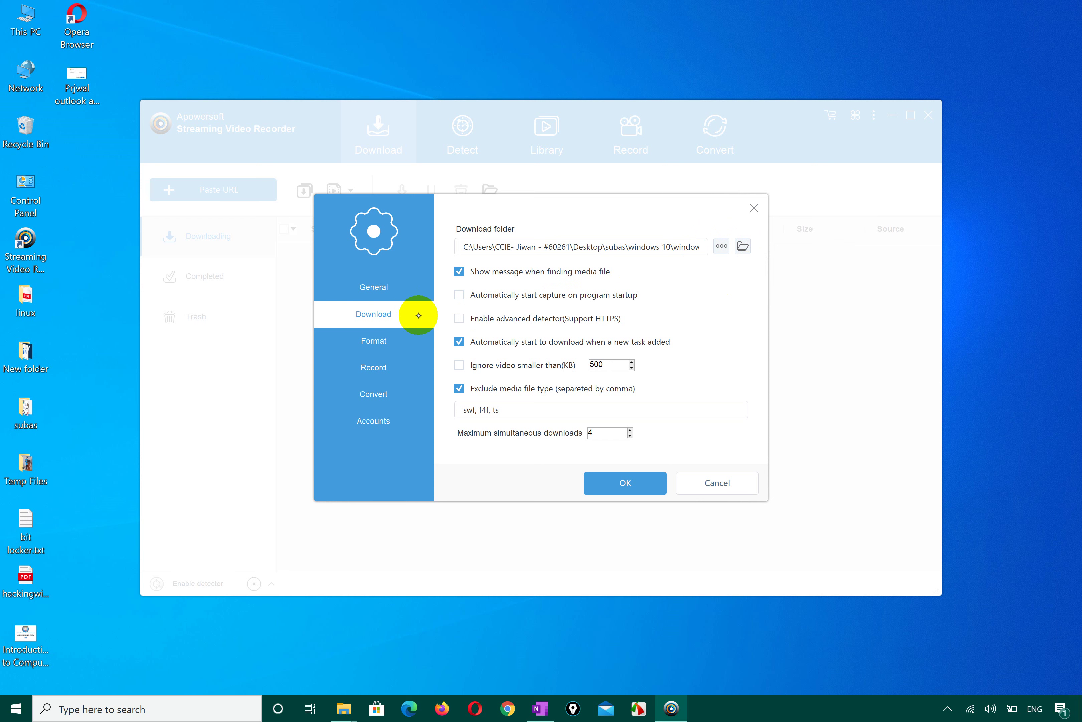
pyautogui.click(371, 344)
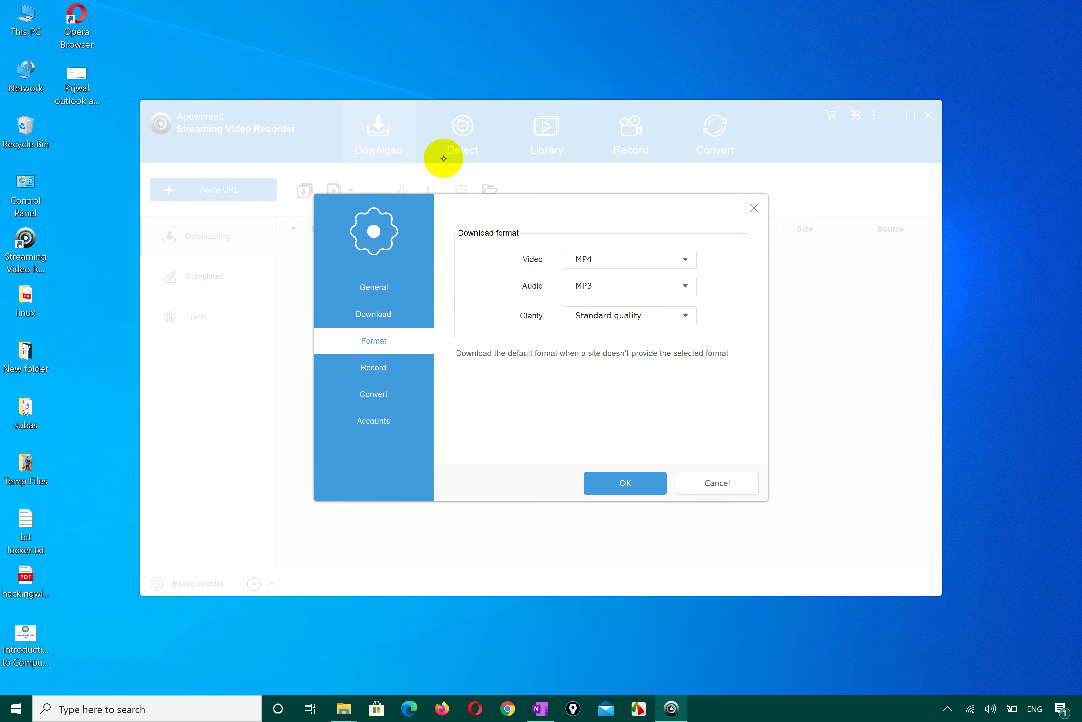
pyautogui.click(372, 291)
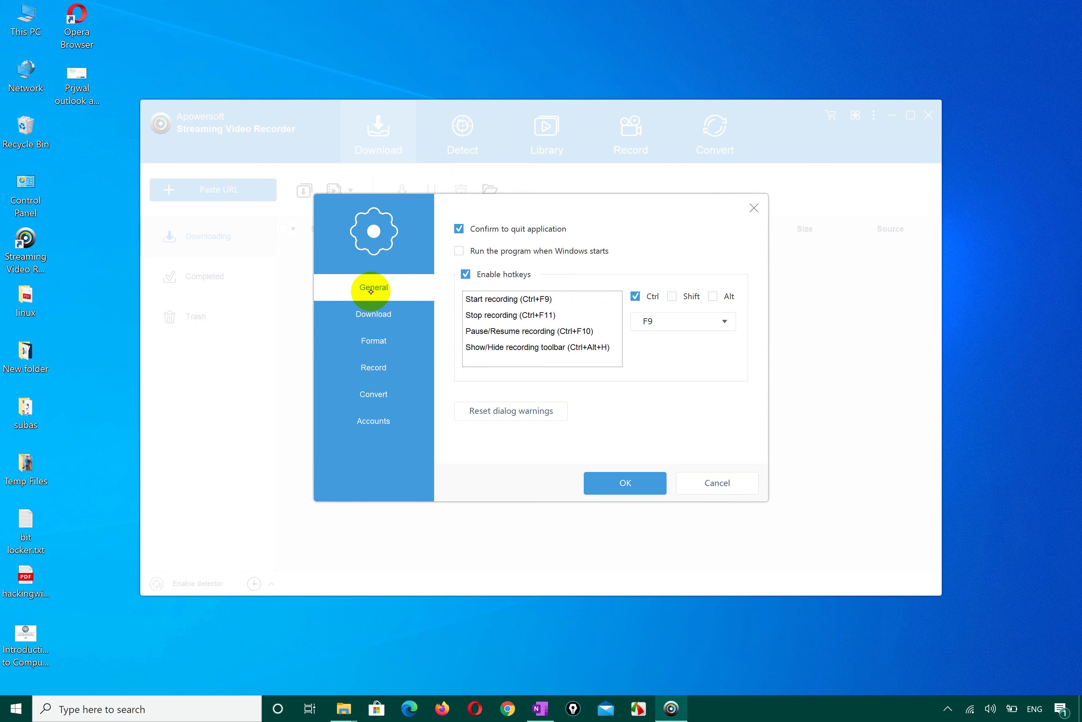
# Review the video format choices in the download Format settings and choose Standard quality as the clarity.
pyautogui.click(368, 346)
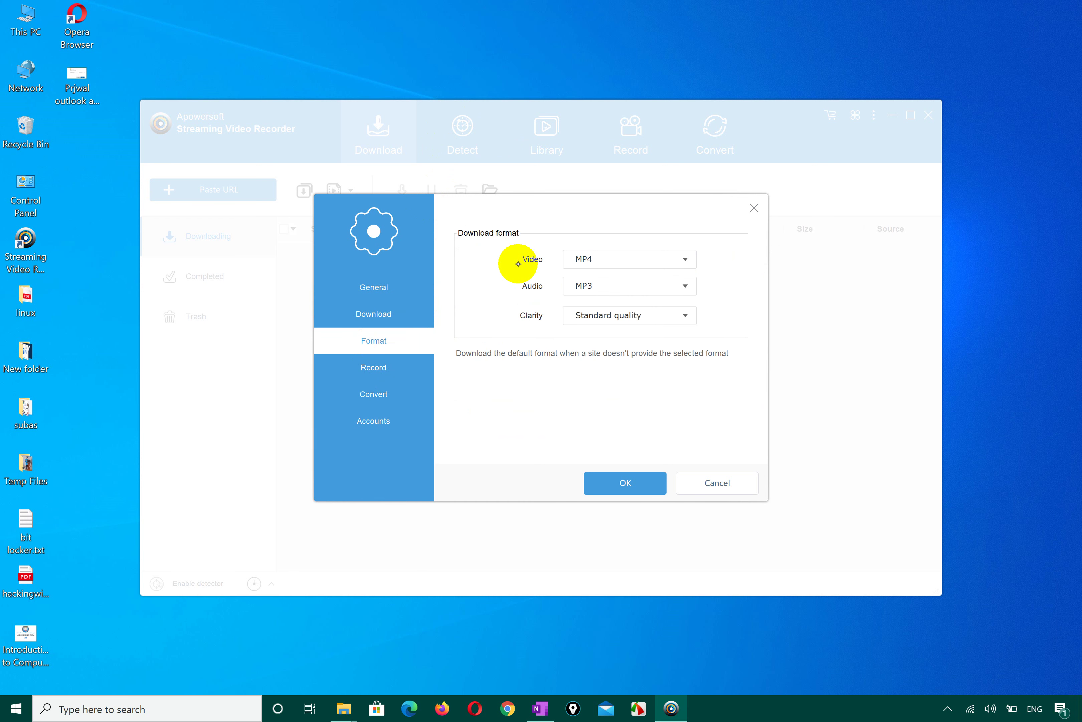
pyautogui.click(591, 258)
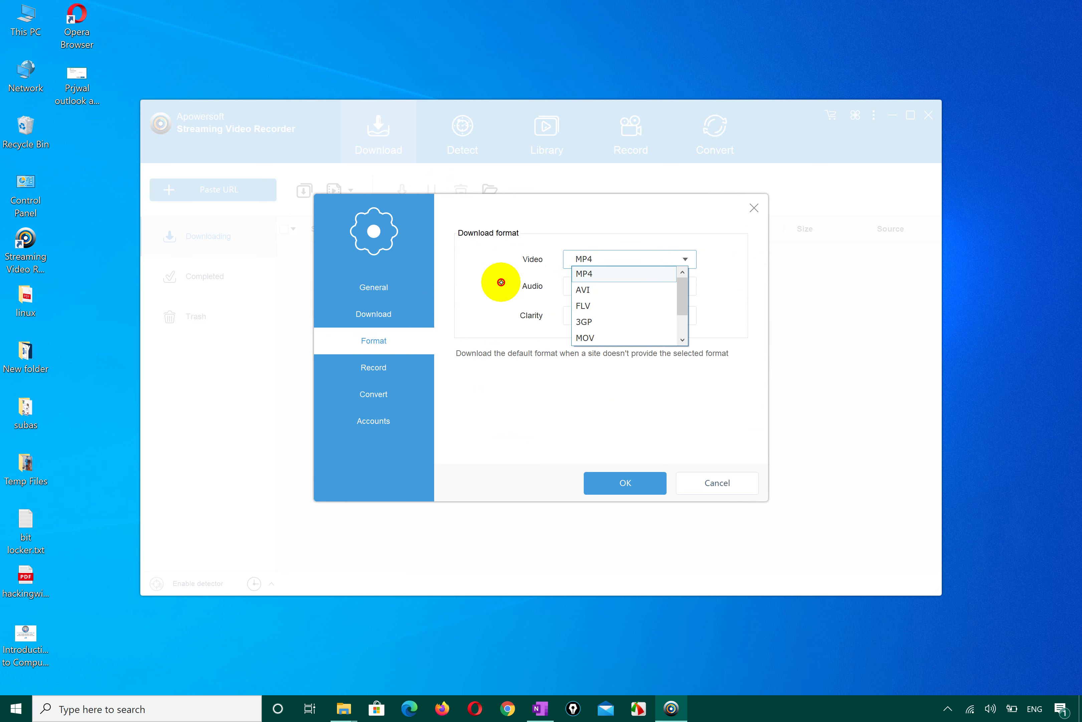
pyautogui.click(500, 283)
pyautogui.click(645, 317)
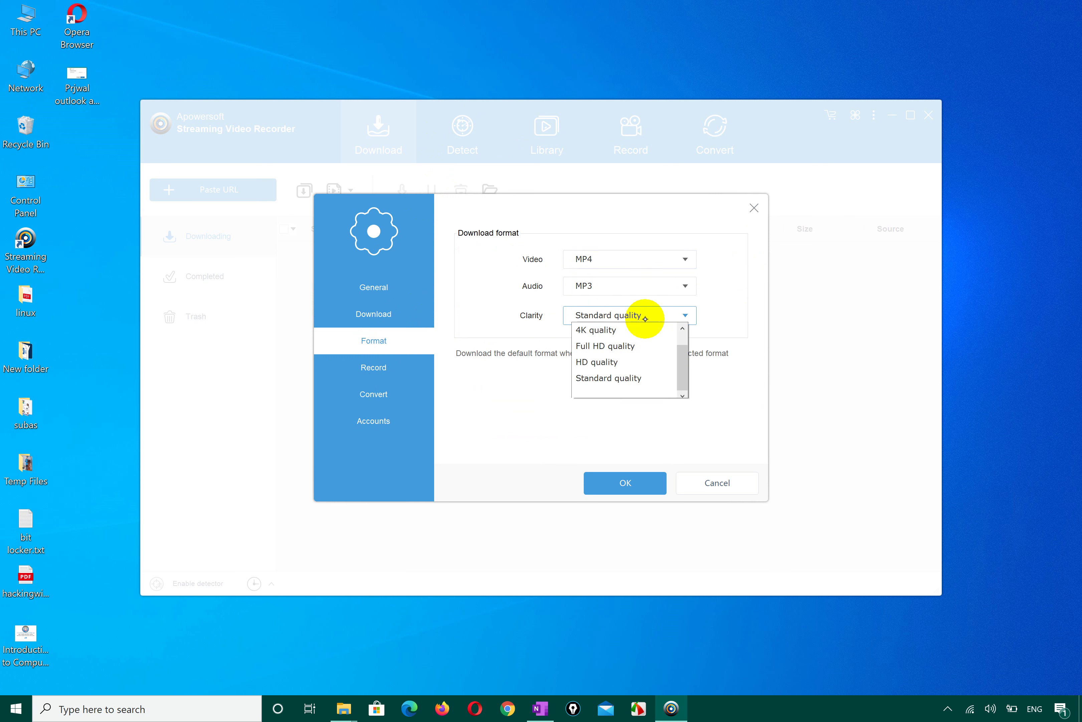
pyautogui.click(614, 382)
# Browse the output formats available in the Record settings and choose MP4.
pyautogui.click(380, 374)
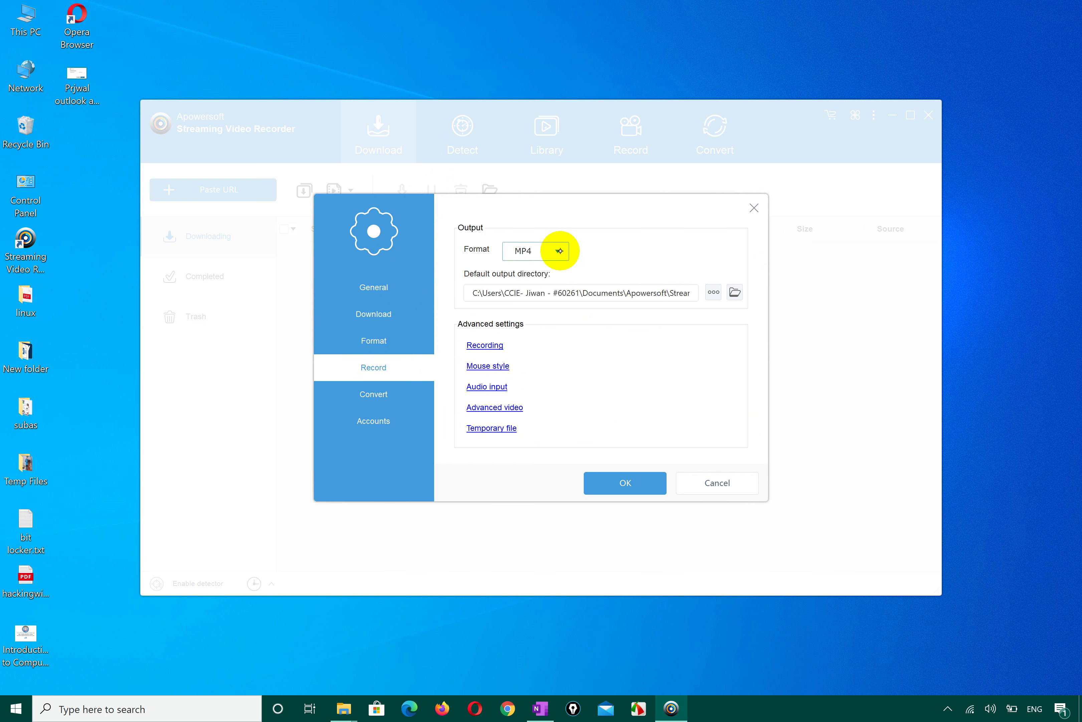
pyautogui.click(544, 251)
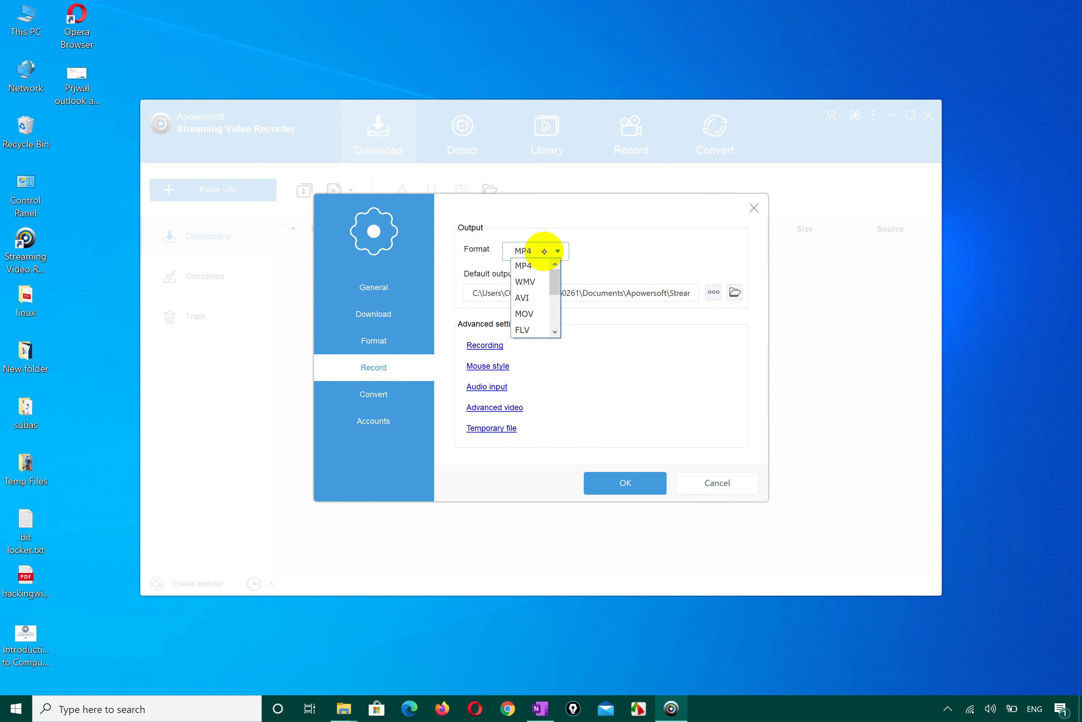
pyautogui.scroll(-3, 531, 327)
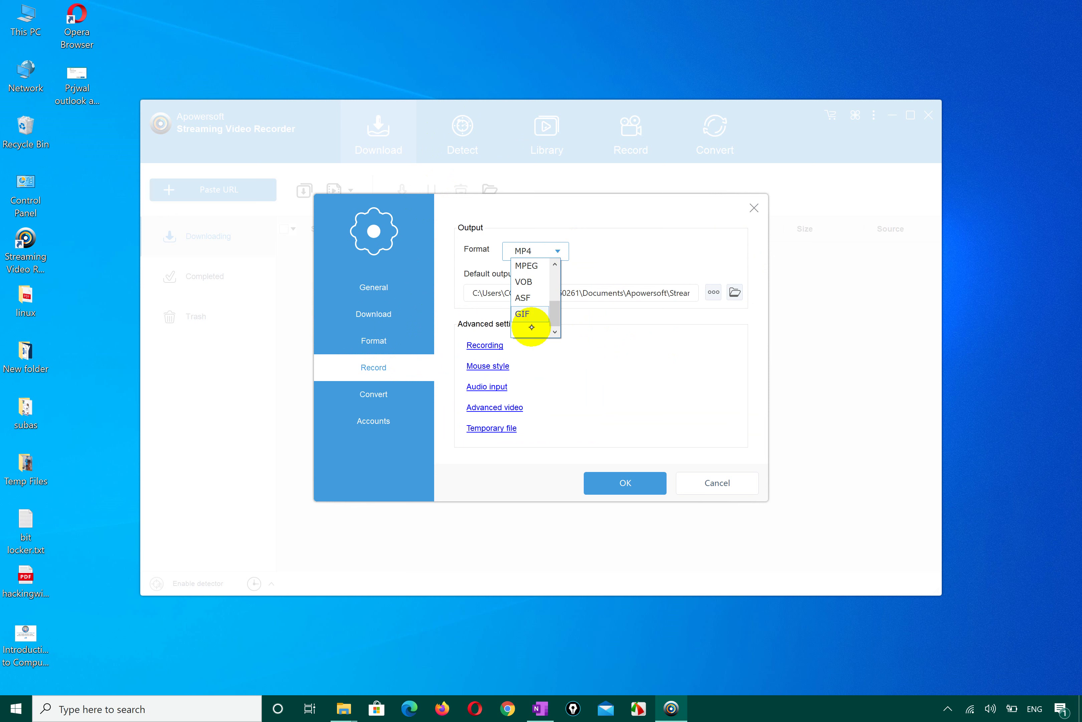
pyautogui.click(554, 264)
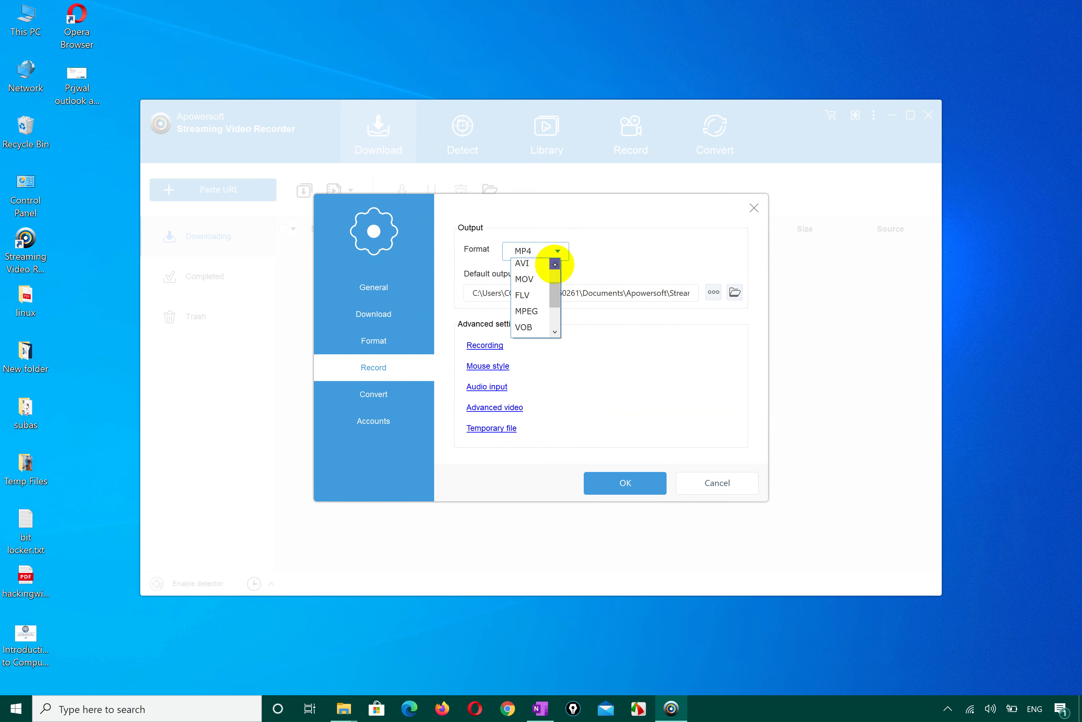
pyautogui.click(556, 265)
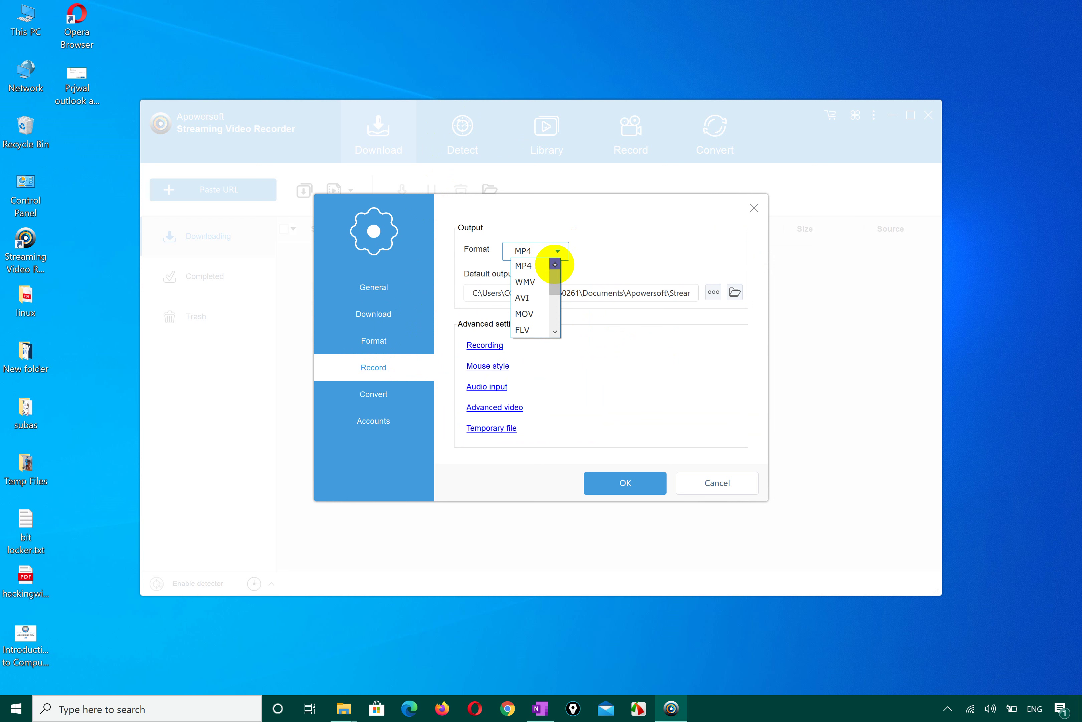
pyautogui.click(532, 265)
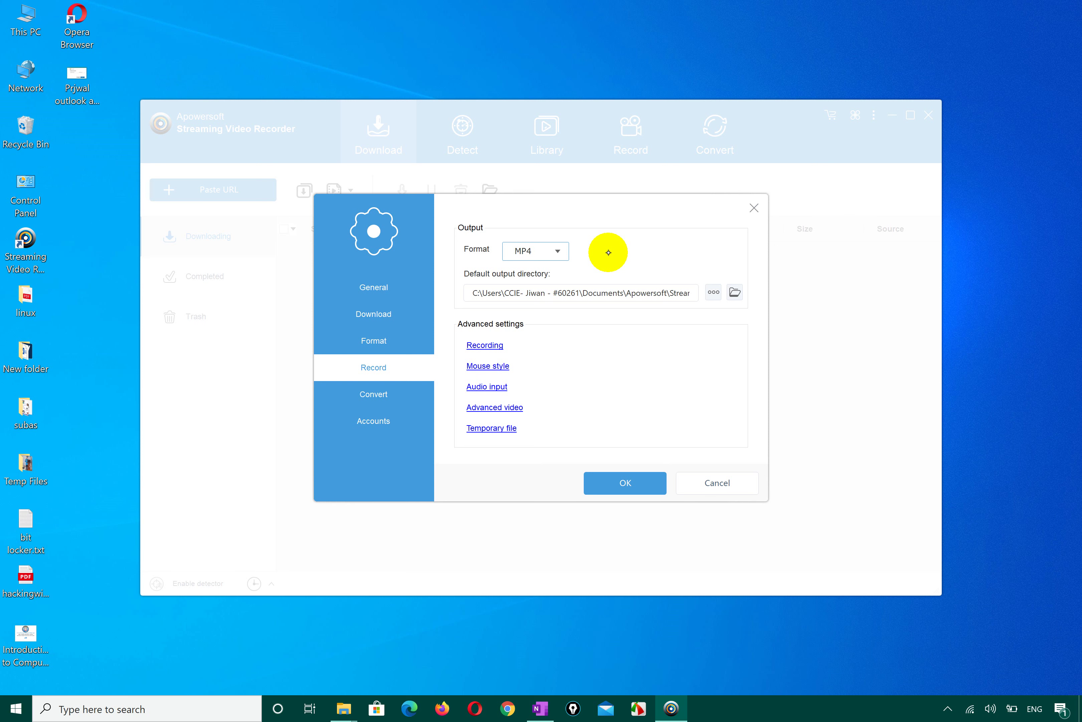
# Review the advanced Recording options and the Mouse style options in the Record settings, closing each dialog.
pyautogui.moveTo(652, 212); pyautogui.dragTo(698, 171)
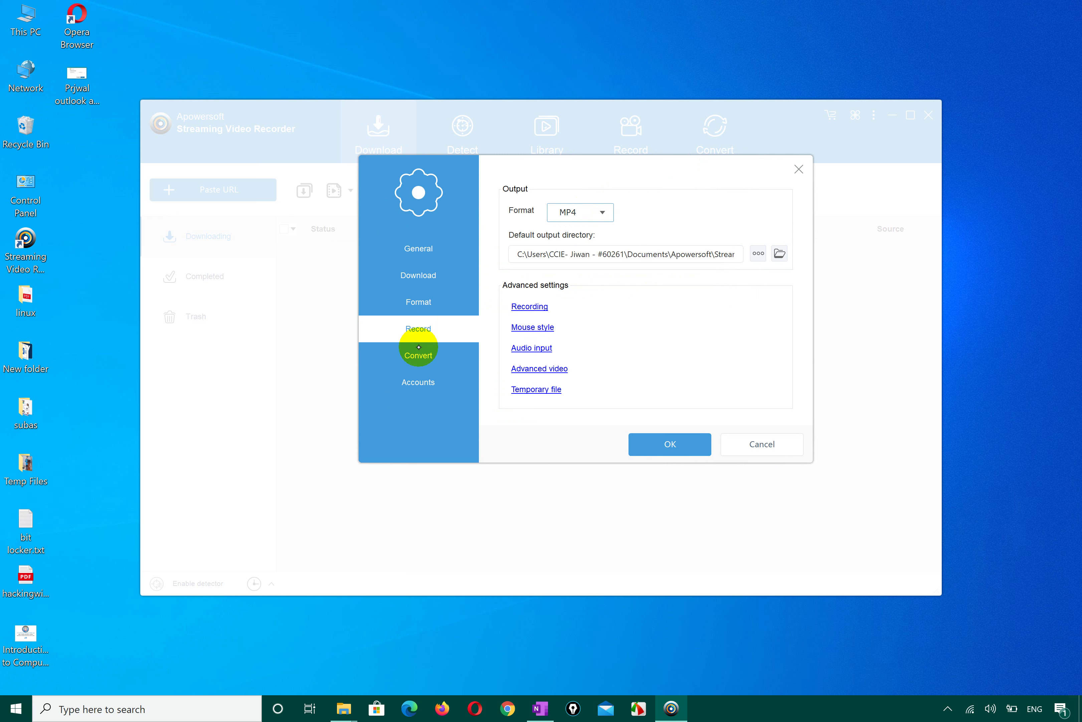
pyautogui.click(527, 307)
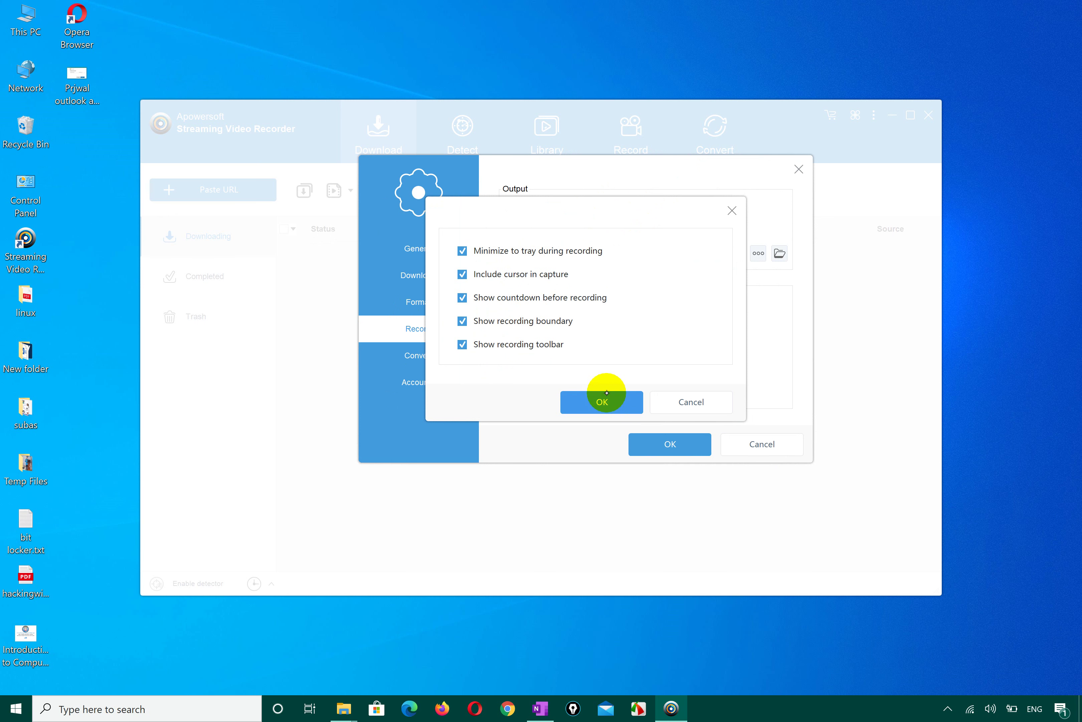
pyautogui.click(623, 401)
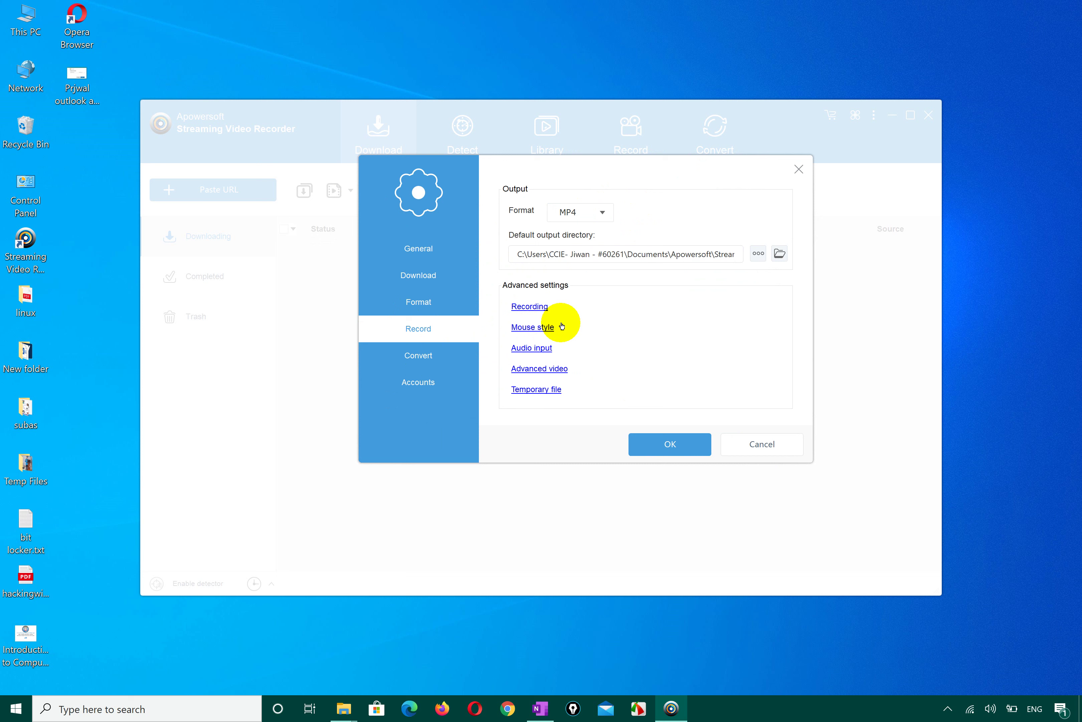
pyautogui.click(533, 328)
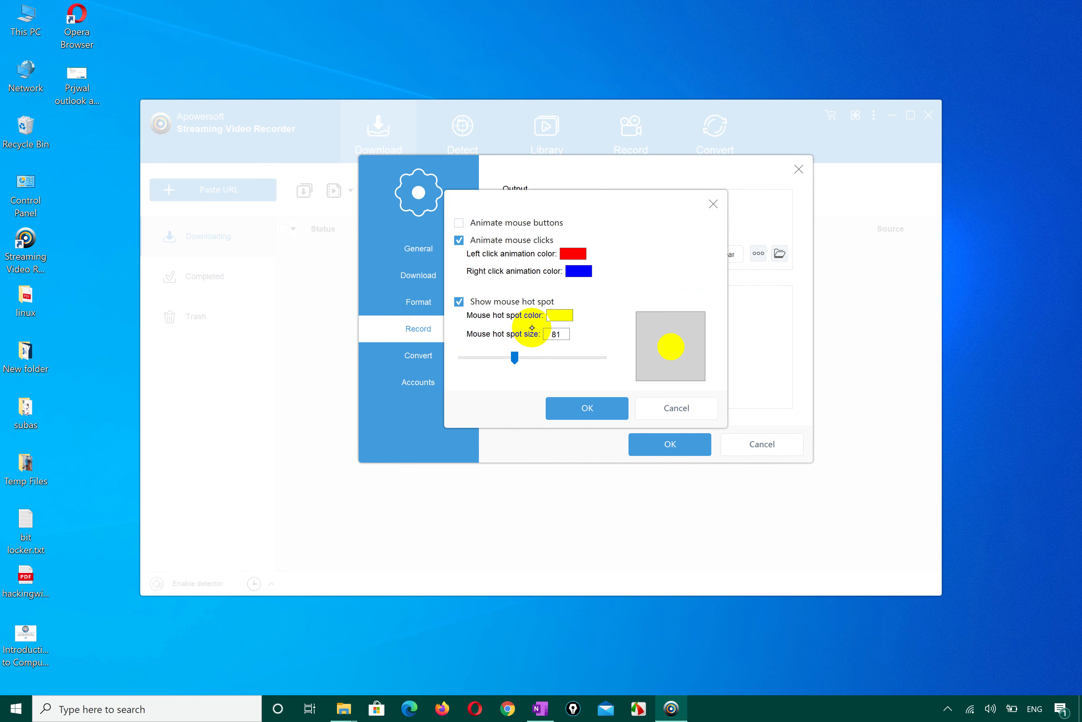
pyautogui.click(669, 406)
# Review the system sound, microphone and audio quality choices in the Audio input settings and confirm the dialog.
pyautogui.click(538, 349)
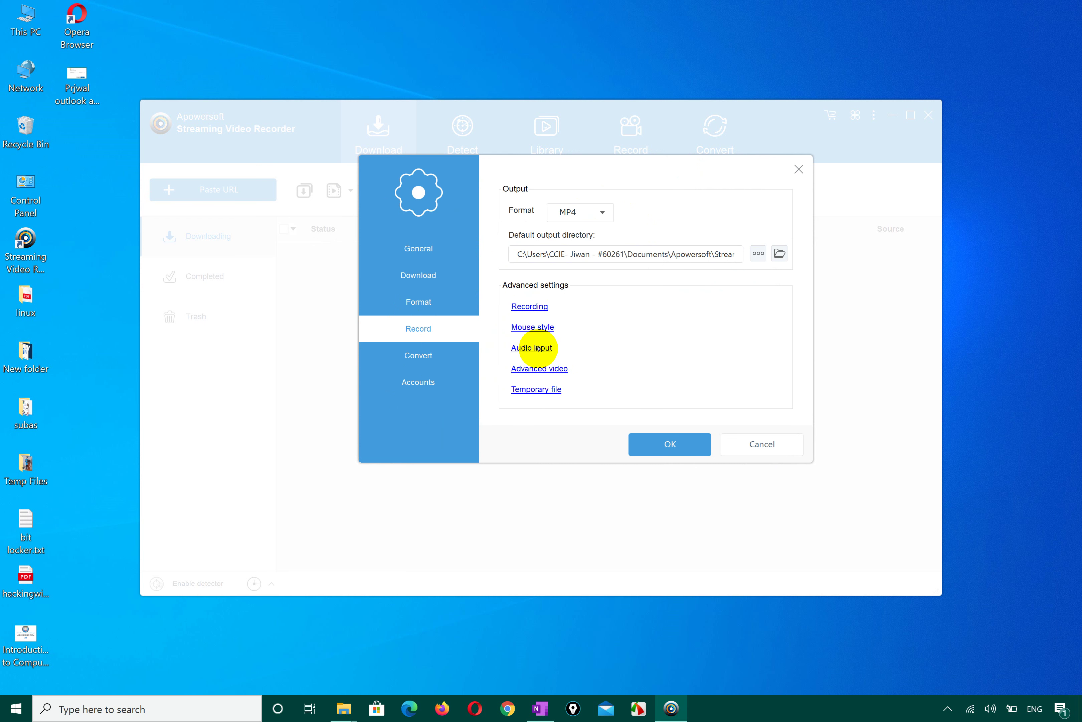
pyautogui.click(597, 268)
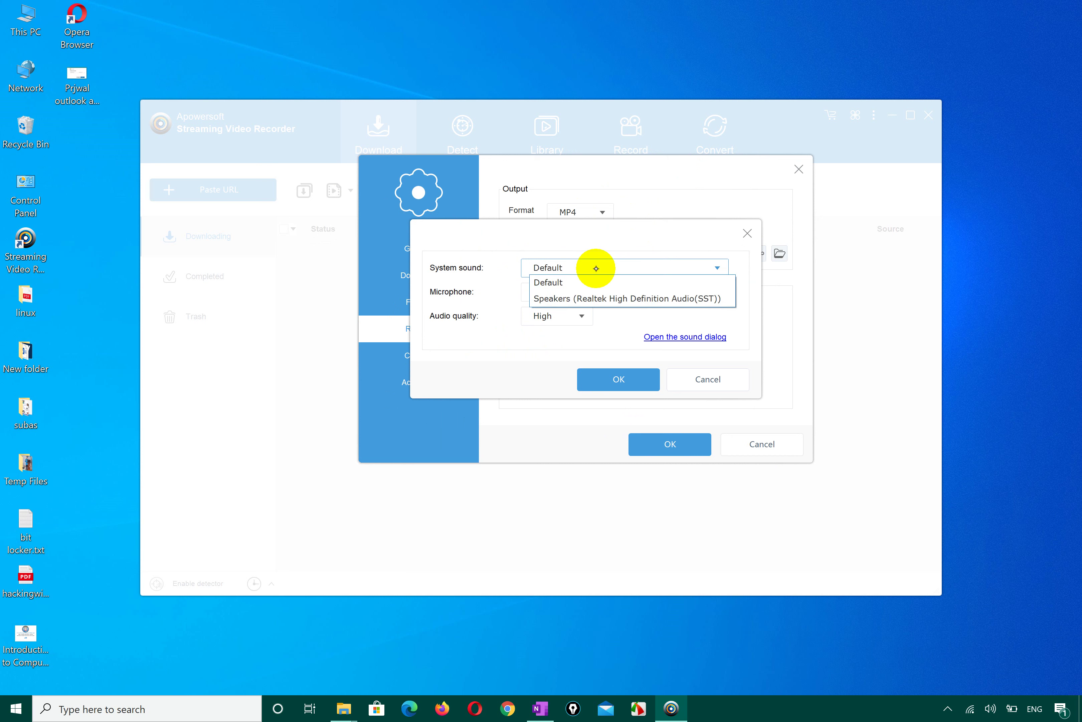
pyautogui.click(610, 235)
pyautogui.click(573, 286)
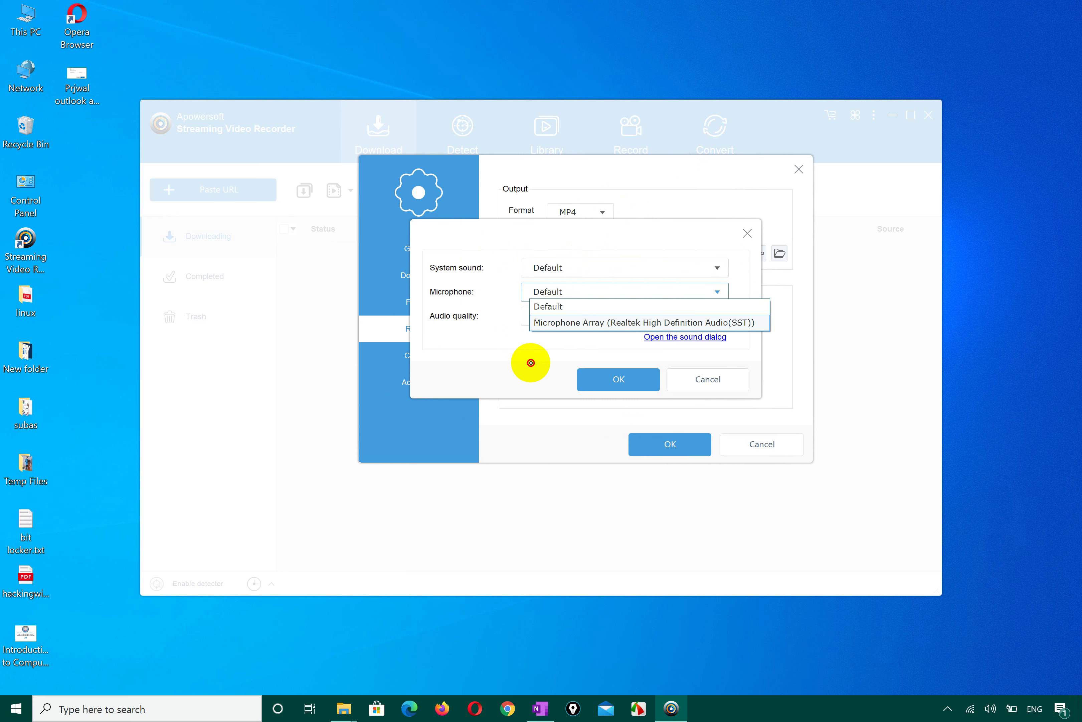
pyautogui.click(531, 363)
pyautogui.click(580, 318)
pyautogui.click(563, 331)
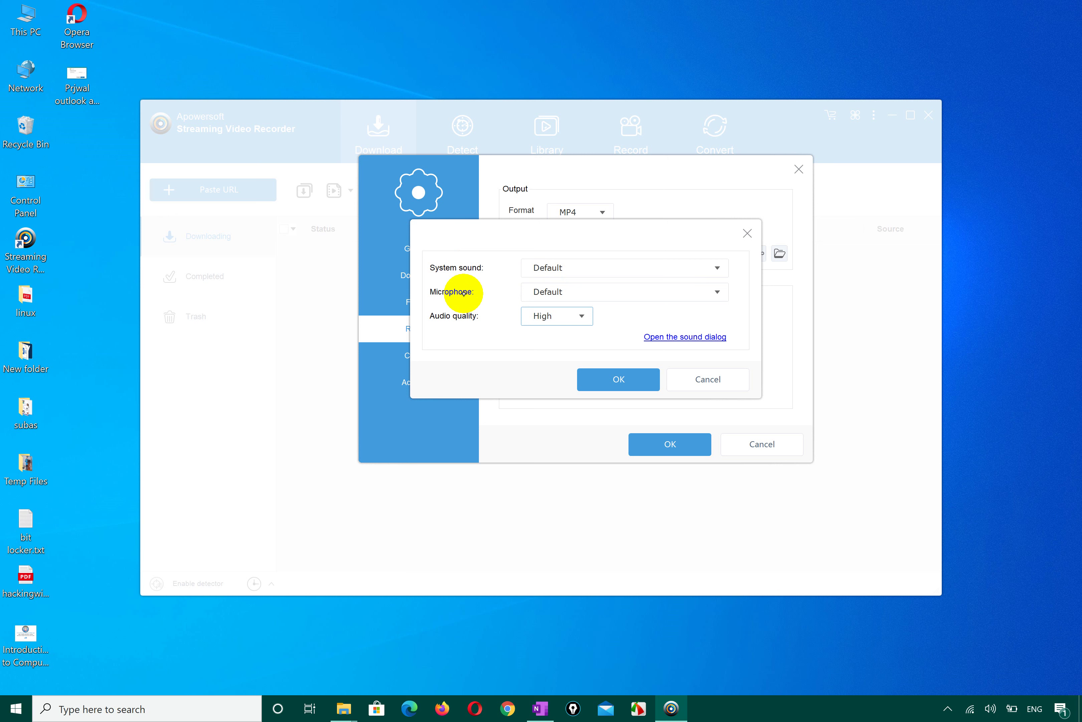
pyautogui.click(629, 381)
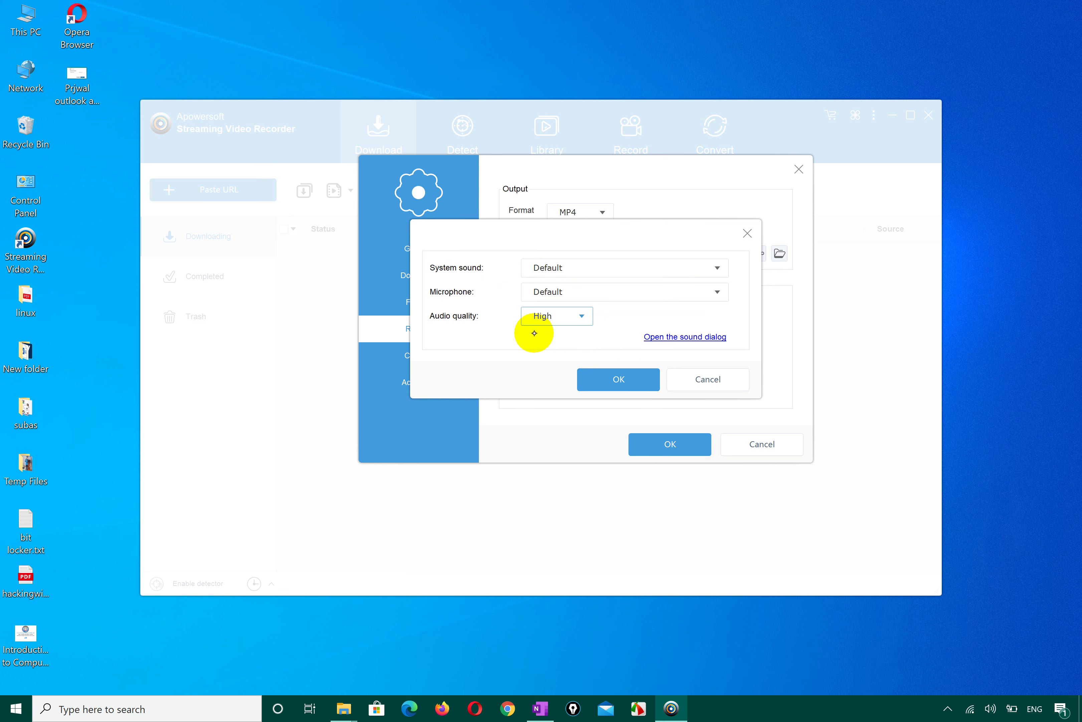
pyautogui.click(612, 288)
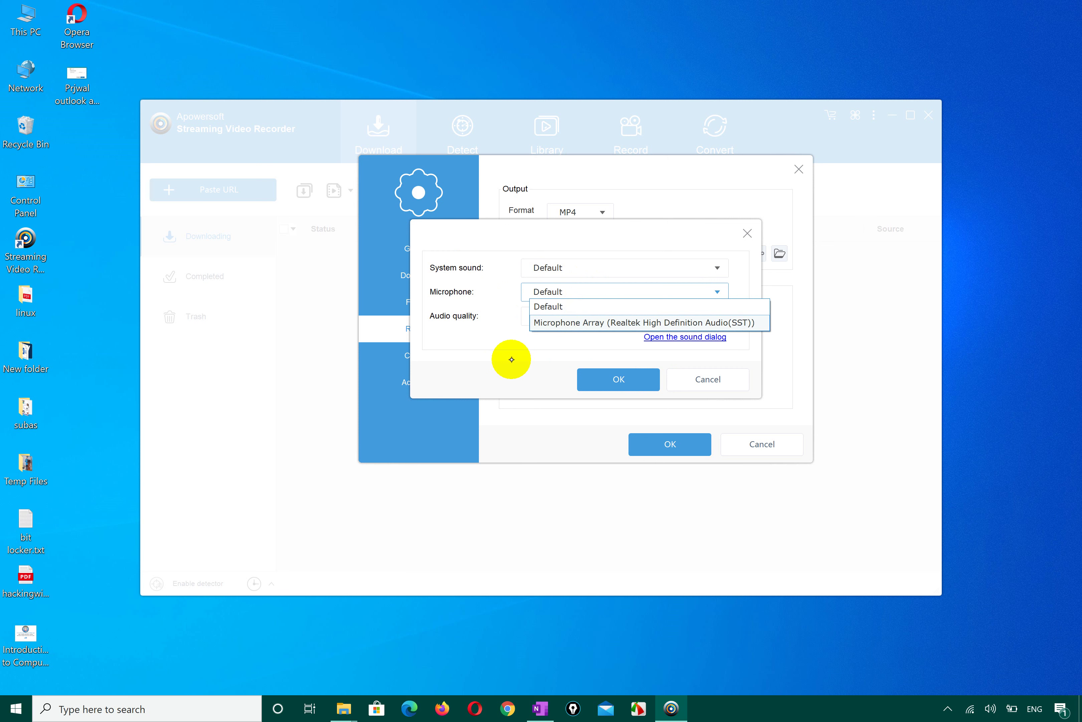
pyautogui.click(527, 368)
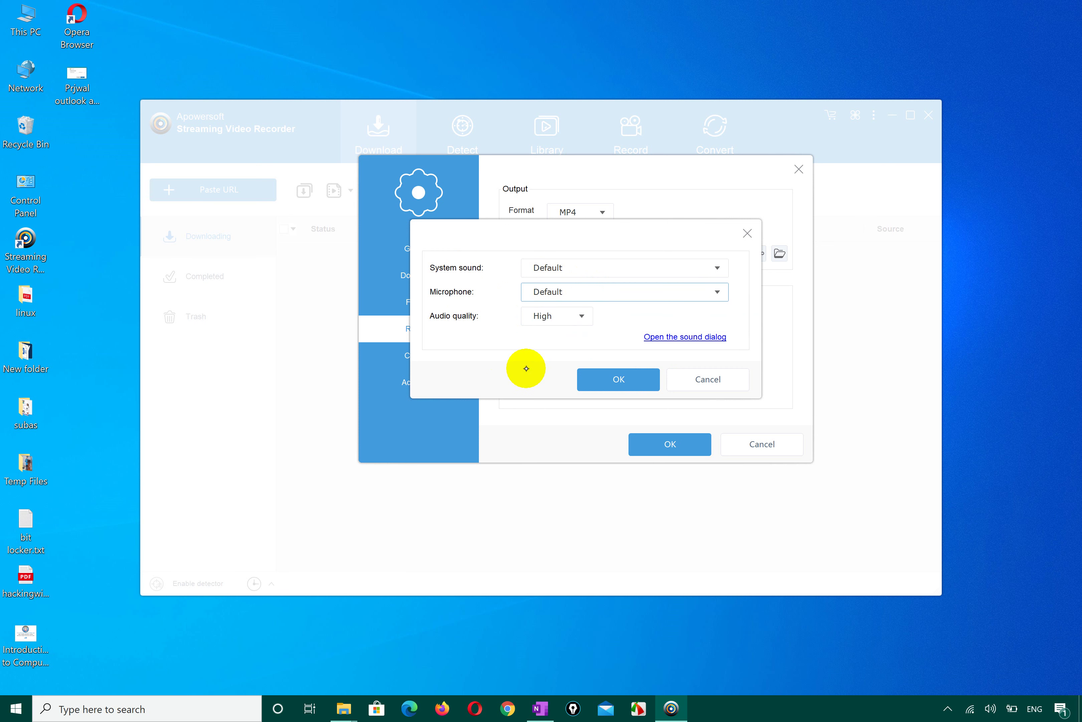
pyautogui.click(618, 379)
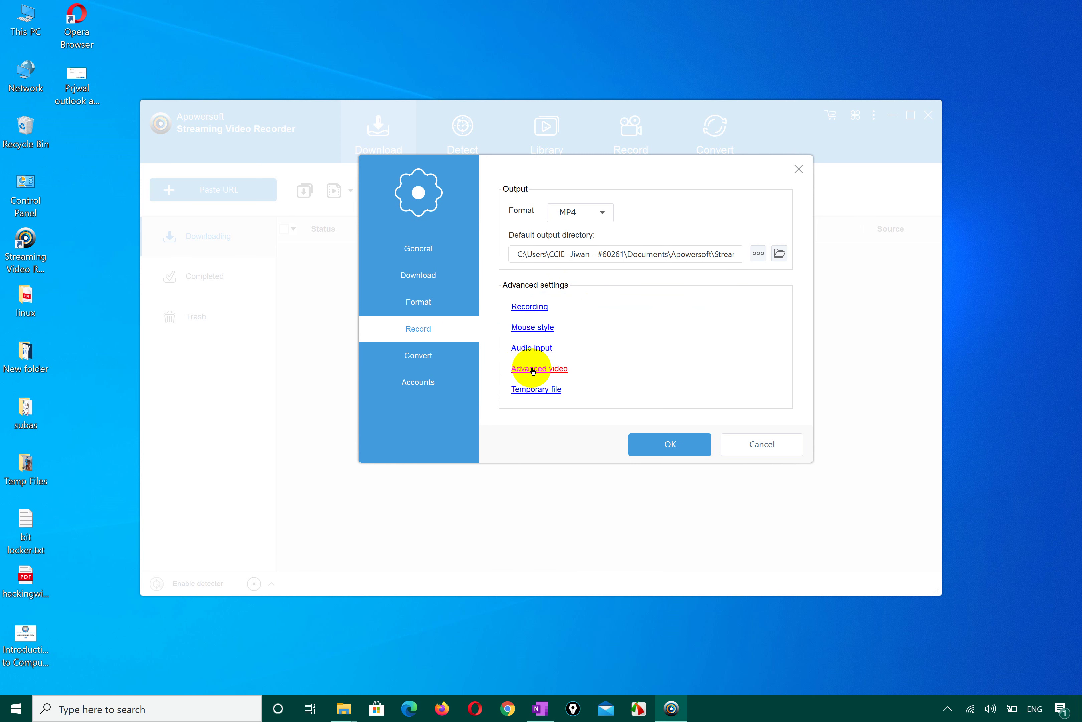
# Open the Advanced video settings and enable Disable screen saver, leaving Hide desktop icons off.
pyautogui.click(533, 372)
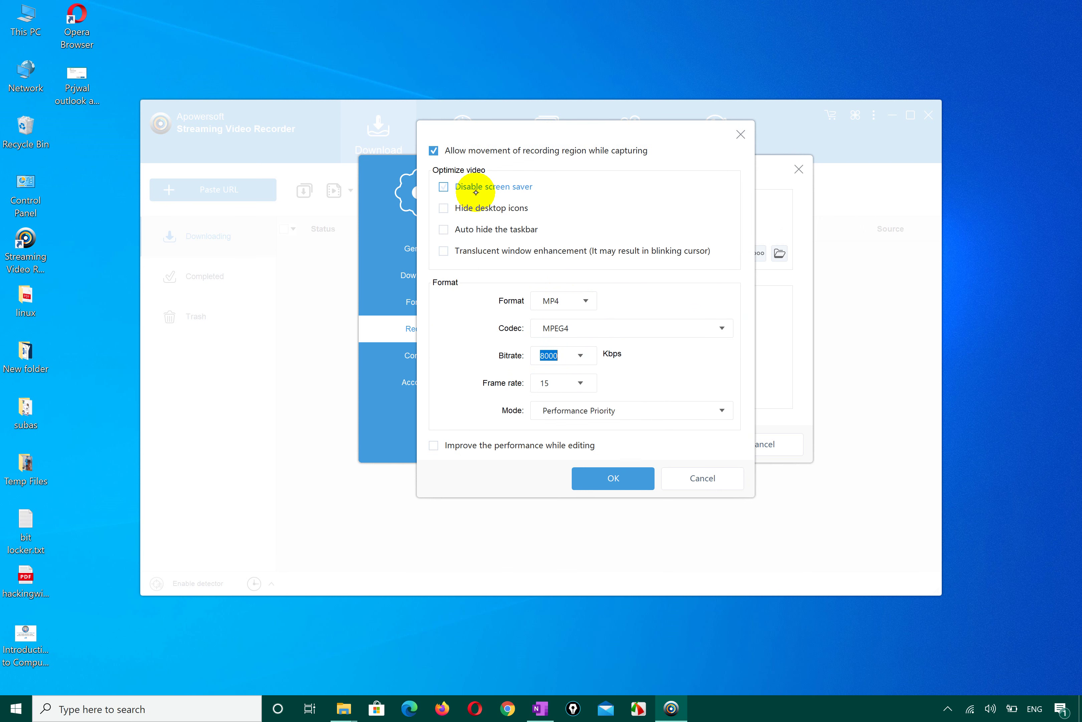
pyautogui.click(498, 192)
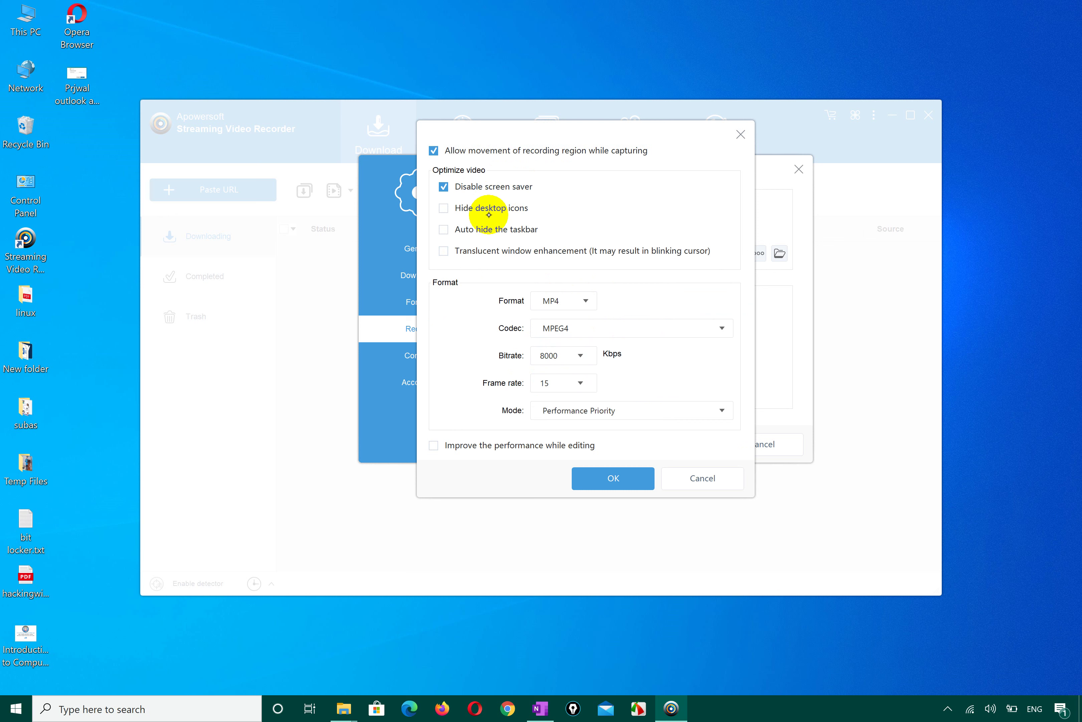
pyautogui.click(506, 209)
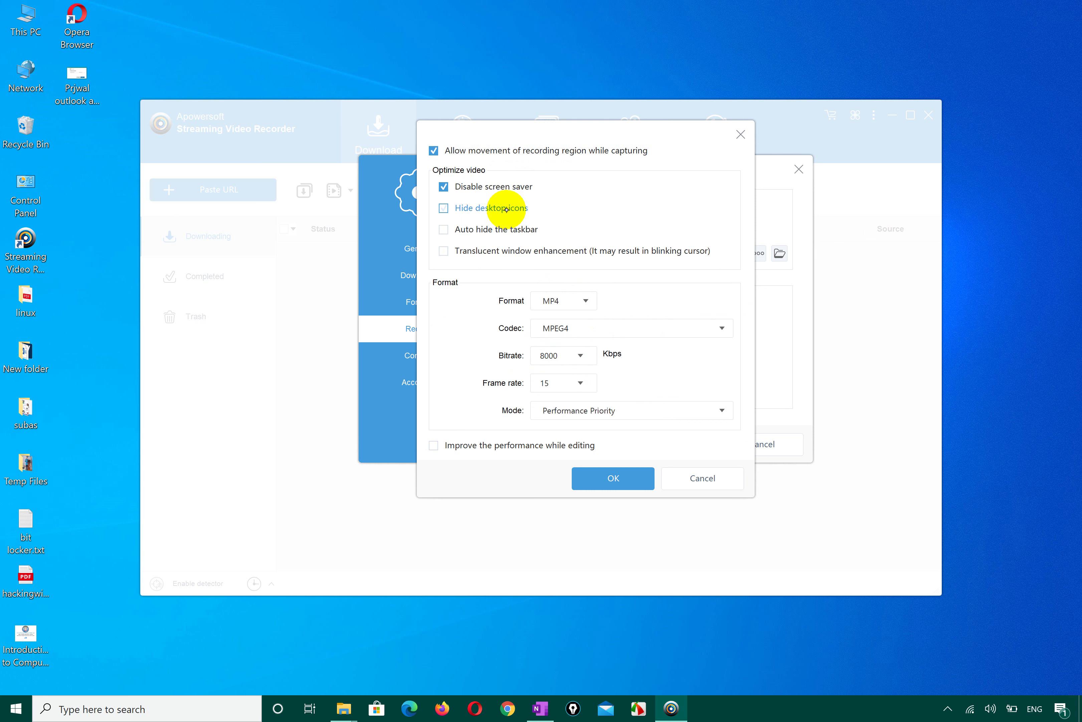
pyautogui.click(506, 209)
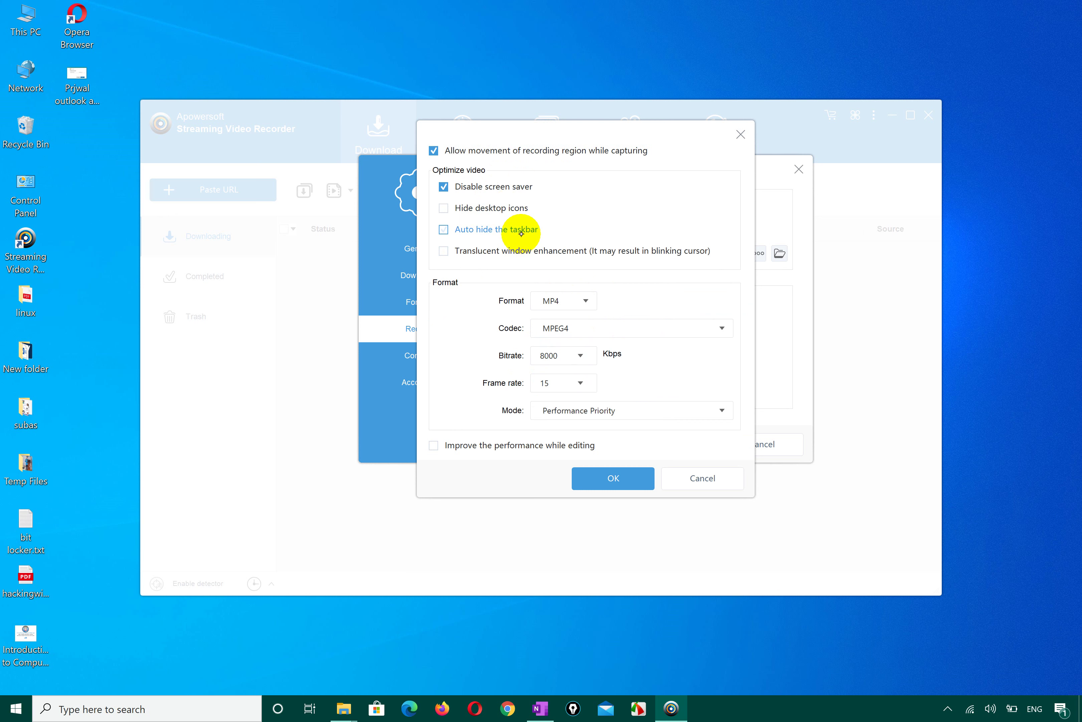
pyautogui.click(700, 659)
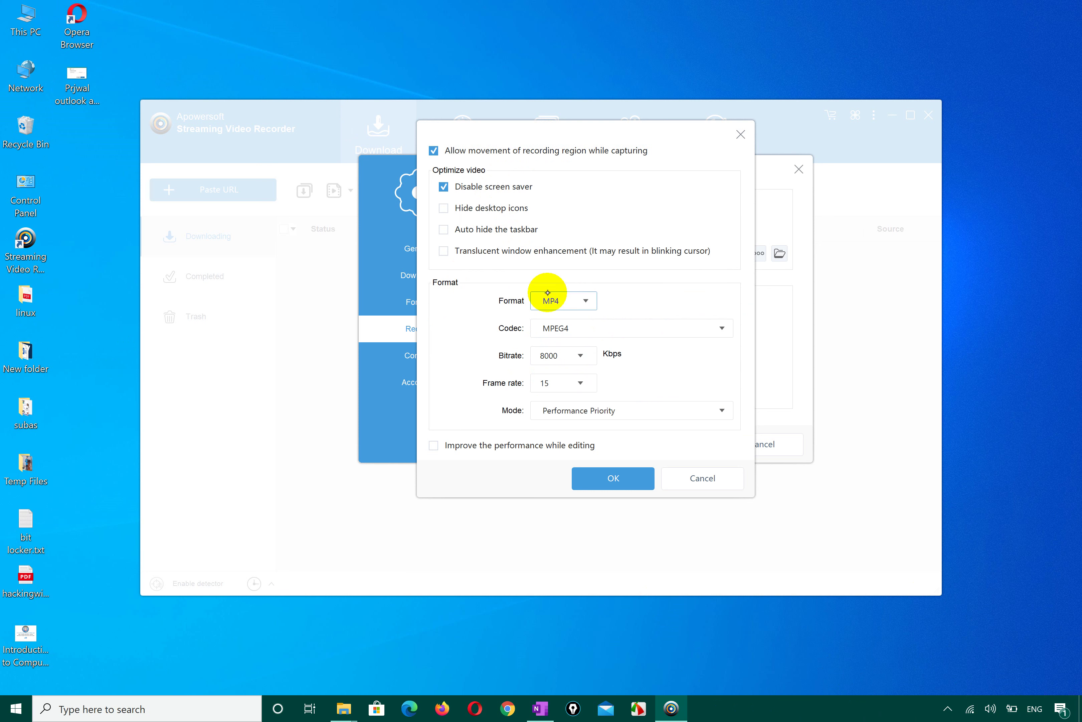
# Review the bitrate and frame rate choices for recorded video and select Performance Priority as the mode.
pyautogui.click(583, 355)
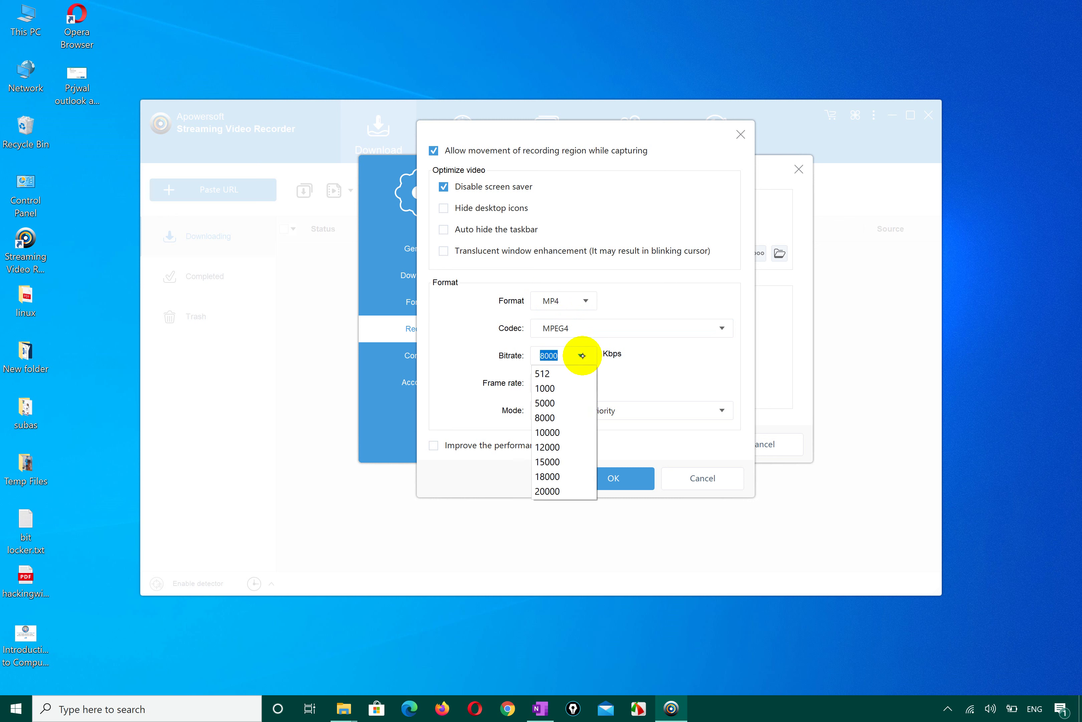
pyautogui.click(671, 359)
pyautogui.click(565, 382)
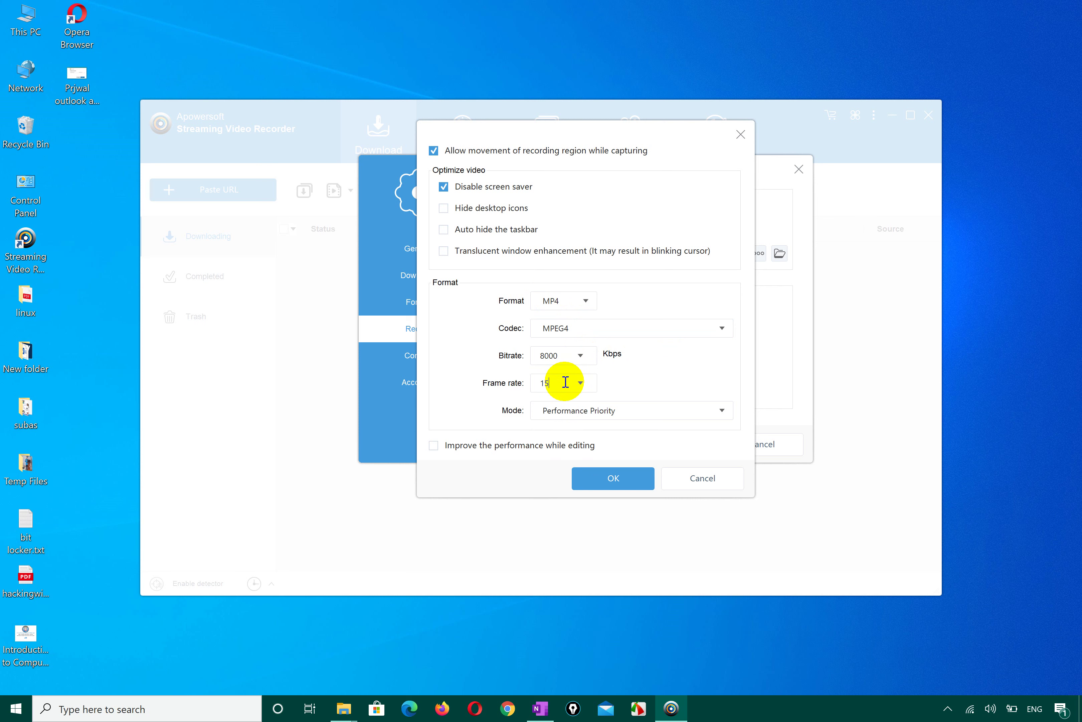
pyautogui.click(582, 383)
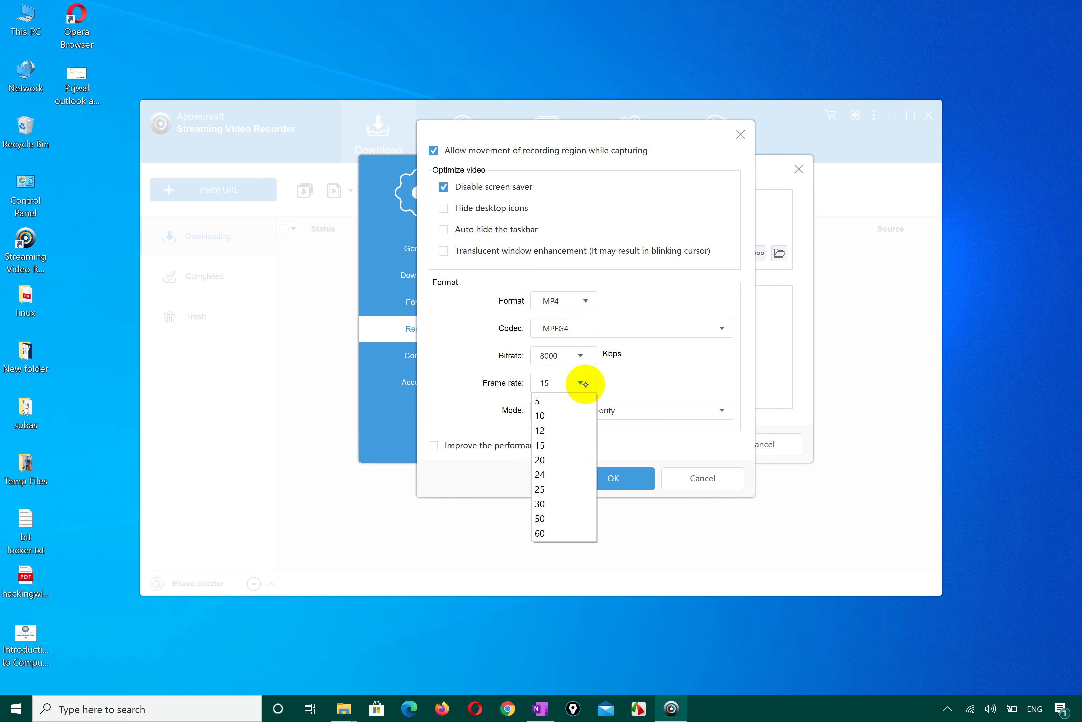
pyautogui.click(636, 380)
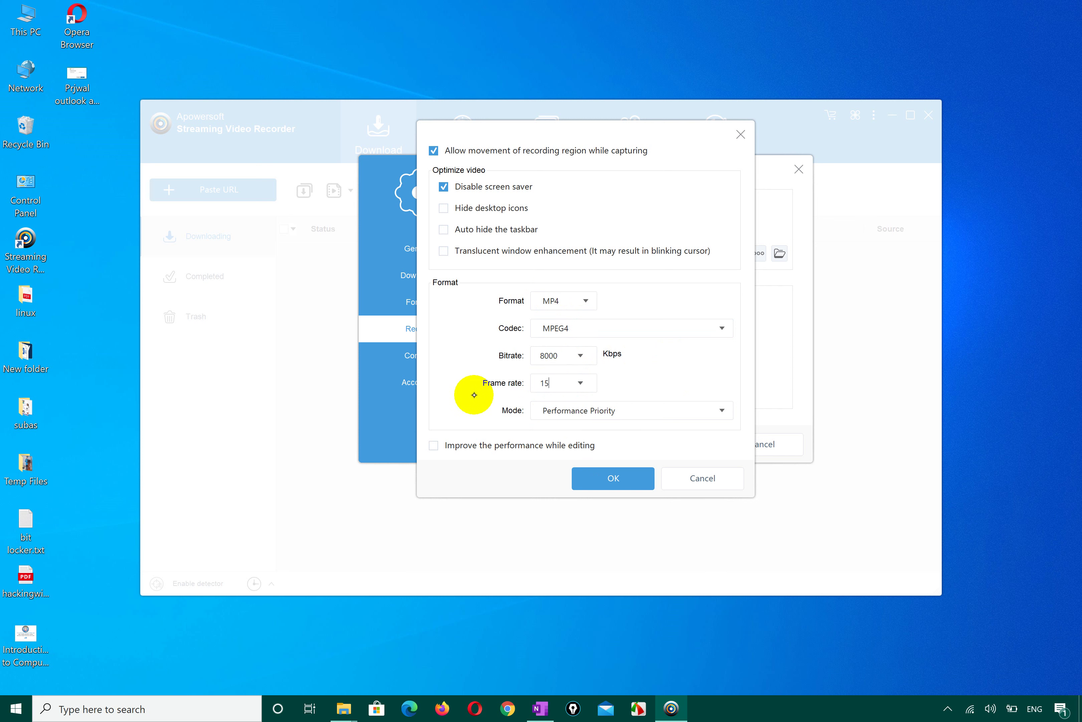
pyautogui.click(580, 382)
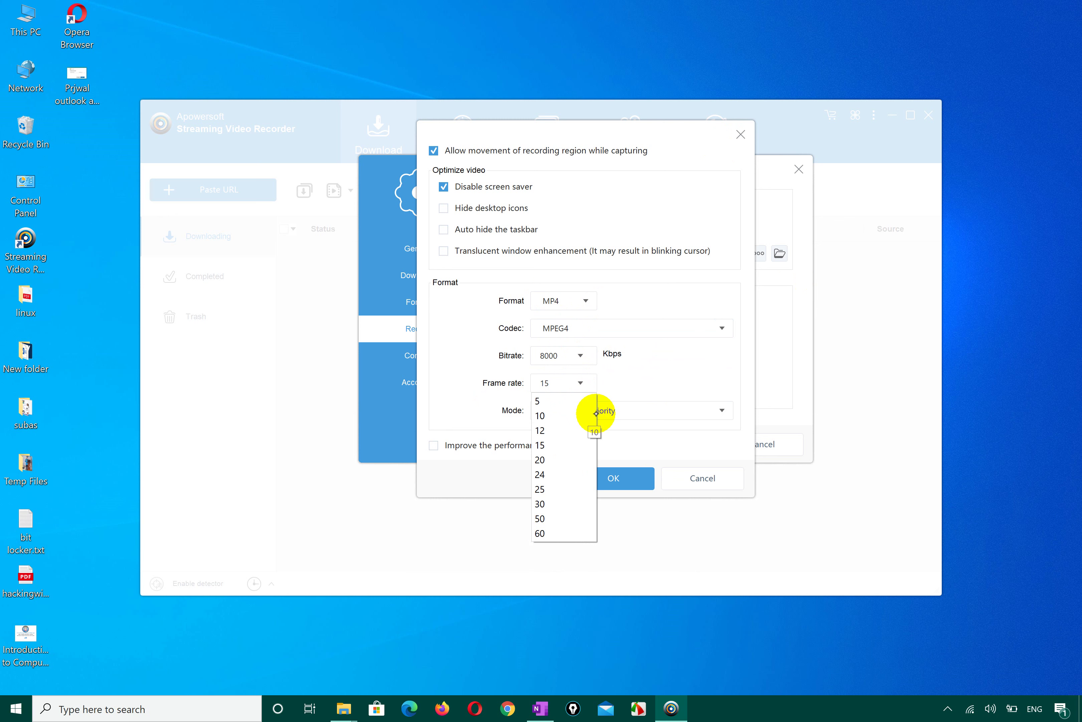
pyautogui.click(652, 373)
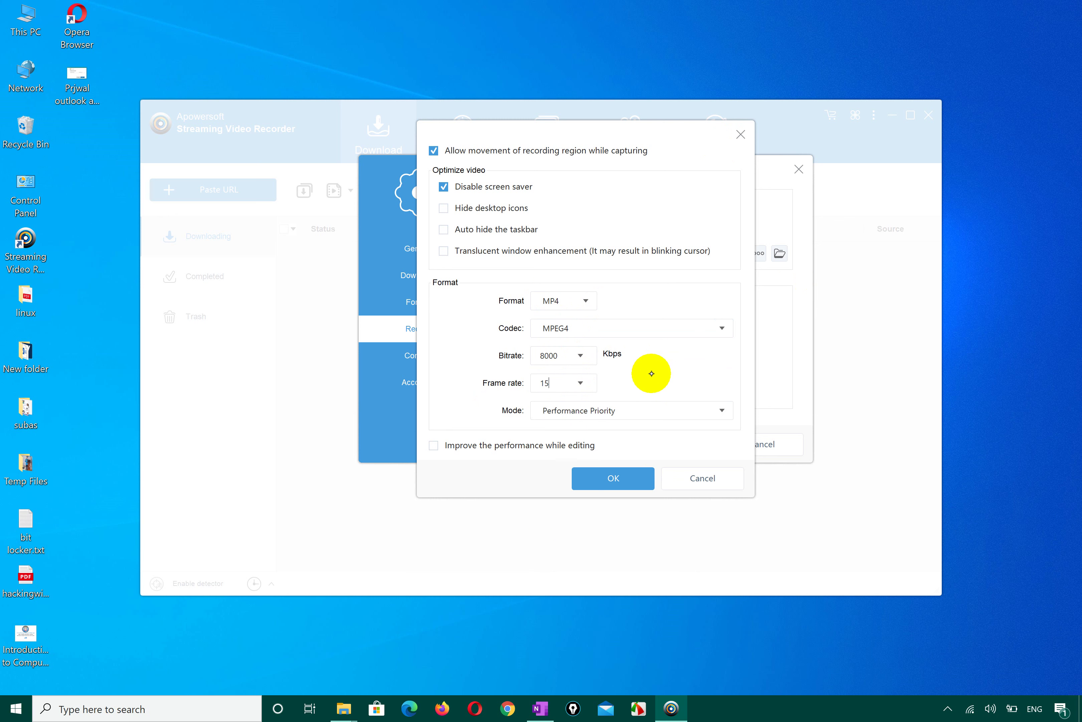
pyautogui.click(584, 383)
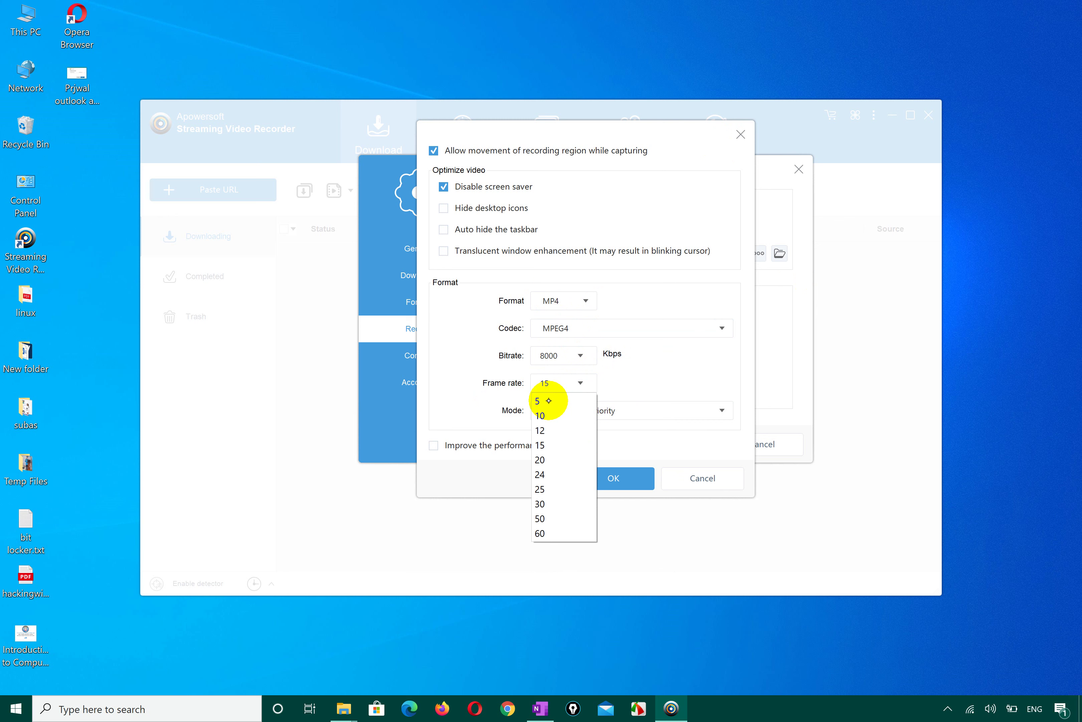
pyautogui.click(646, 372)
pyautogui.click(606, 411)
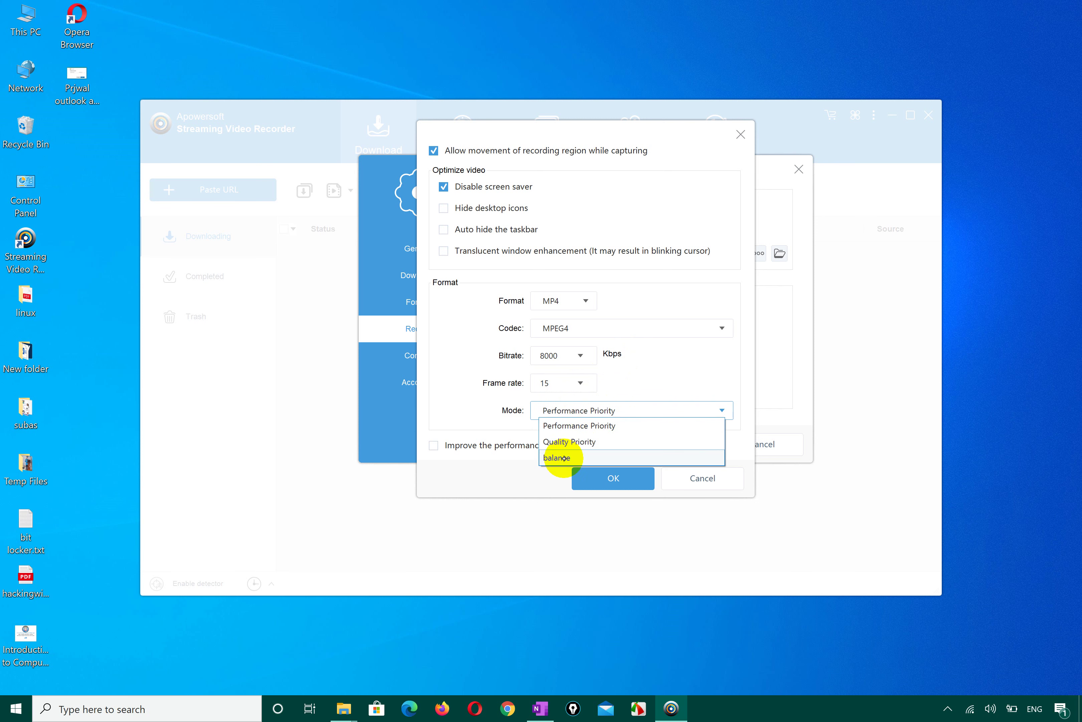
pyautogui.click(609, 426)
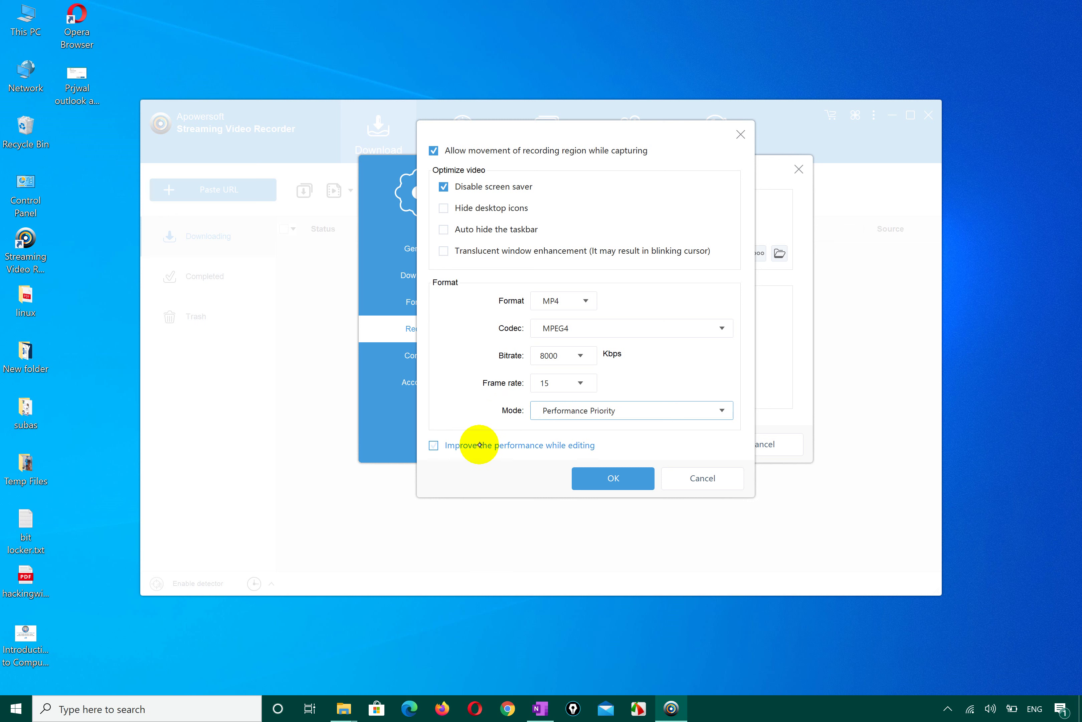
# Confirm the Advanced video settings, and check the Temporary file options, cancelling that dialog.
pyautogui.click(610, 478)
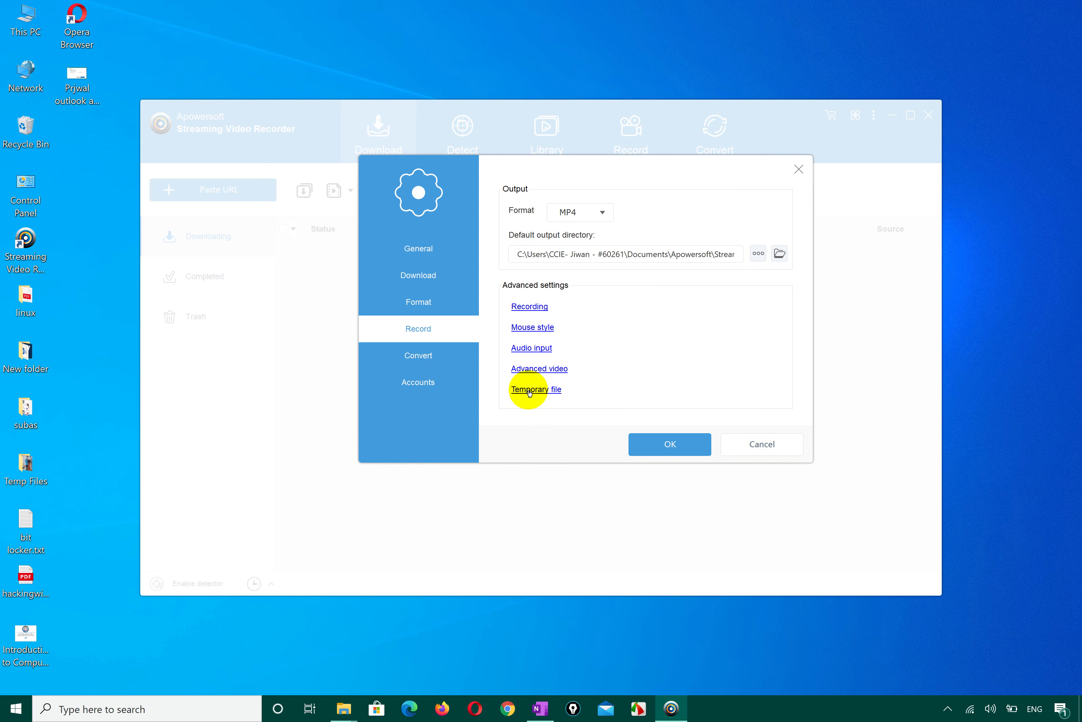
pyautogui.click(547, 392)
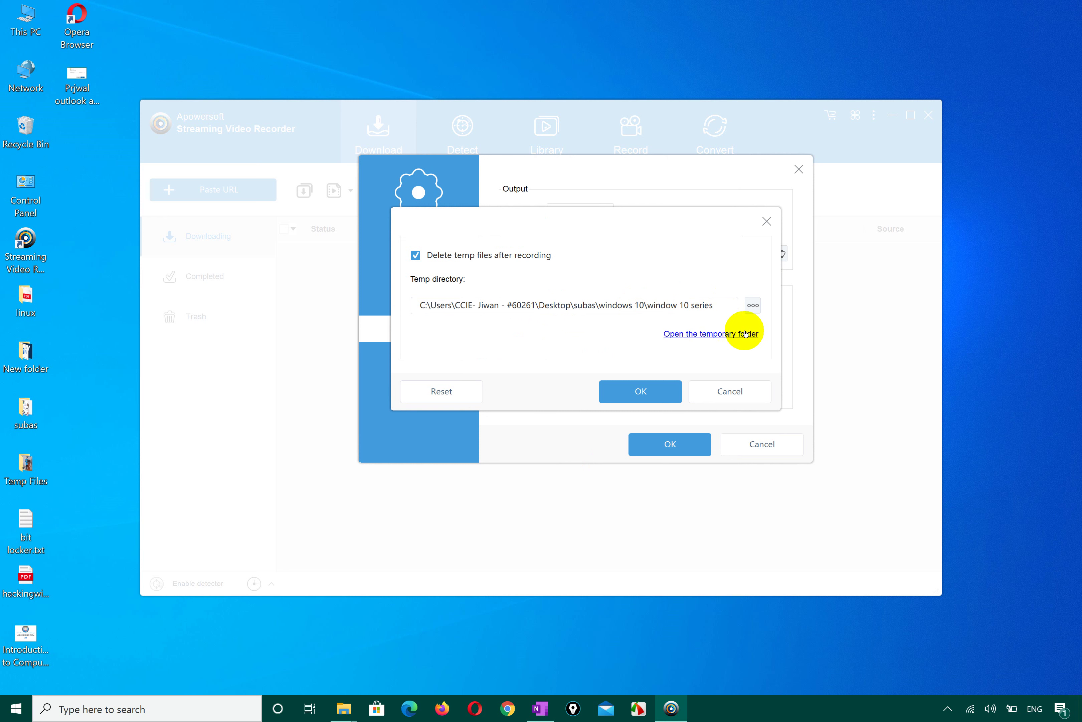
pyautogui.click(728, 390)
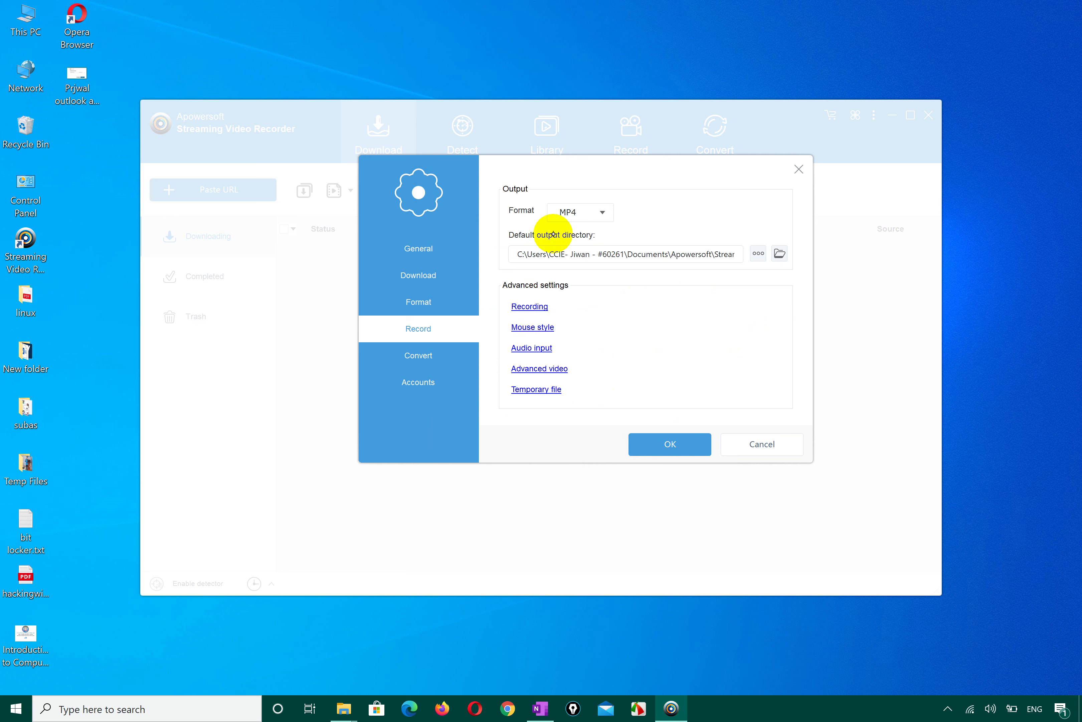
# Recheck the output format choices, the advanced Recording options and the Audio input settings for recording, closing each dialog.
pyautogui.click(580, 214)
pyautogui.click(579, 214)
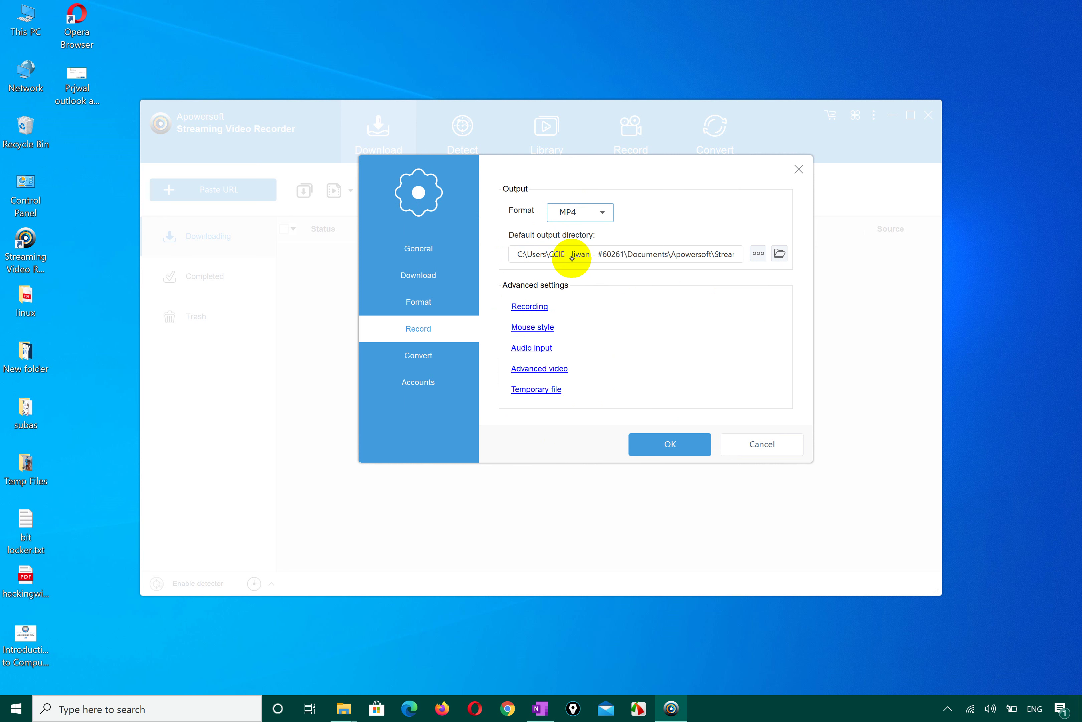
pyautogui.click(533, 308)
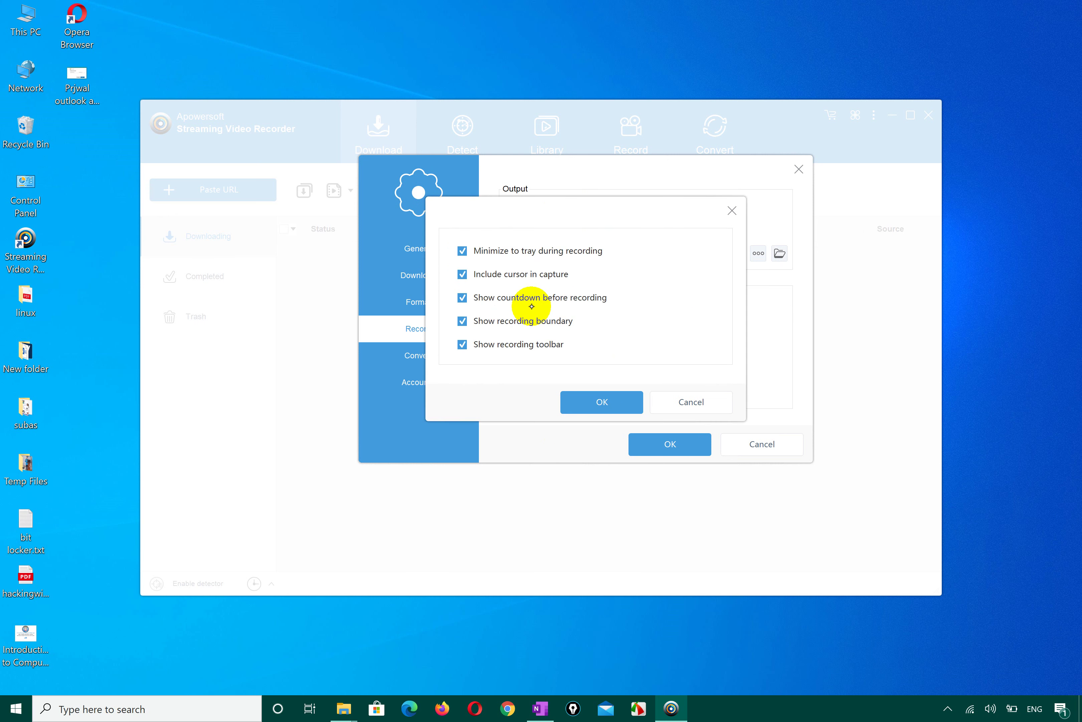
pyautogui.click(691, 402)
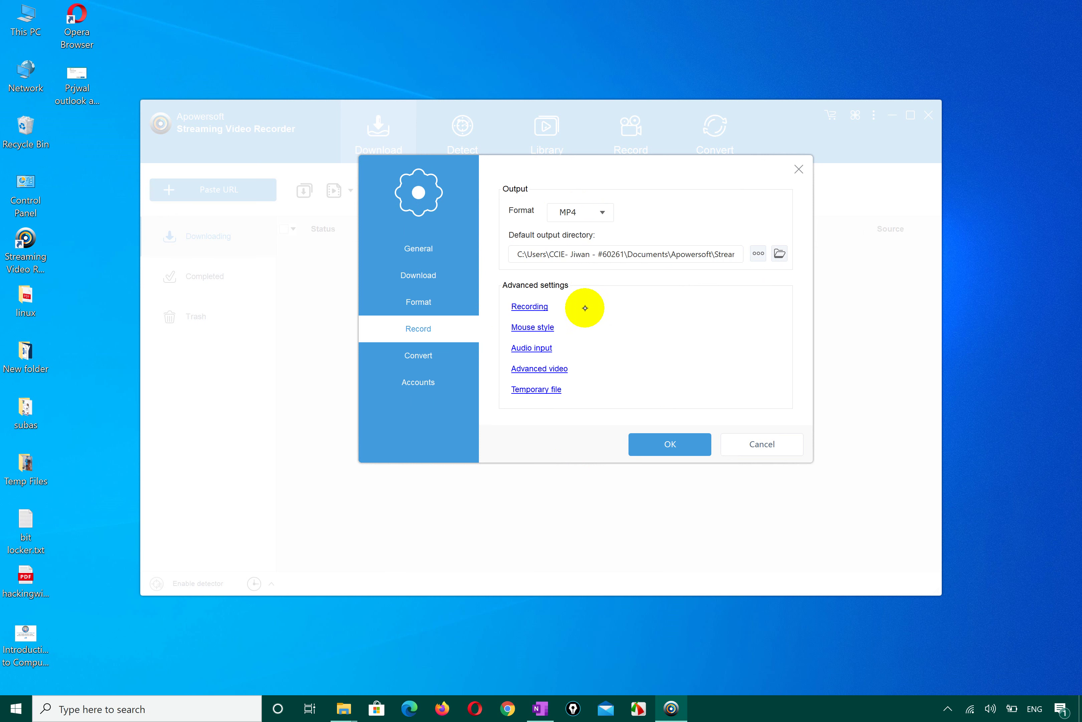
pyautogui.click(535, 348)
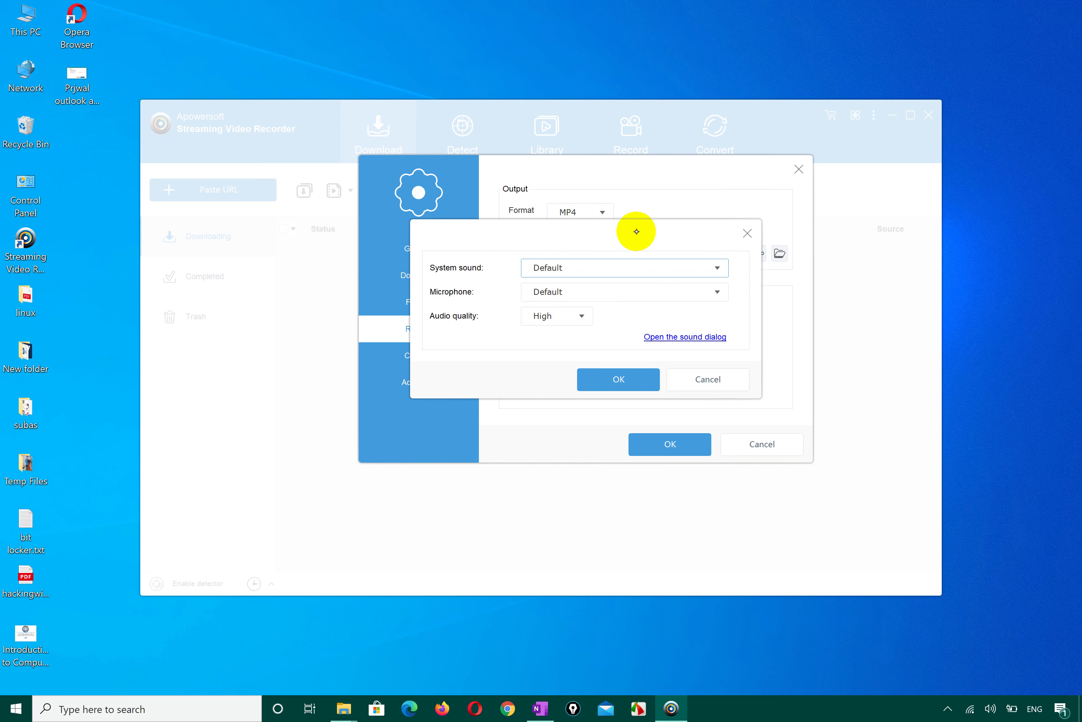
pyautogui.click(612, 379)
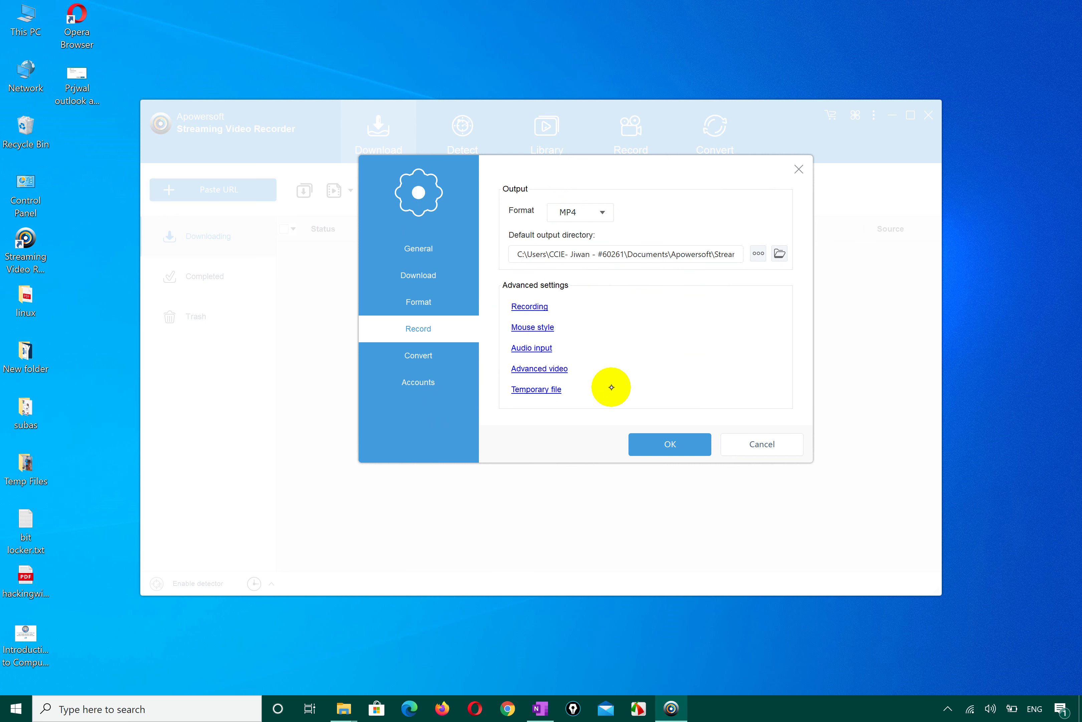
# Review the frame rate, codec and format choices in the Advanced video settings, select MP4 as the format, and confirm the dialog.
pyautogui.click(550, 368)
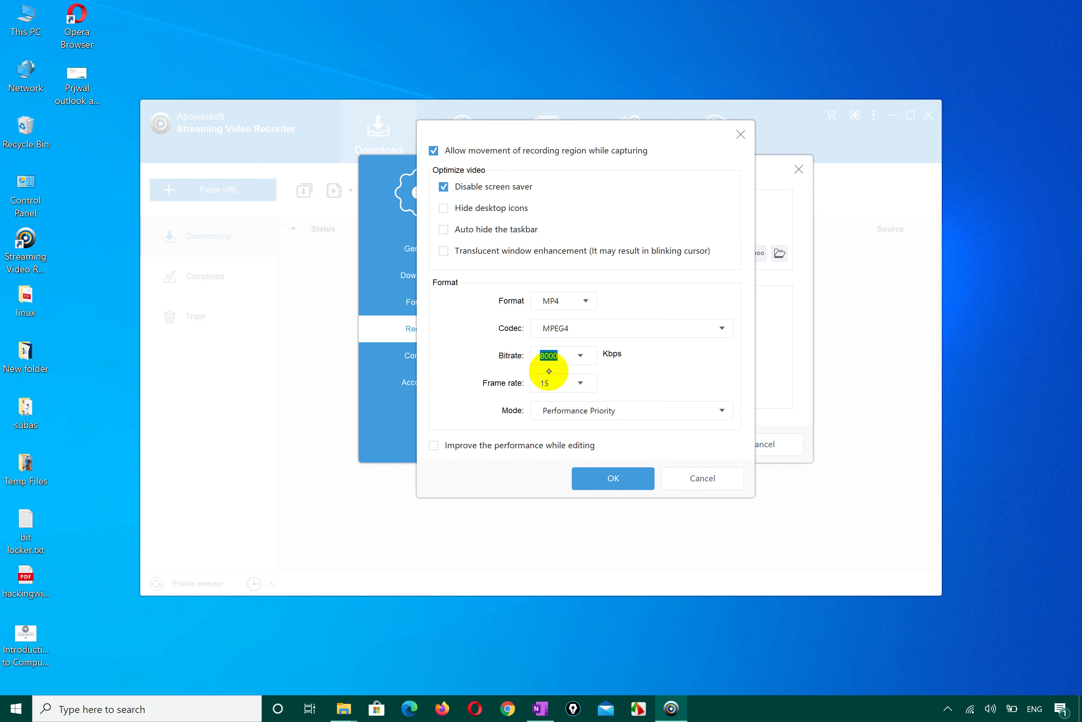
pyautogui.click(579, 383)
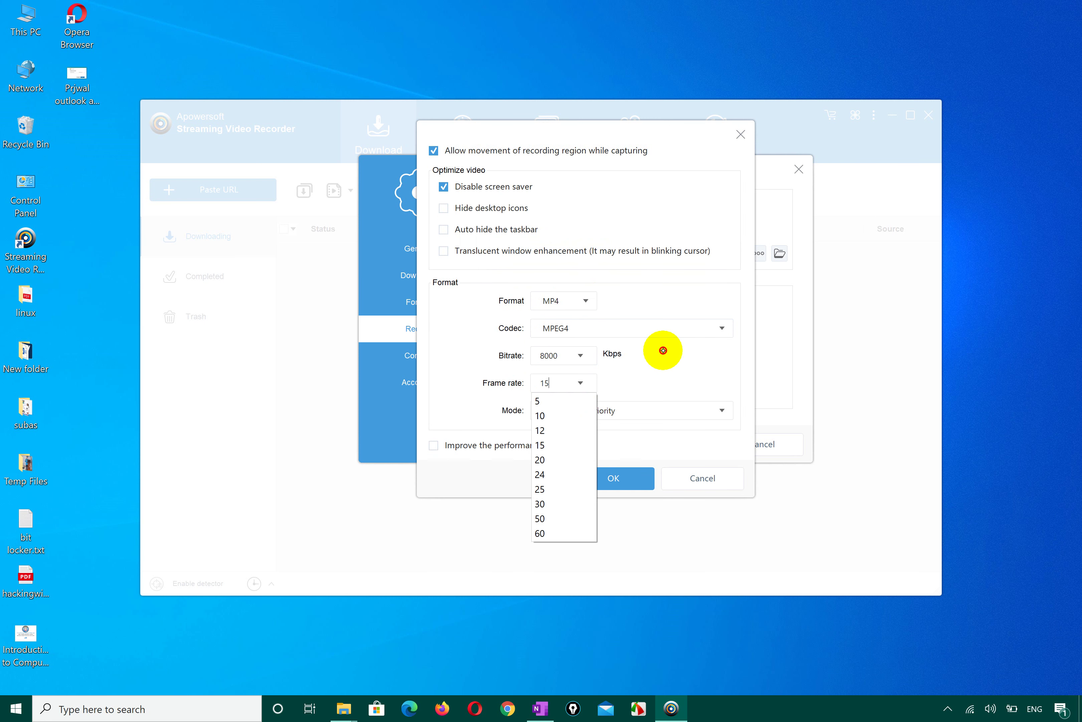
pyautogui.click(690, 326)
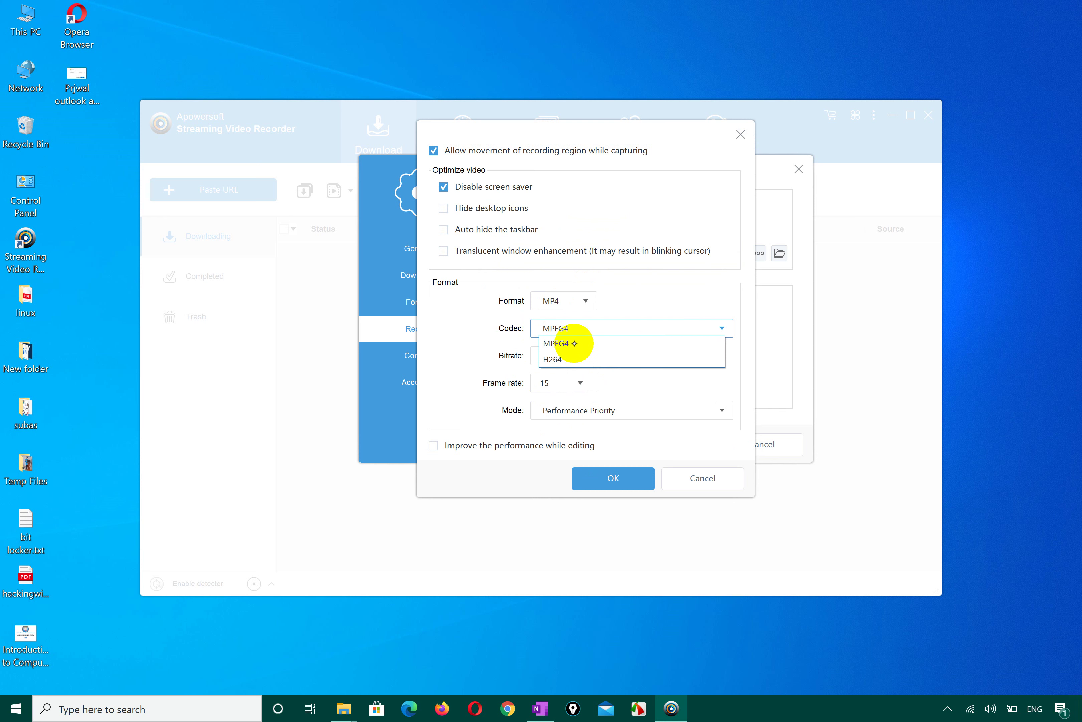
pyautogui.click(671, 298)
pyautogui.click(667, 297)
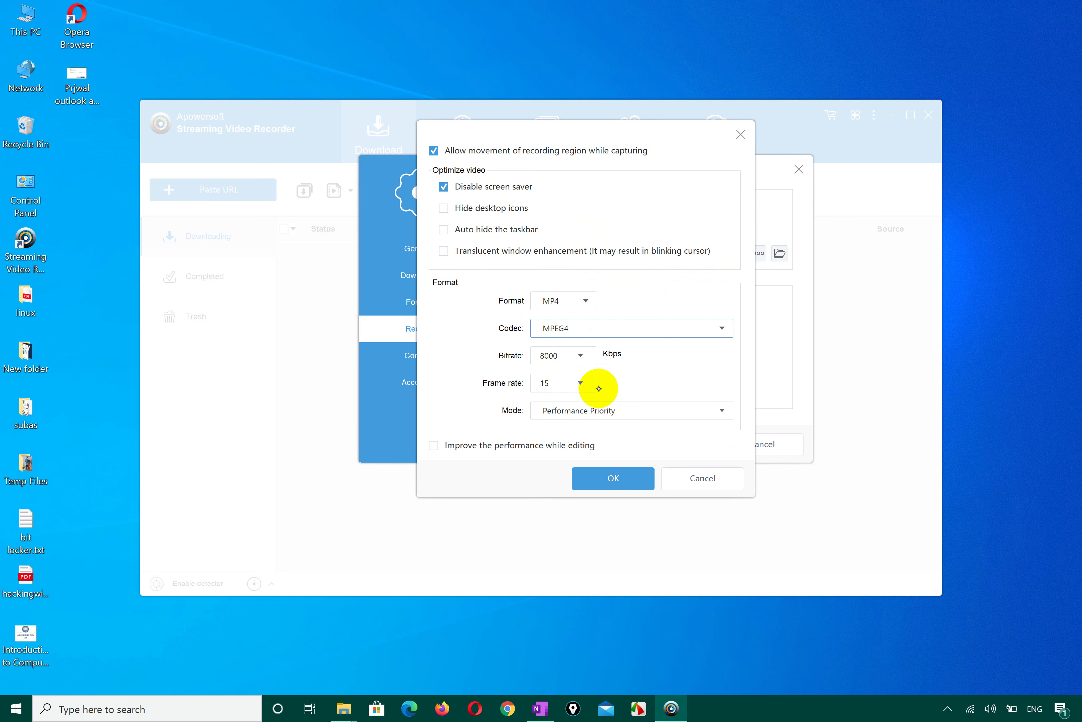
pyautogui.click(555, 301)
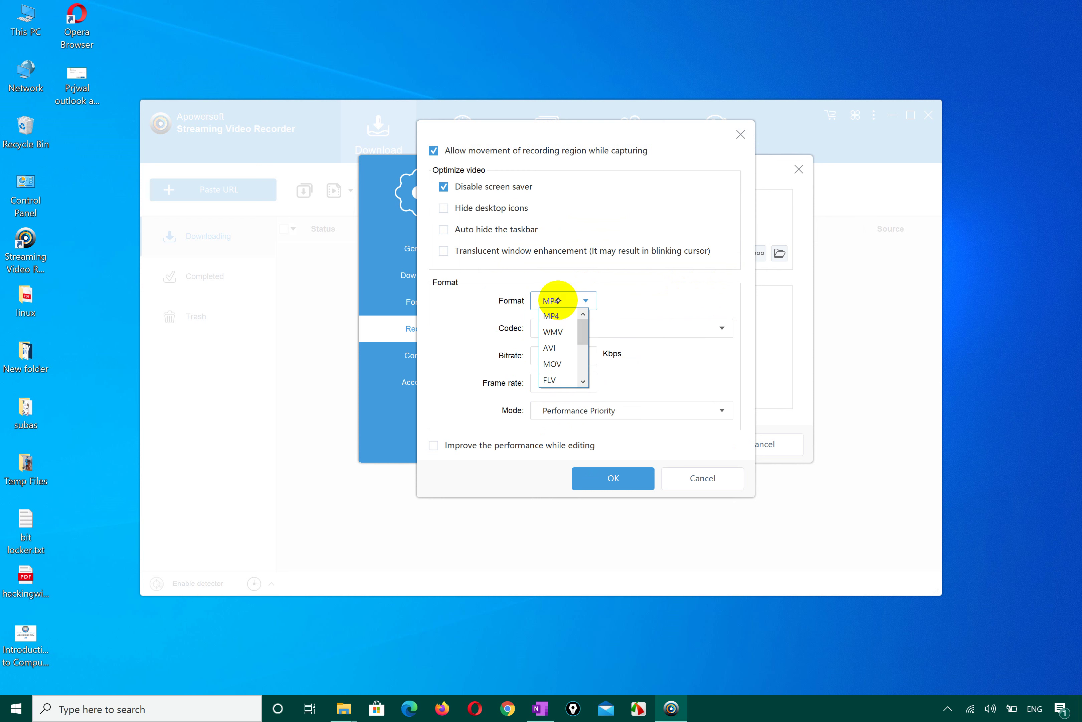
pyautogui.click(555, 316)
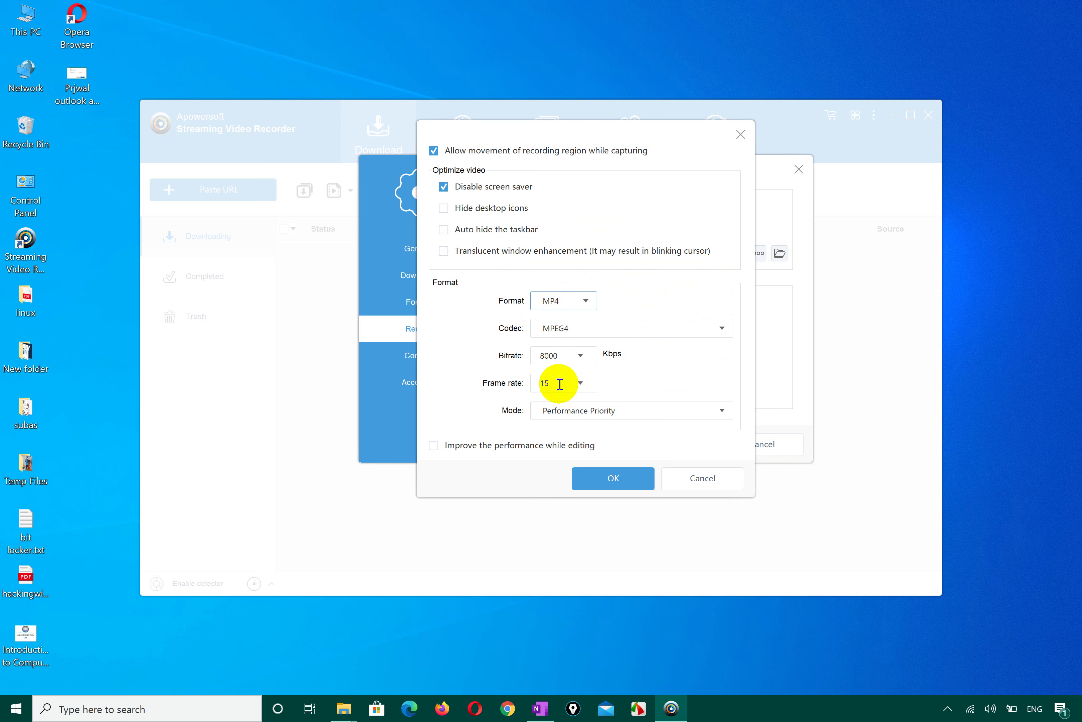
pyautogui.click(580, 382)
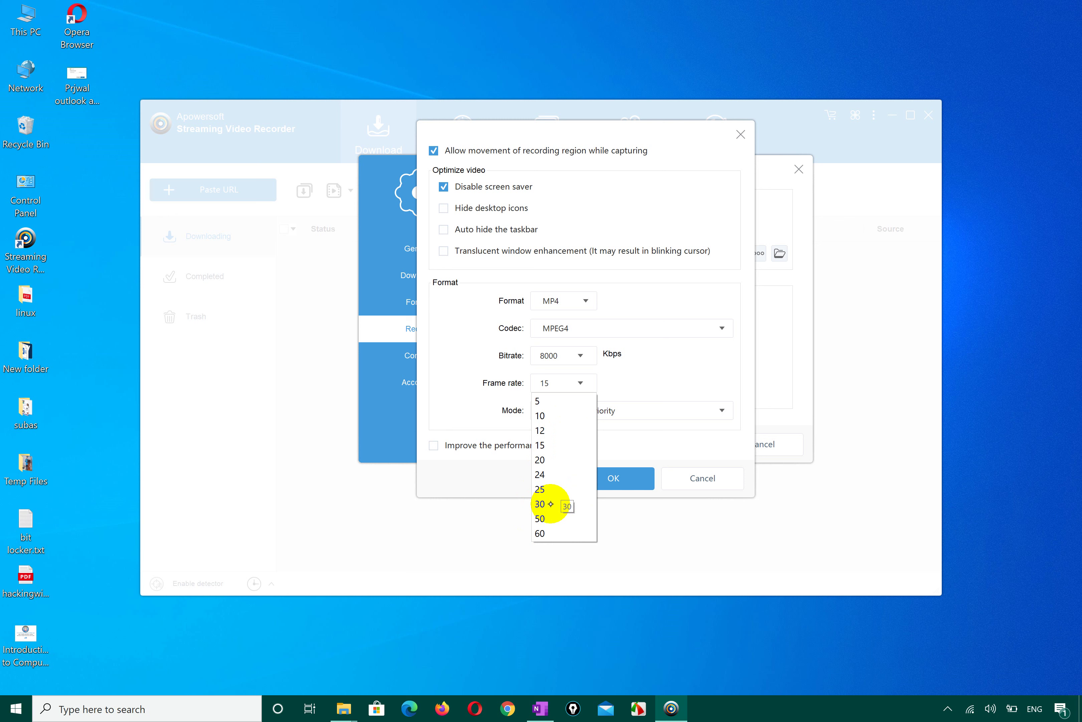
pyautogui.click(700, 370)
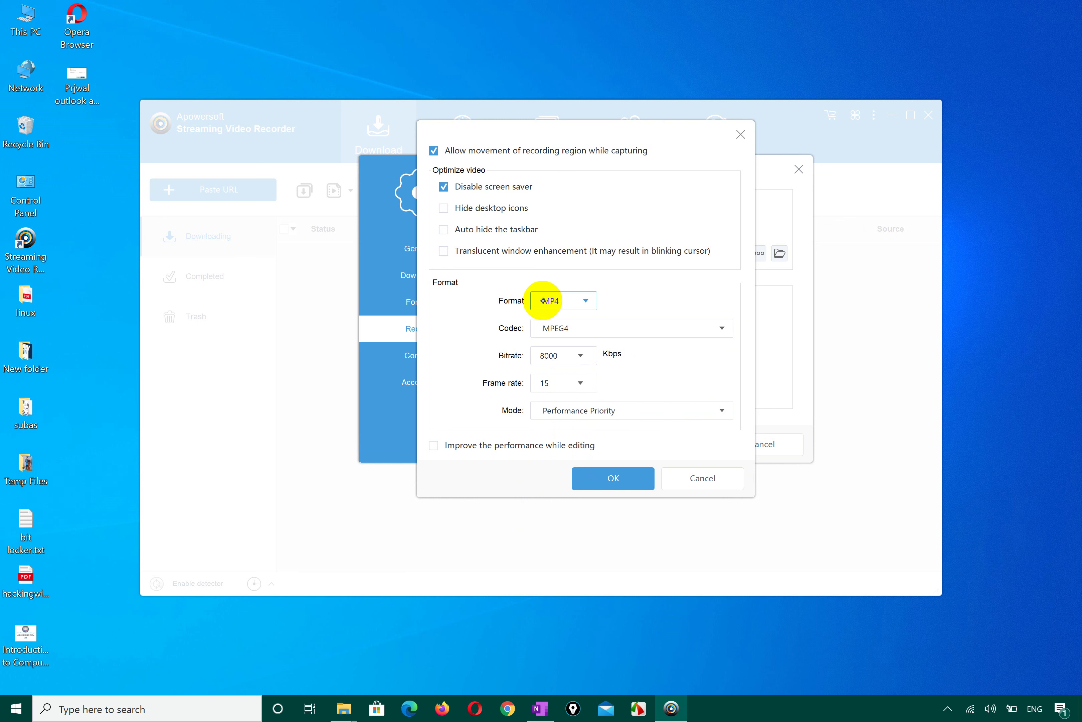
pyautogui.click(603, 489)
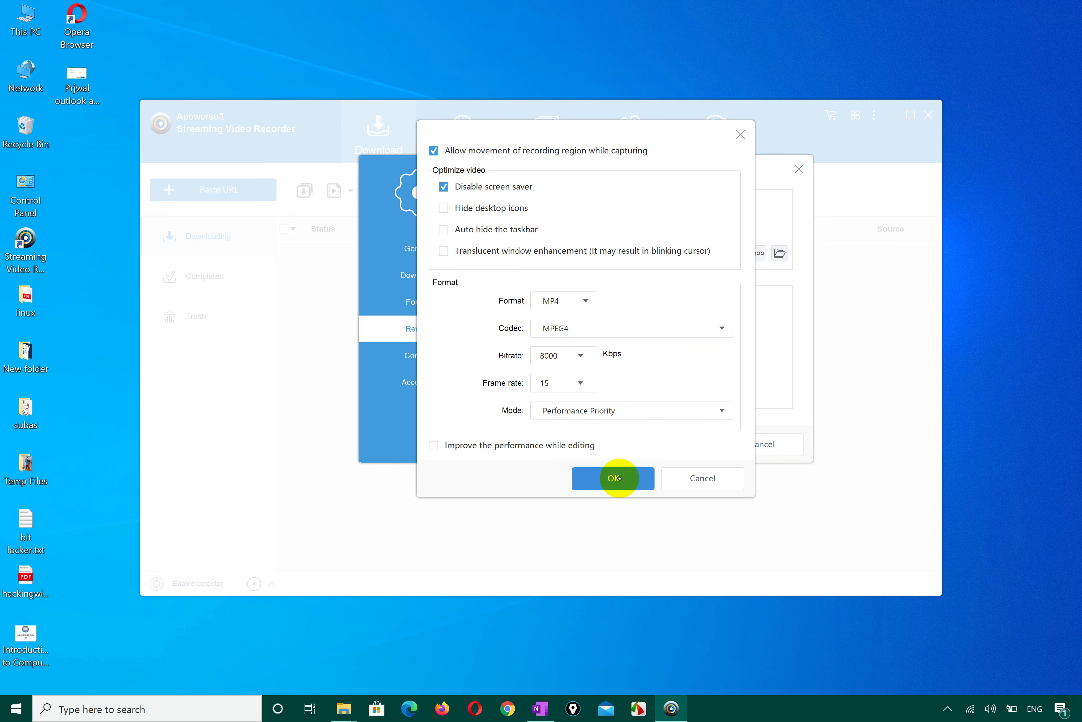
# Review the Convert settings, including folders and CPU cores, and the vimeo.com and lynda.com fields in the Accounts settings.
pyautogui.click(425, 356)
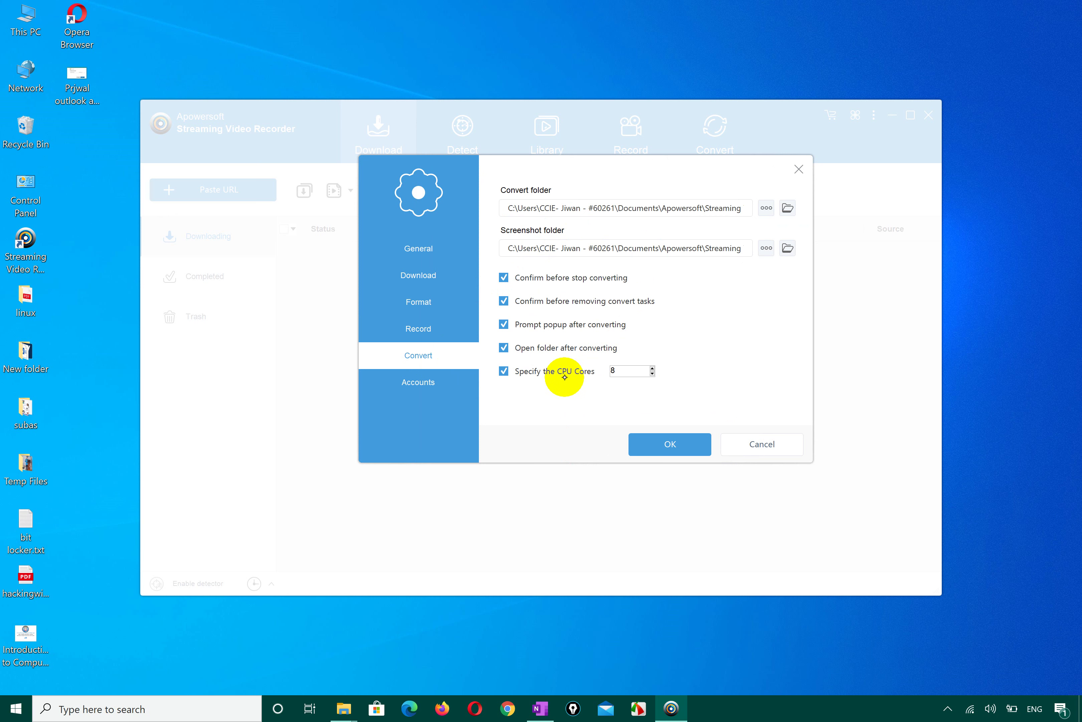
pyautogui.doubleClick(631, 371)
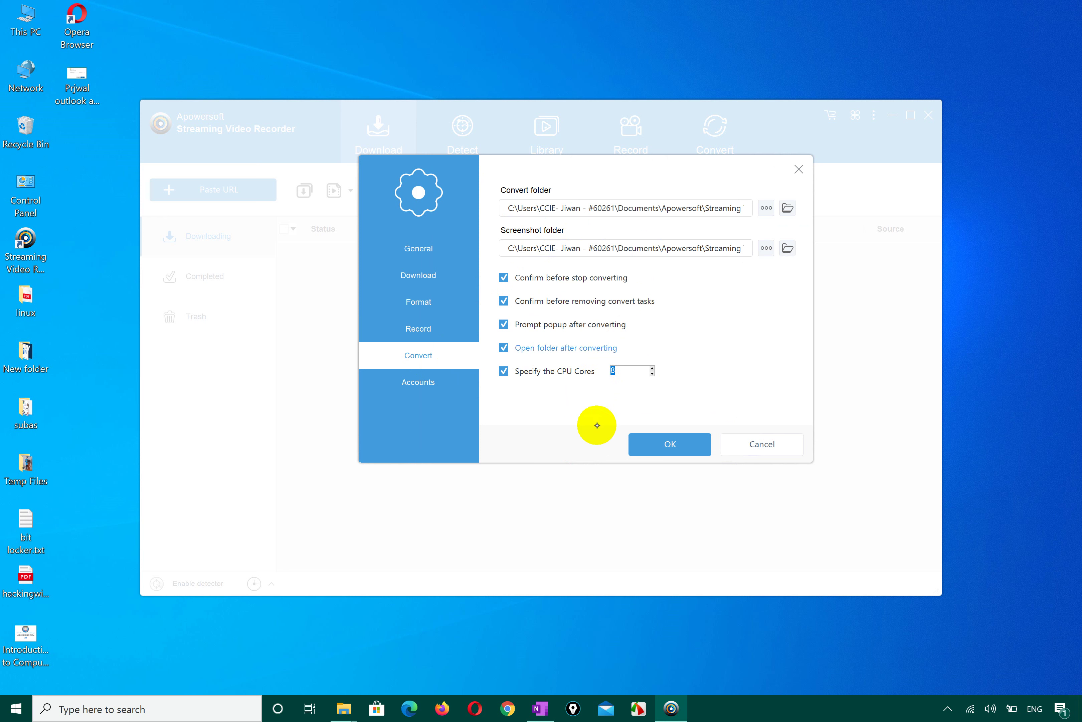
pyautogui.click(413, 382)
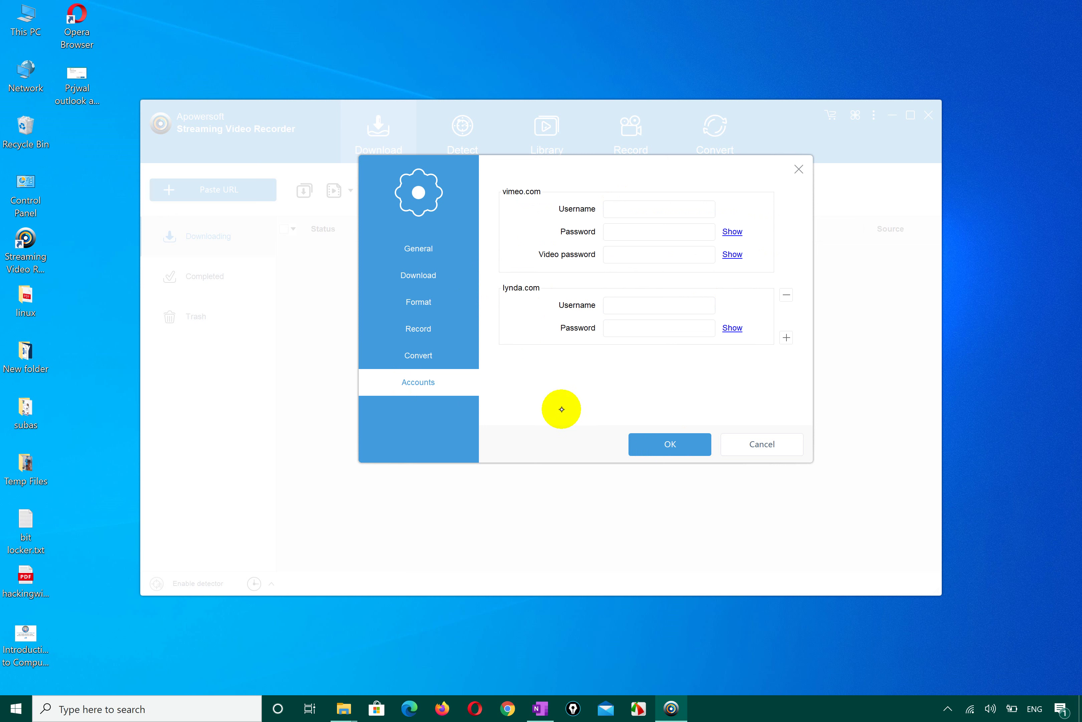
# Try to save the settings from the General page and choose to change the conflicting Ctrl+F10 hotkey.
pyautogui.click(407, 246)
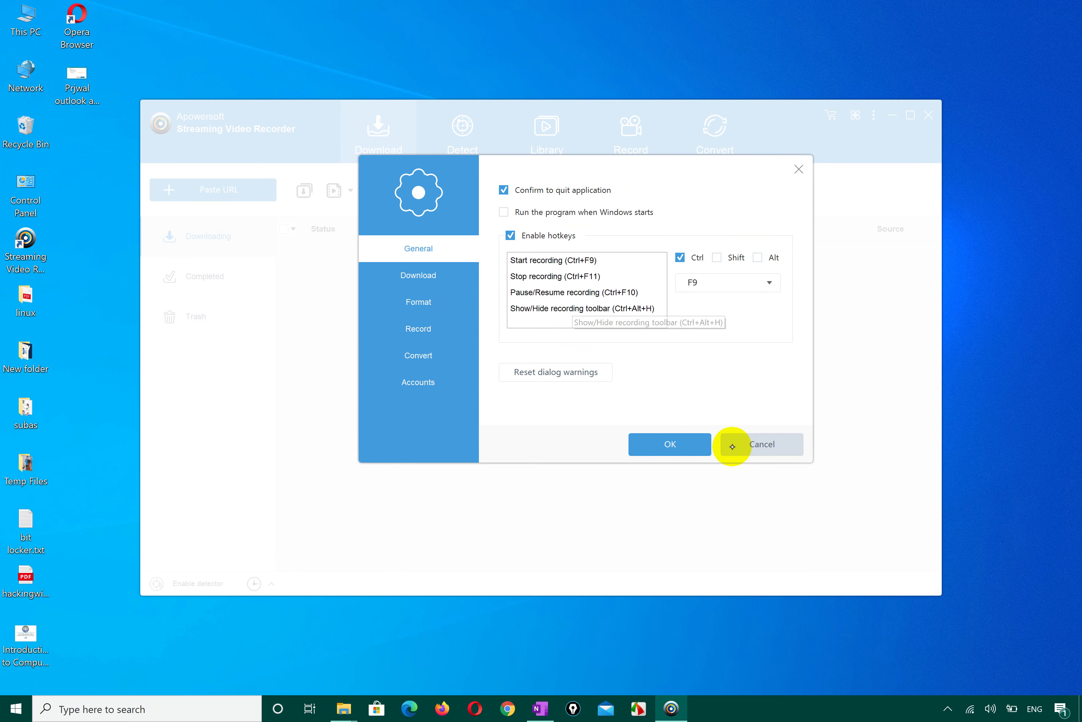
pyautogui.click(671, 446)
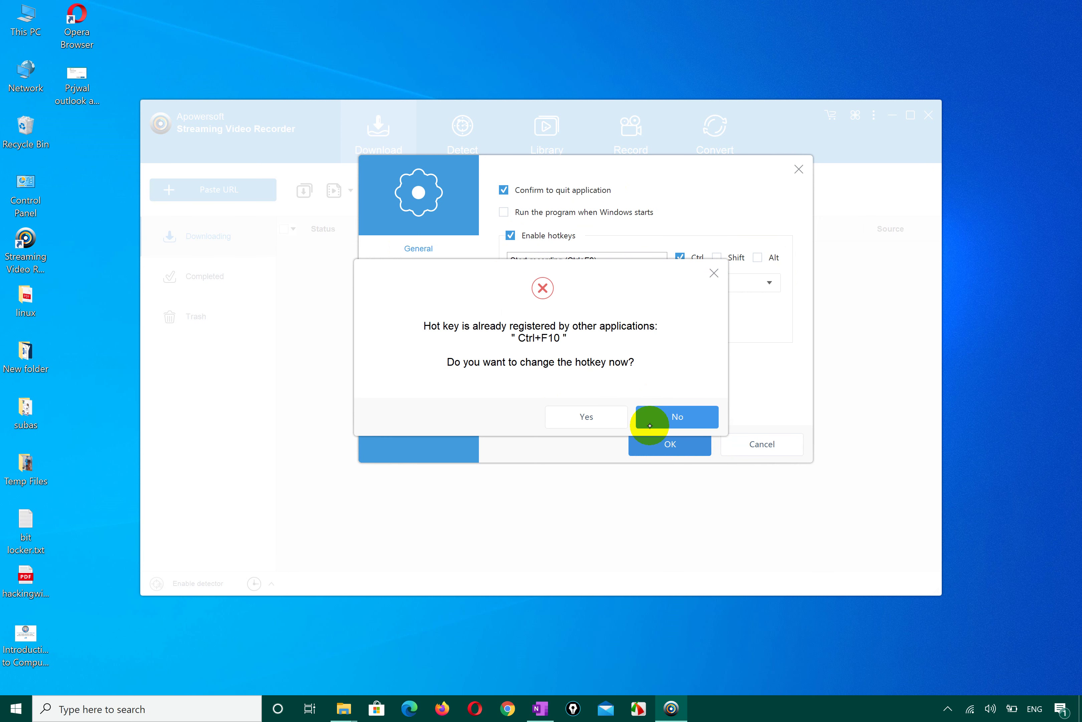
pyautogui.click(601, 416)
pyautogui.click(662, 443)
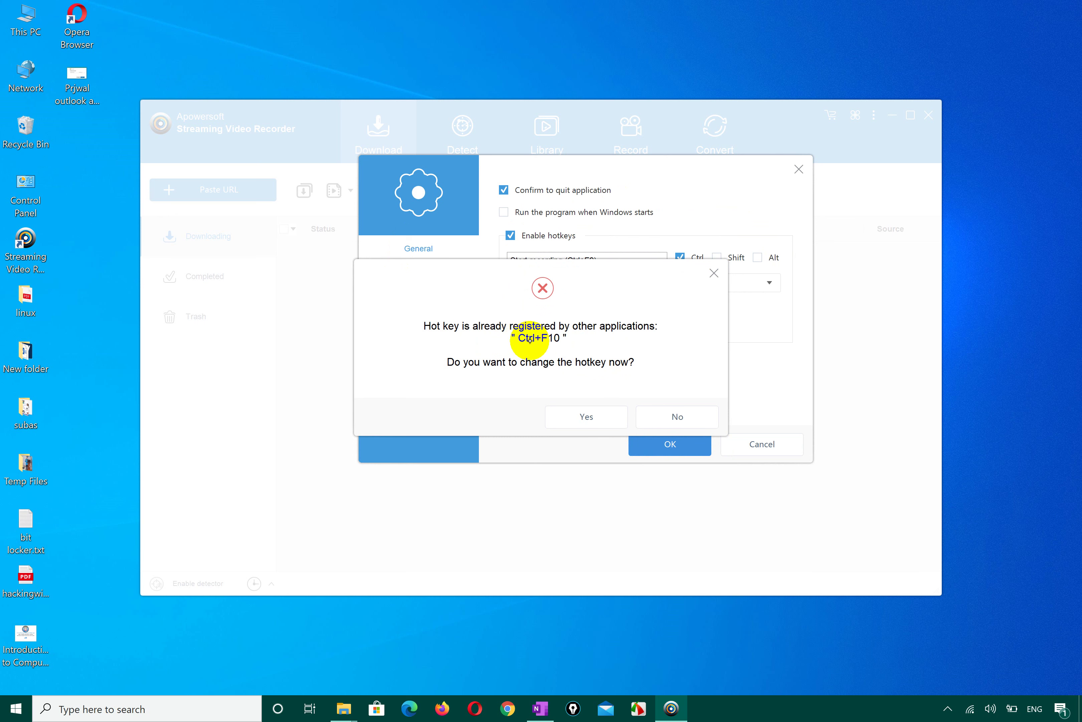
pyautogui.click(602, 420)
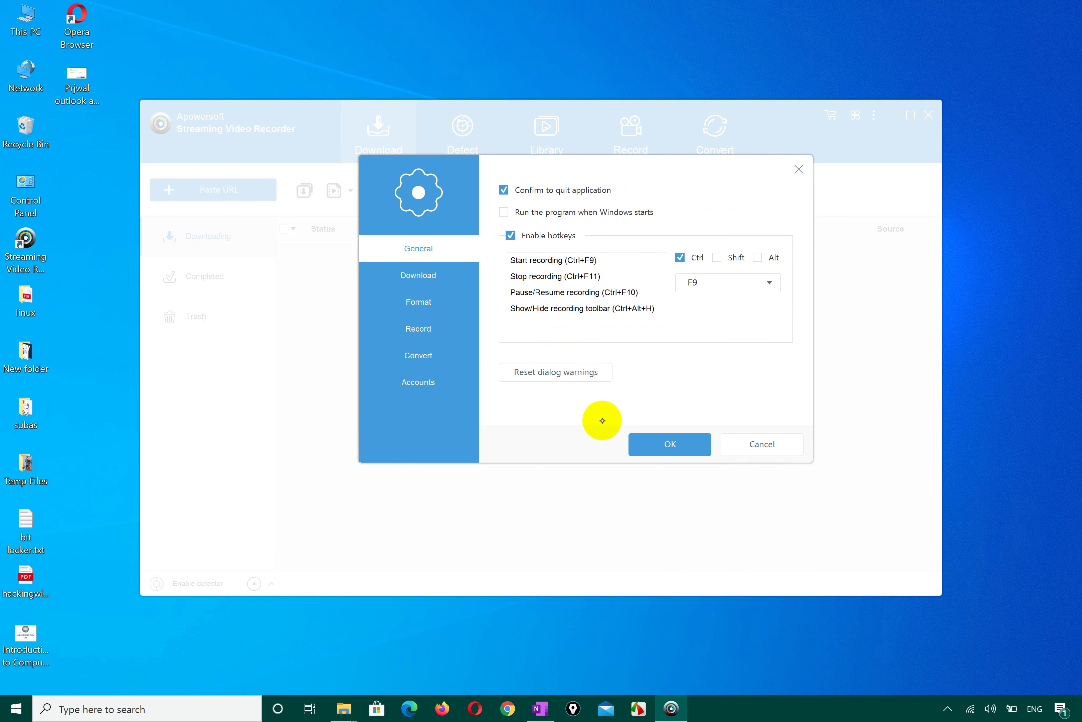
# Set the Pause/Resume recording hotkey to Ctrl+G.
pyautogui.click(621, 294)
pyautogui.click(699, 283)
pyautogui.scroll(10, 703, 326)
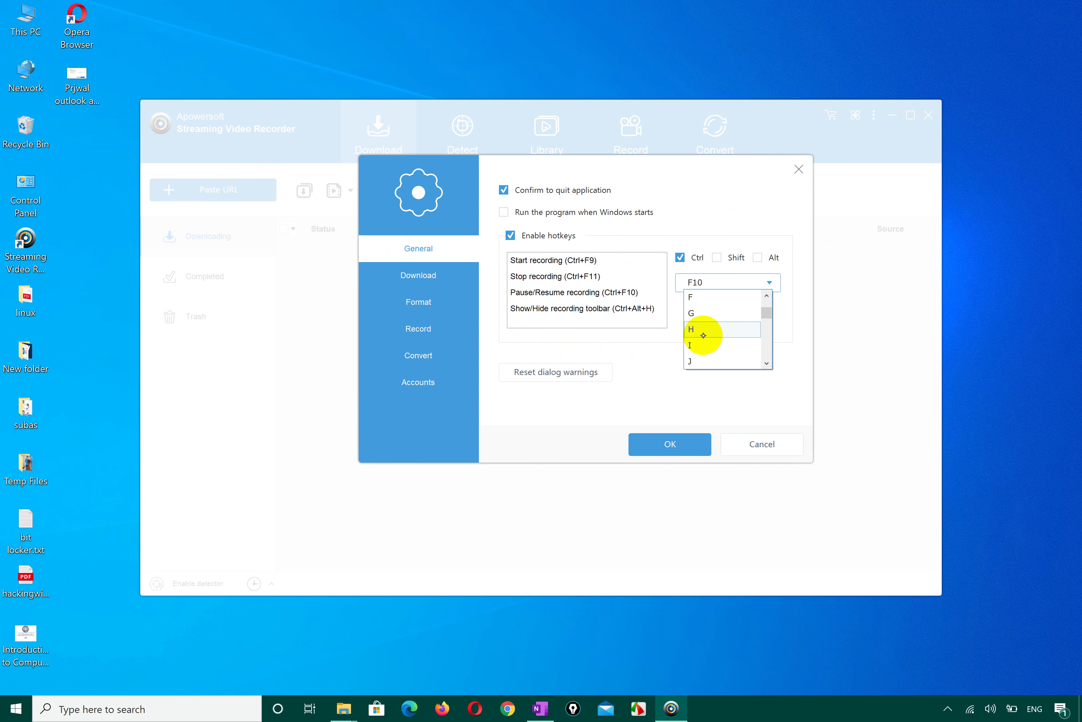
pyautogui.click(701, 312)
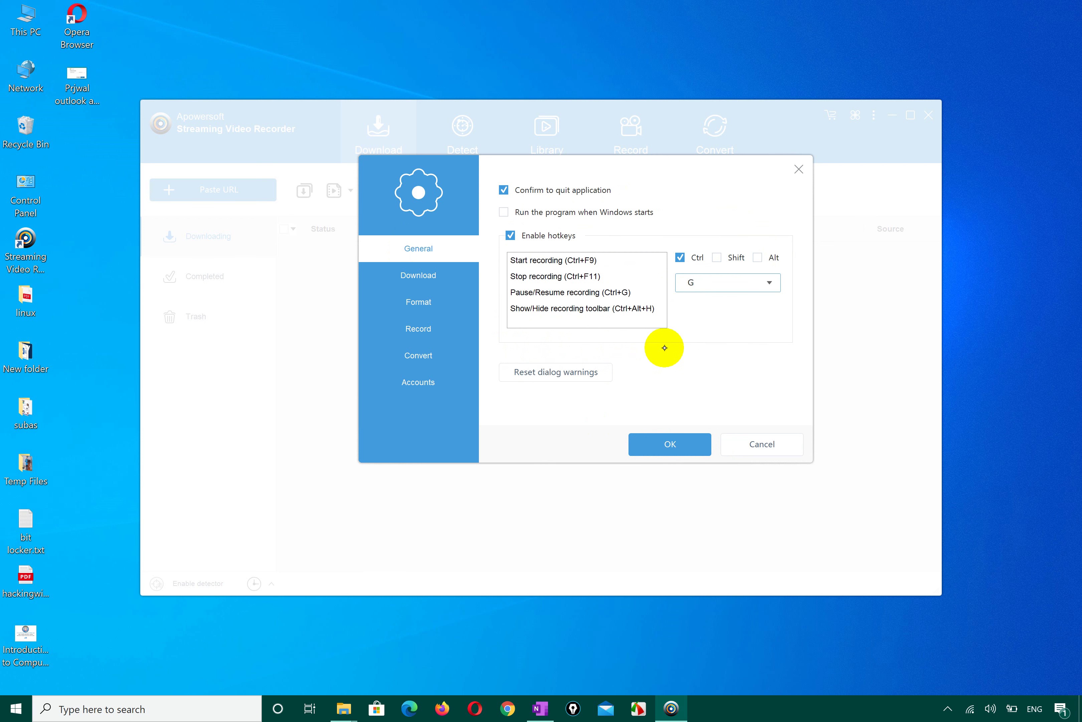
# Change the Pause/Resume recording hotkey to Ctrl+R and save the settings.
pyautogui.click(712, 282)
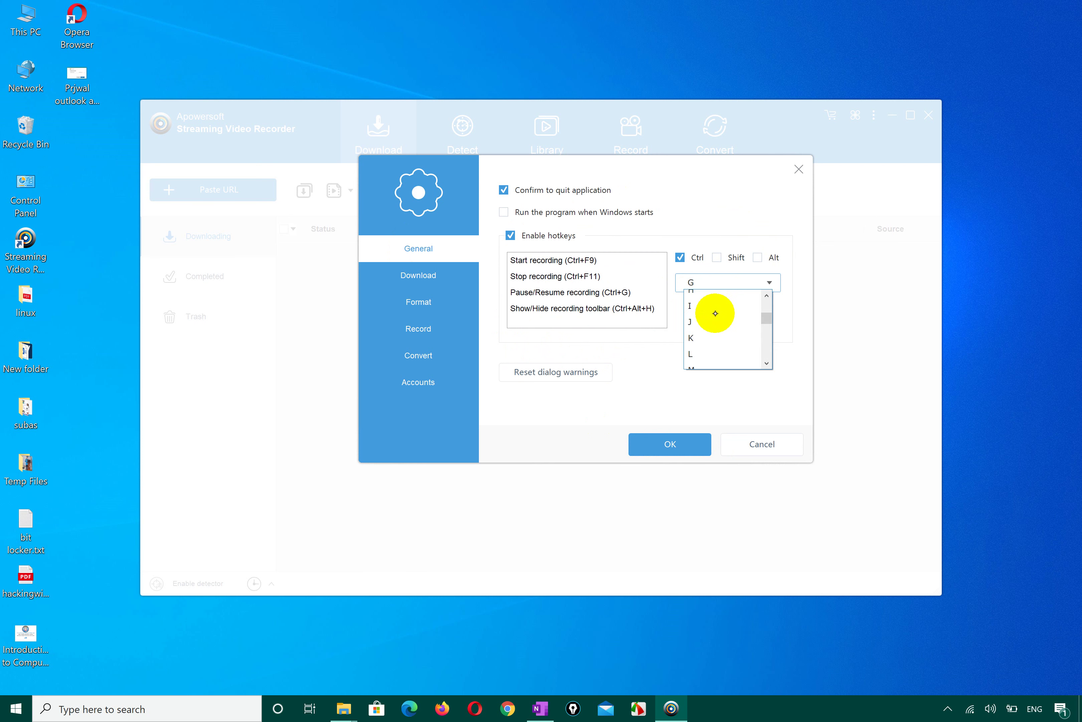
pyautogui.click(767, 295)
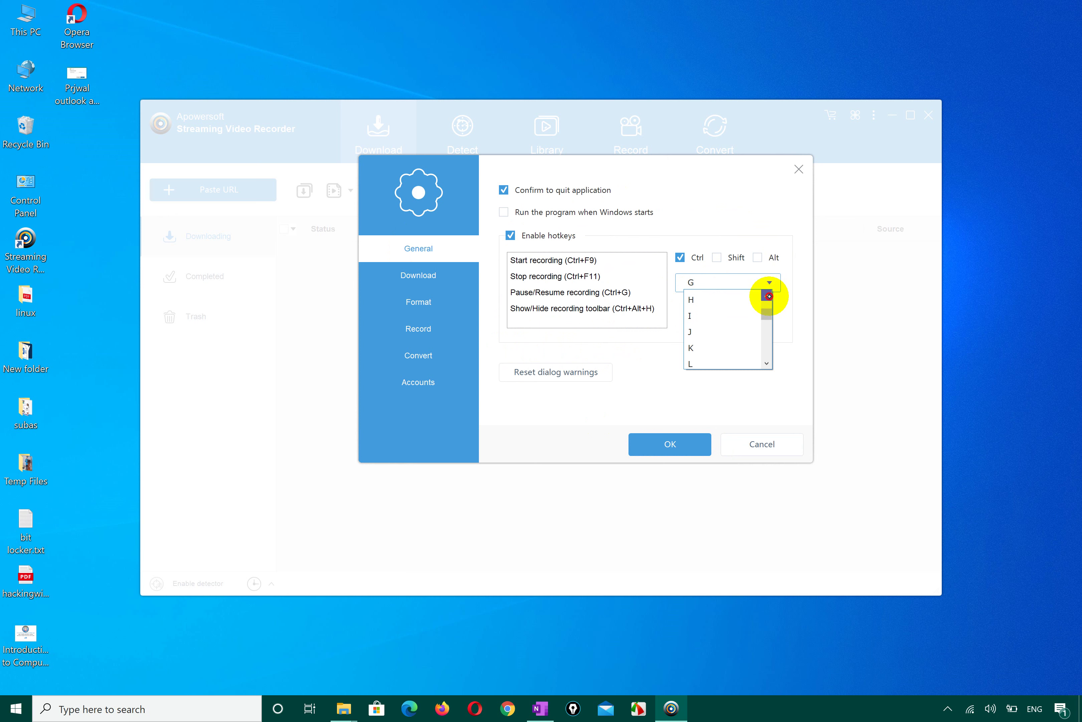
pyautogui.click(767, 363)
pyautogui.click(767, 363)
pyautogui.click(767, 363)
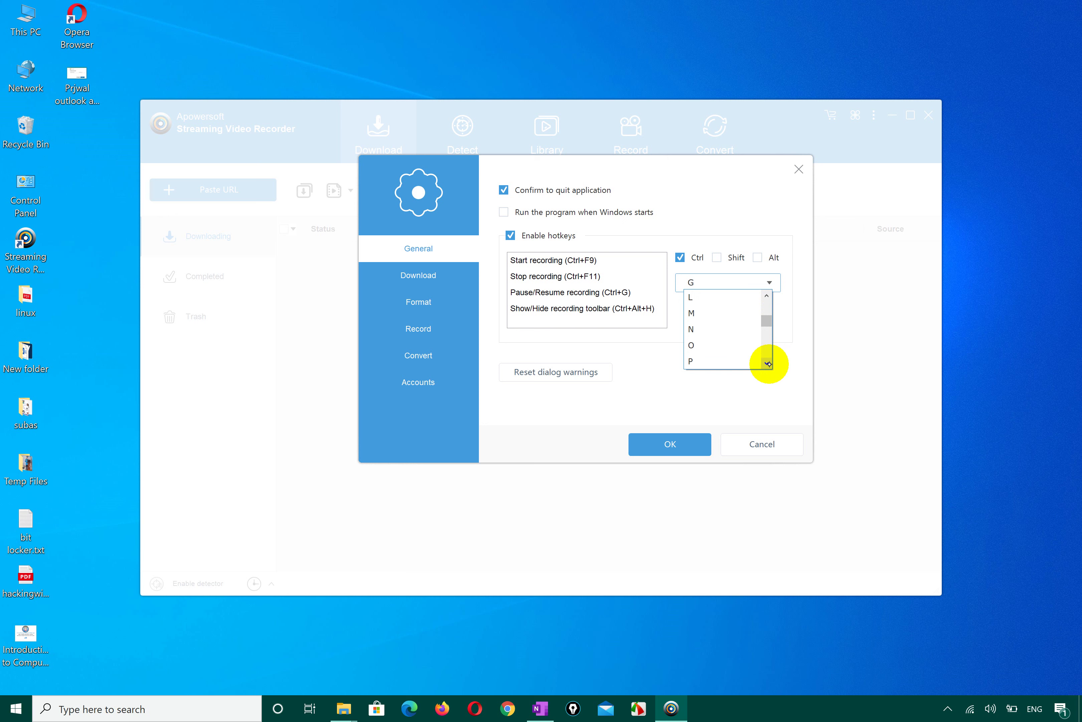
pyautogui.click(768, 364)
pyautogui.click(769, 282)
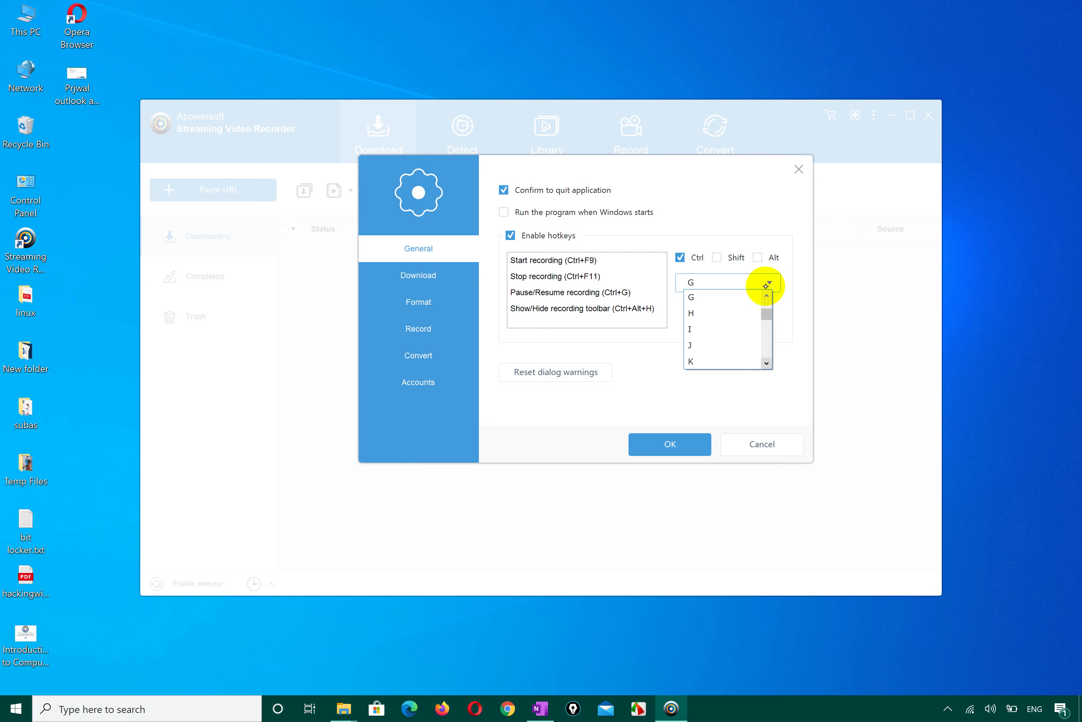
pyautogui.click(767, 363)
pyautogui.click(767, 363)
pyautogui.click(767, 363)
pyautogui.click(767, 363)
pyautogui.click(767, 363)
pyautogui.click(767, 363)
pyautogui.click(700, 345)
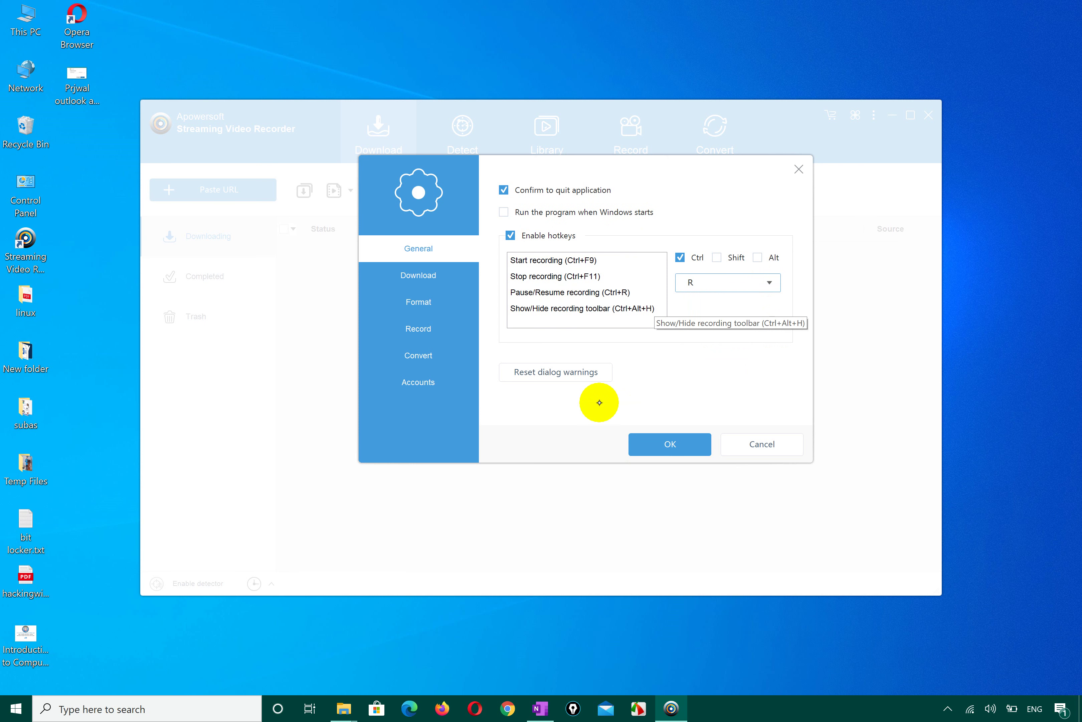
pyautogui.click(669, 443)
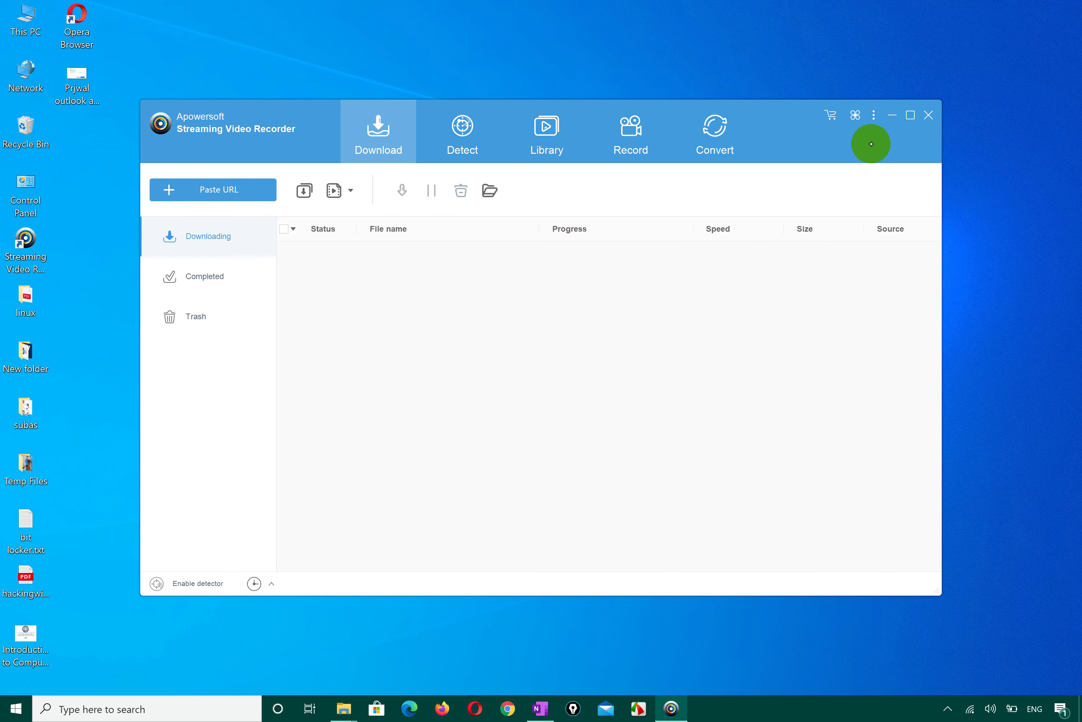
# Reopen the program settings and look over the download Format page and the Record page.
pyautogui.click(874, 115)
pyautogui.click(897, 137)
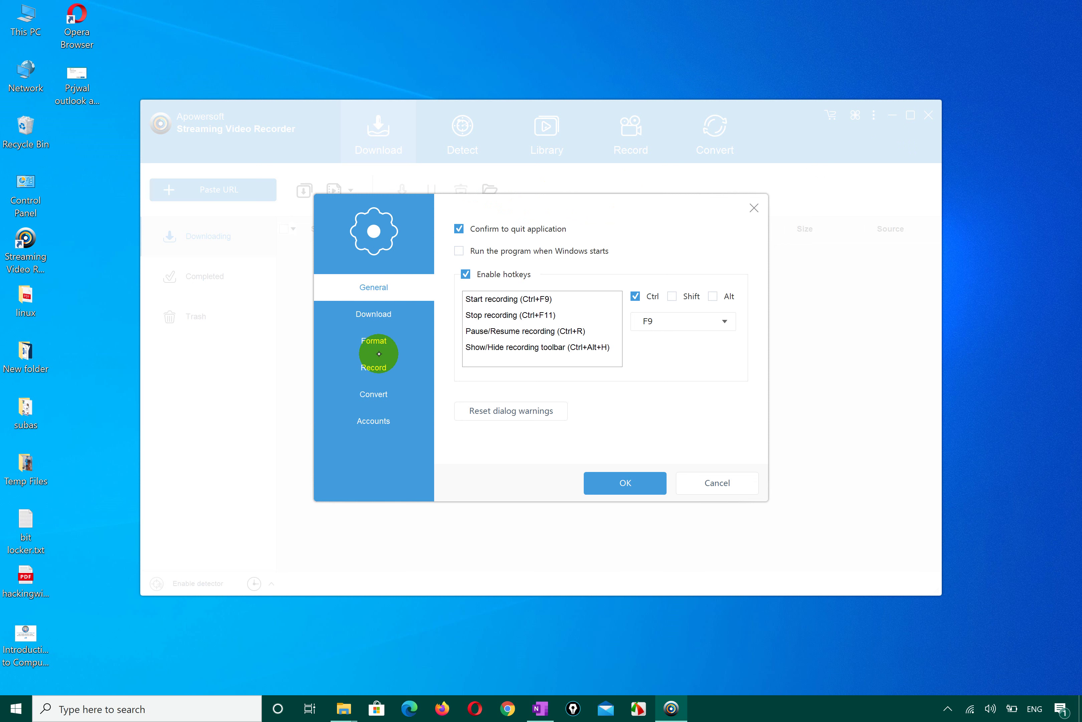
pyautogui.click(380, 347)
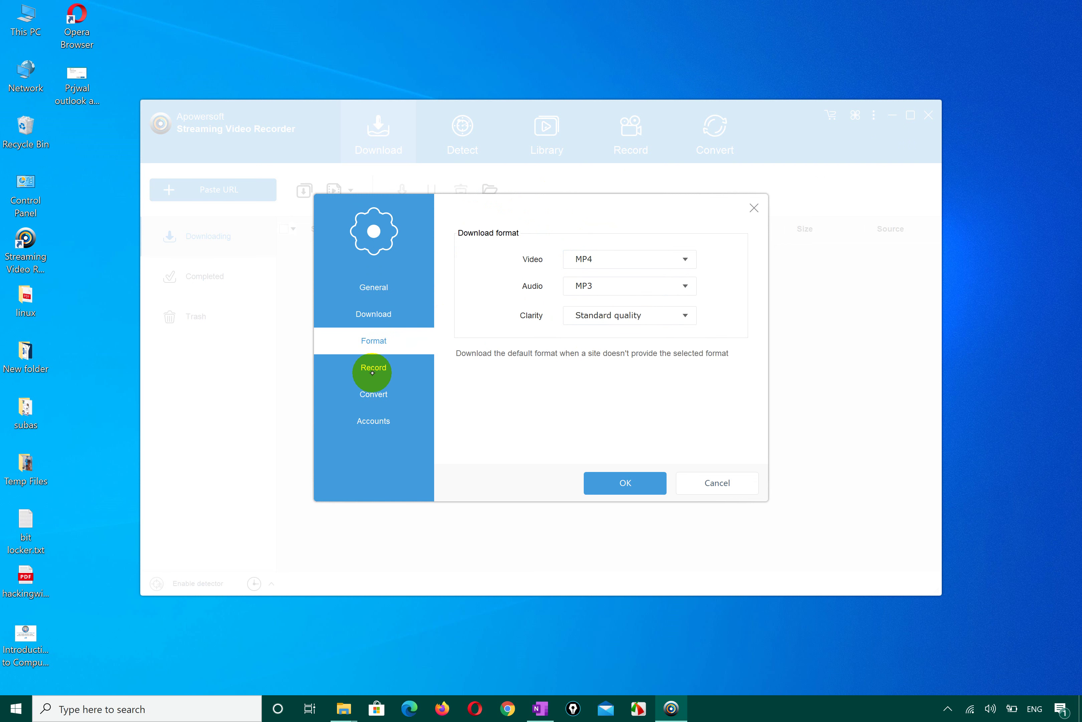
pyautogui.click(391, 365)
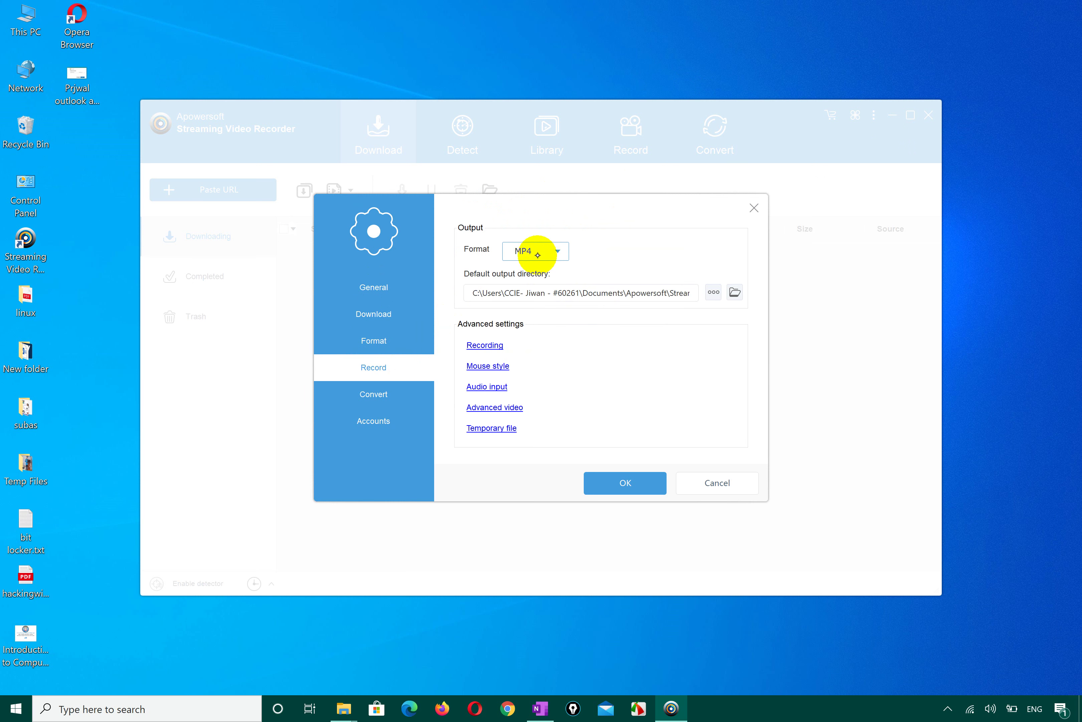
# Look over the advanced Recording options and the Audio input settings, including the audio quality, and accept each dialog.
pyautogui.click(485, 345)
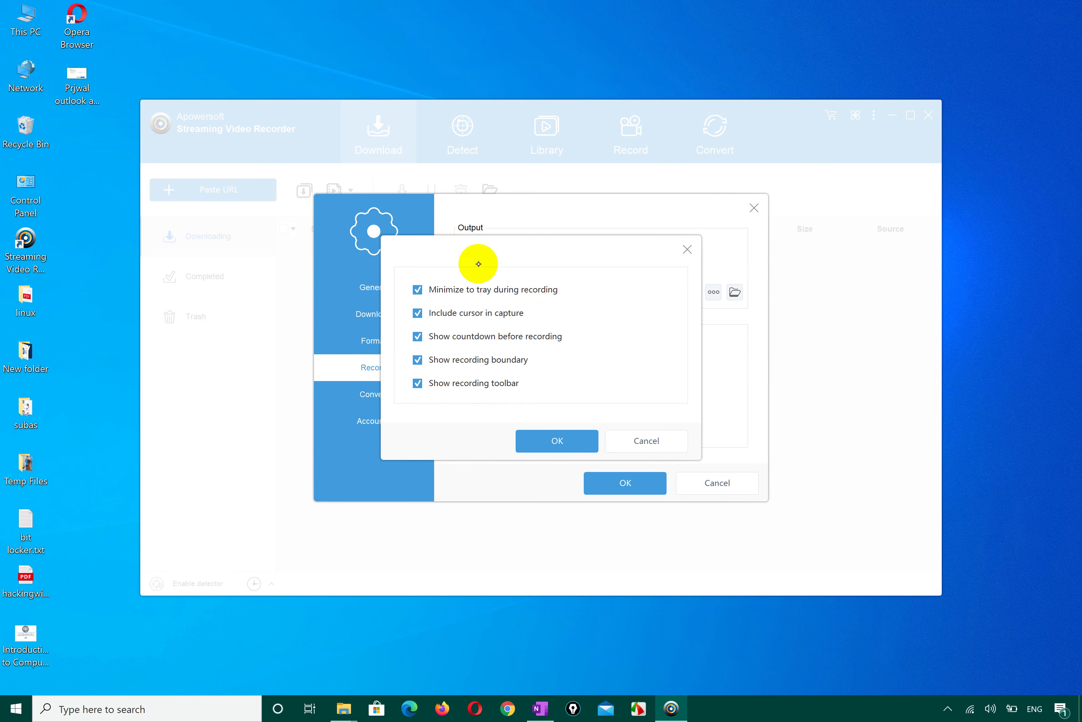
pyautogui.click(577, 450)
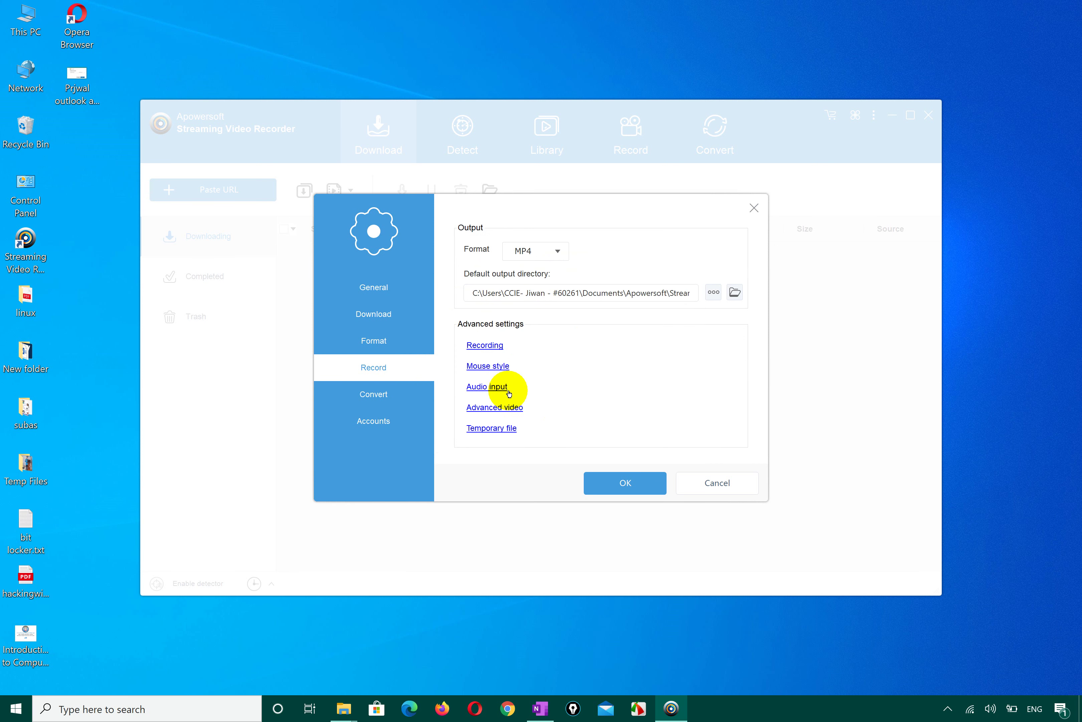
pyautogui.click(484, 386)
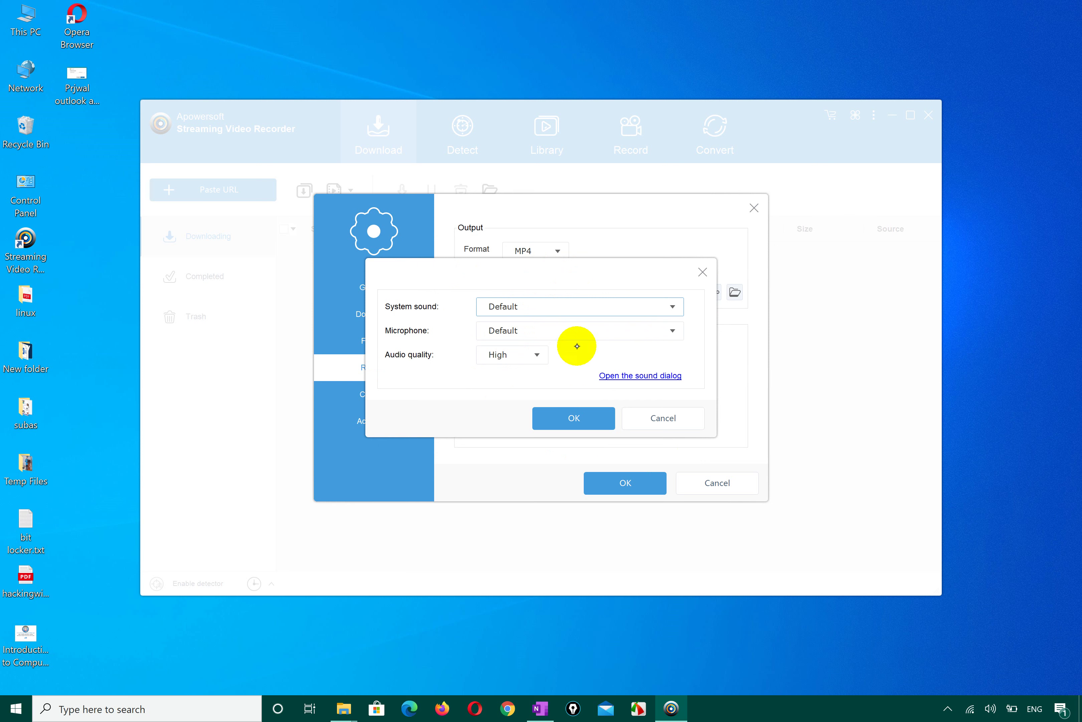
pyautogui.click(577, 422)
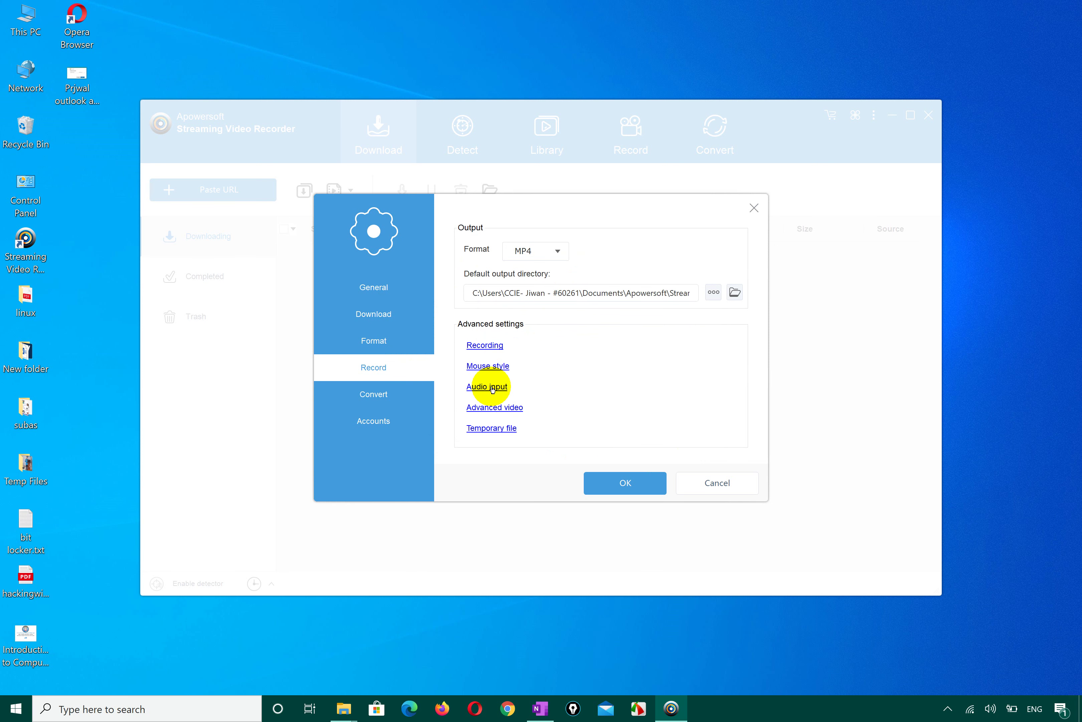
pyautogui.click(478, 388)
pyautogui.click(495, 363)
pyautogui.click(498, 366)
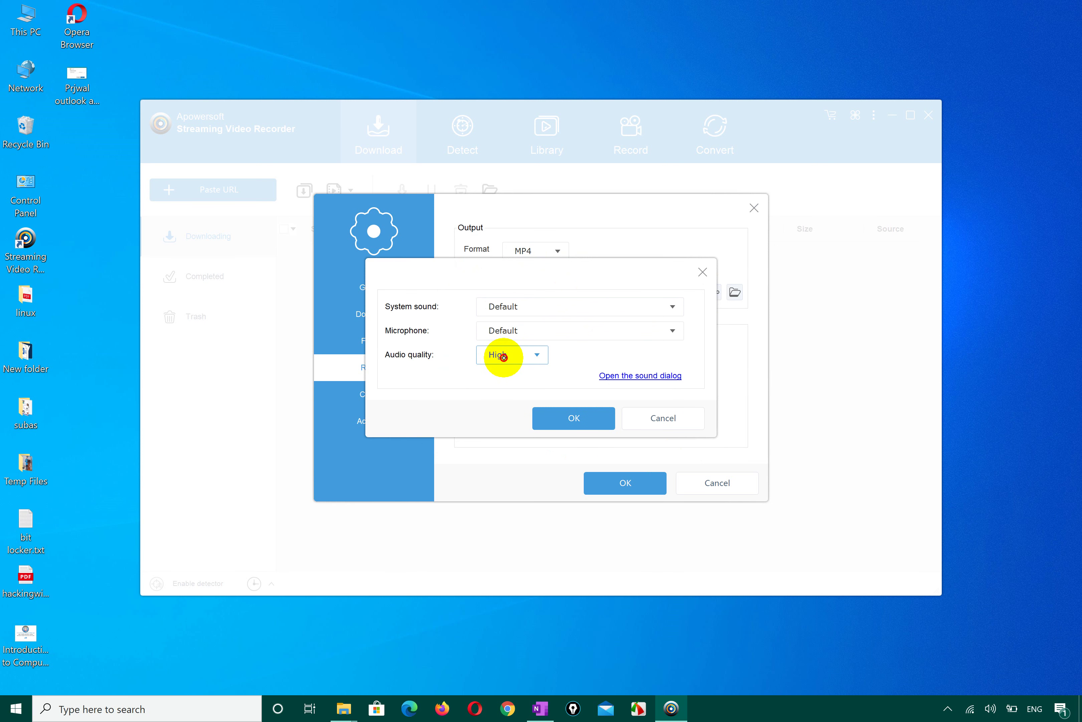
pyautogui.click(560, 421)
# Look over the Advanced video settings and the available recording modes, and accept the dialog.
pyautogui.click(494, 407)
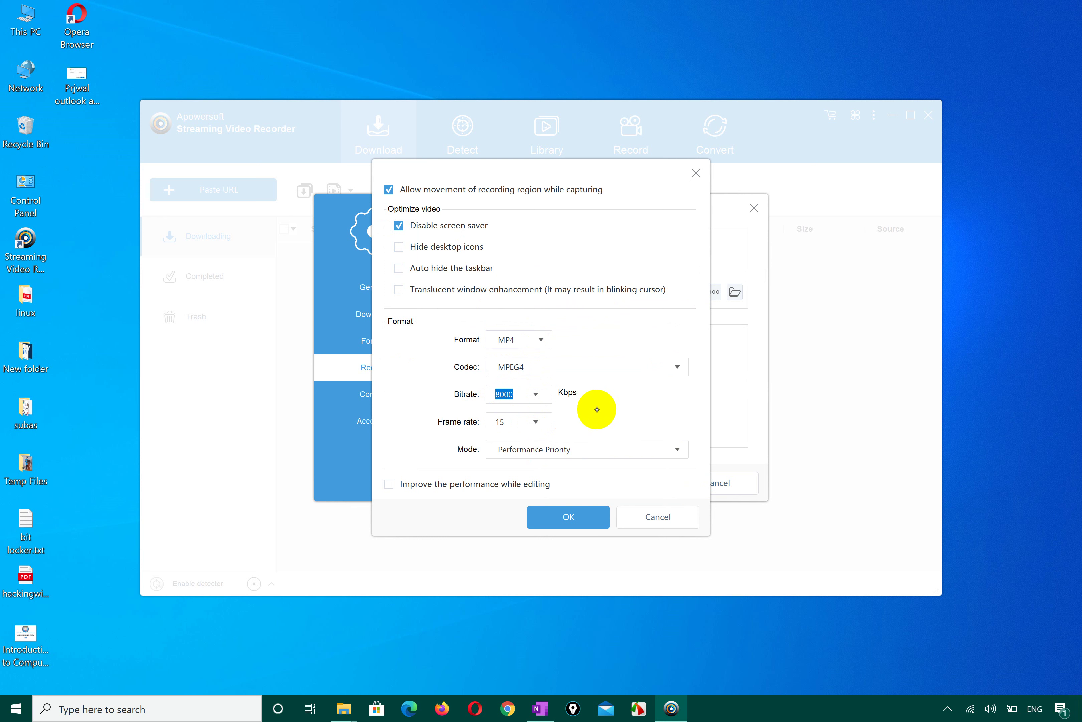
pyautogui.click(577, 450)
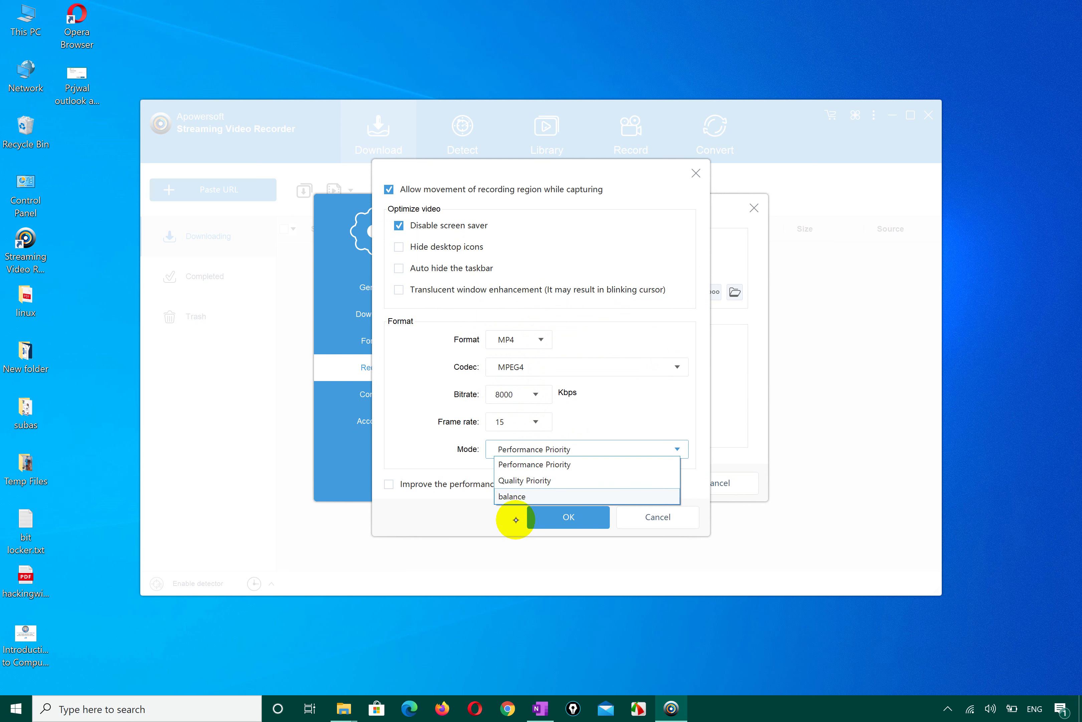
pyautogui.click(508, 507)
pyautogui.click(563, 516)
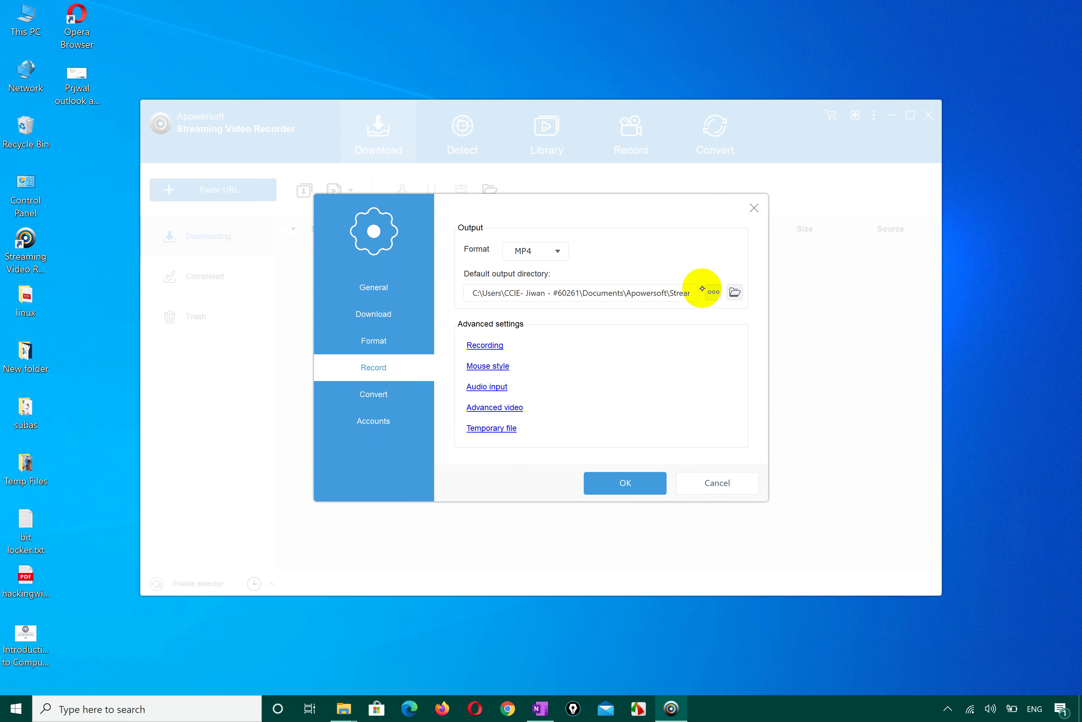
# Inspect the default recording output folder and the folder chooser for changing it, and save the settings.
pyautogui.click(735, 292)
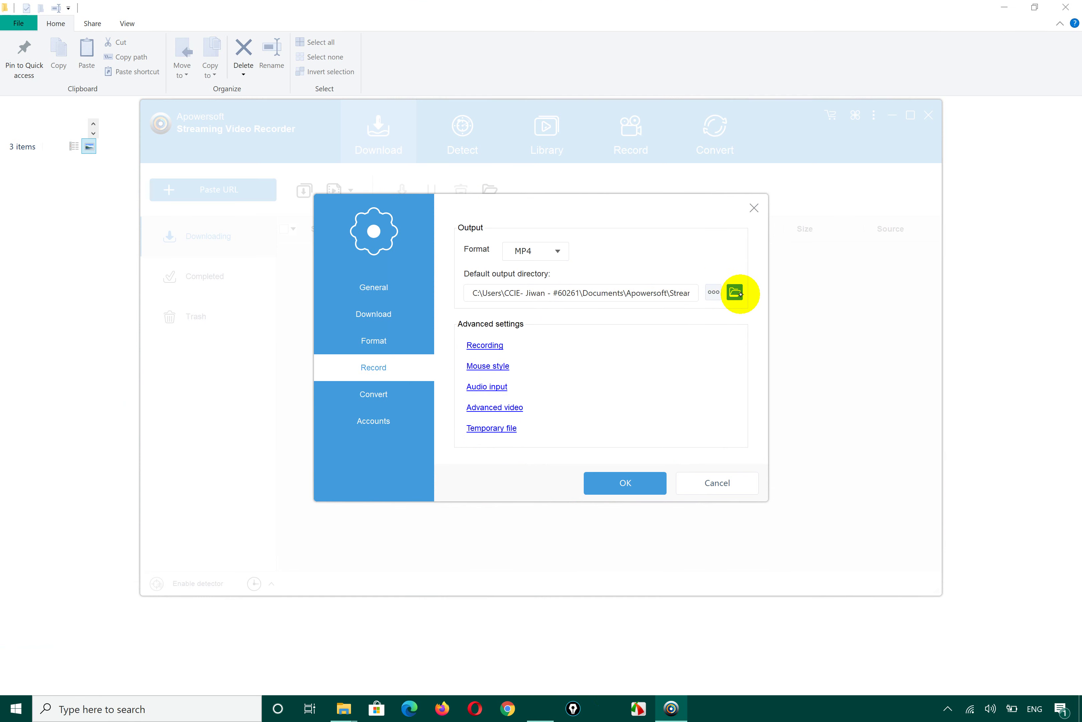
pyautogui.click(1071, 8)
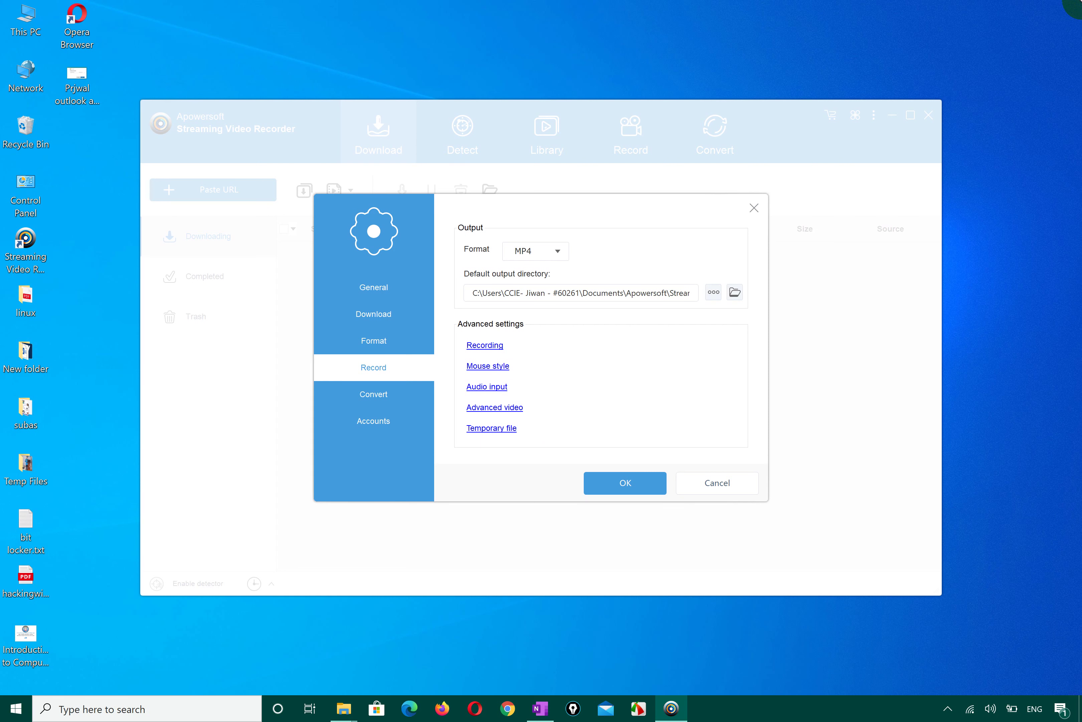
pyautogui.click(714, 293)
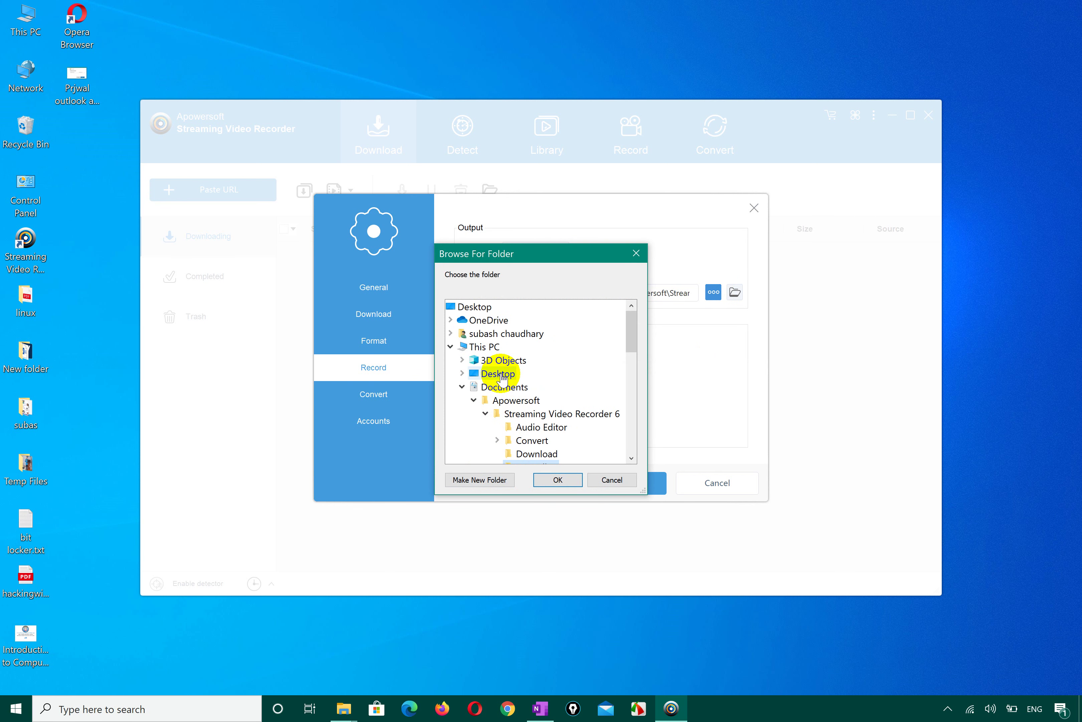
pyautogui.click(636, 253)
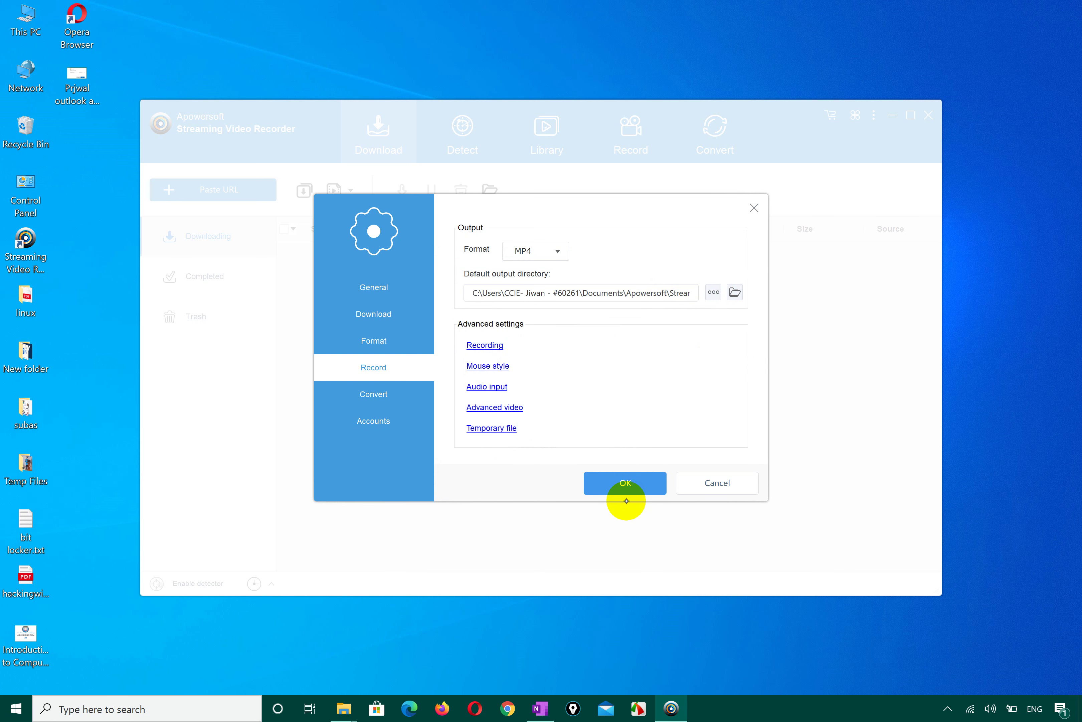
pyautogui.click(638, 481)
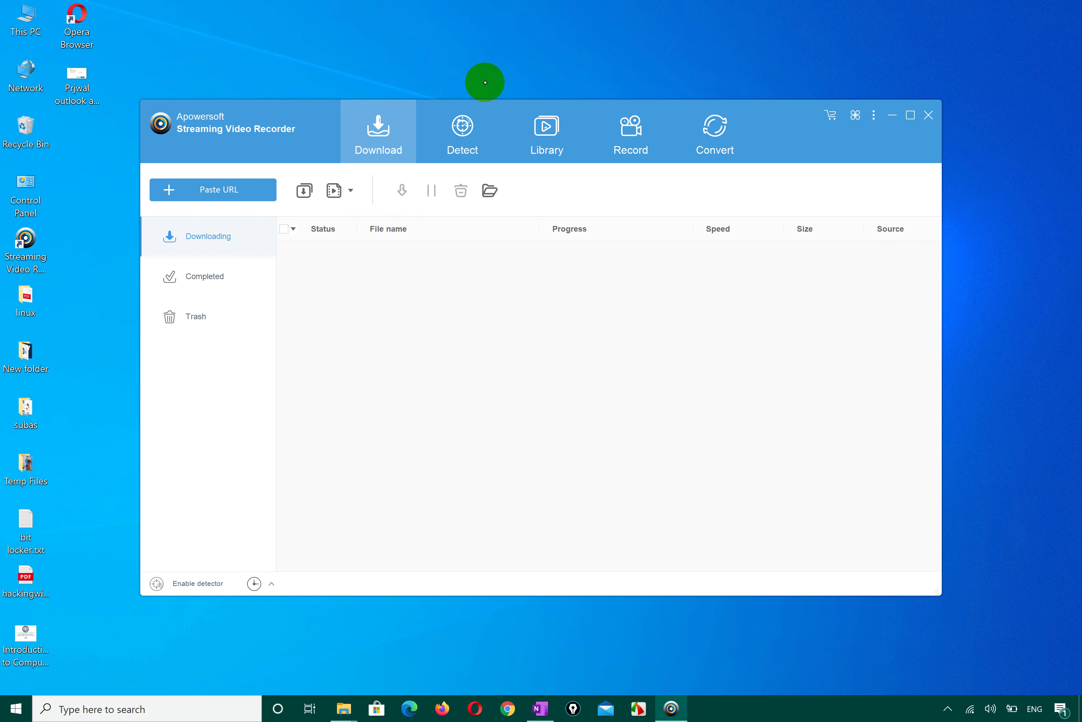
# Look over the Detect page, the Library's Recommend and Search sections, and the Record page.
pyautogui.click(463, 137)
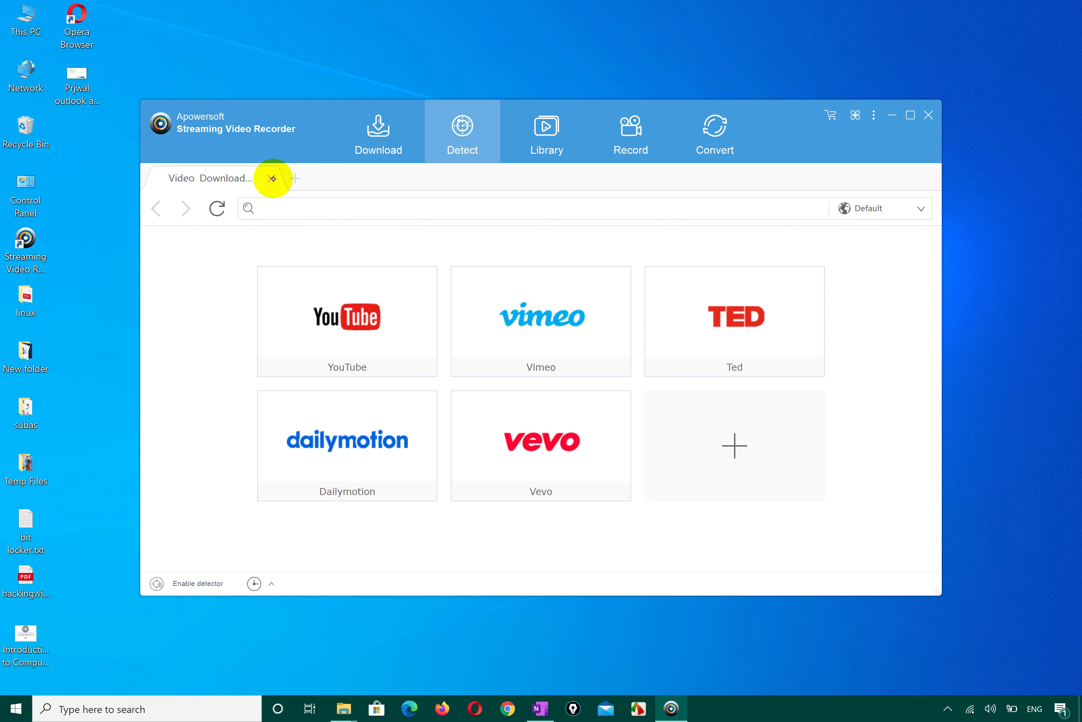
pyautogui.click(541, 130)
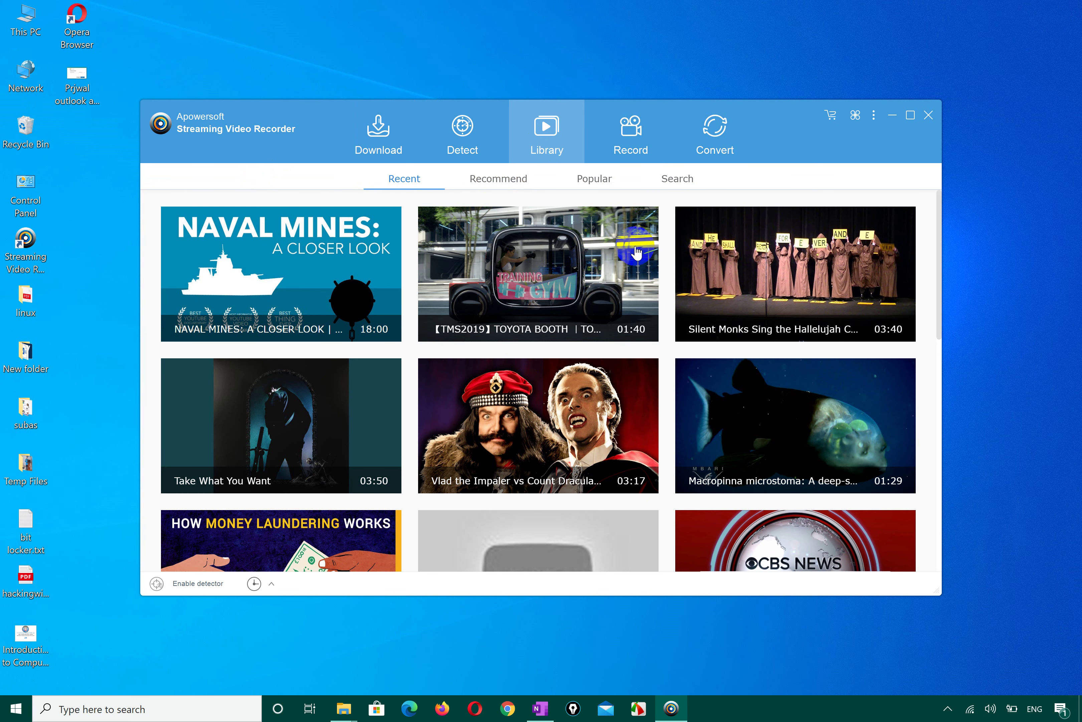
pyautogui.click(510, 179)
pyautogui.click(679, 177)
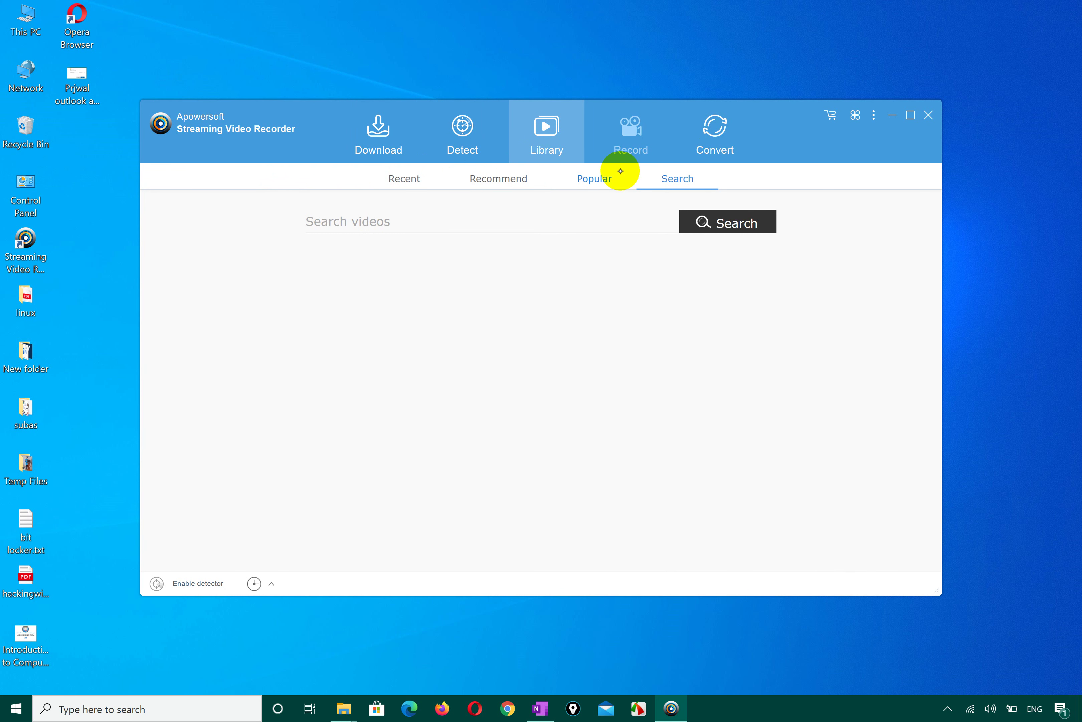
pyautogui.click(636, 143)
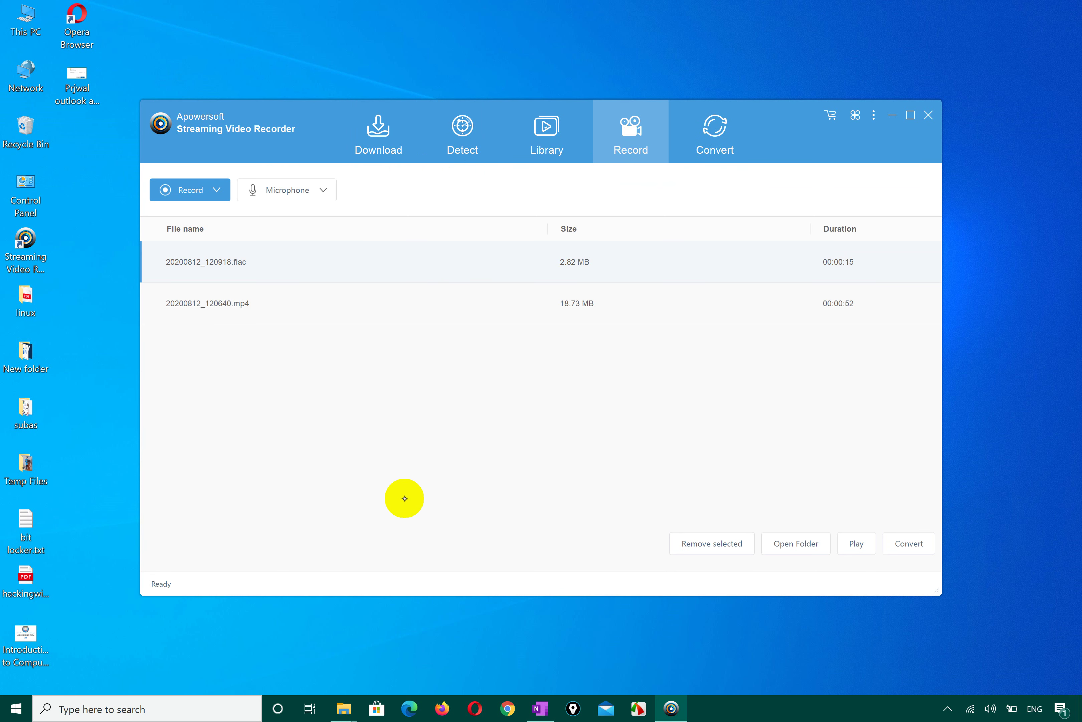
# Select a custom recording region of about 2430 x 1460, view the region size presets, and cancel the selection.
pyautogui.click(214, 189)
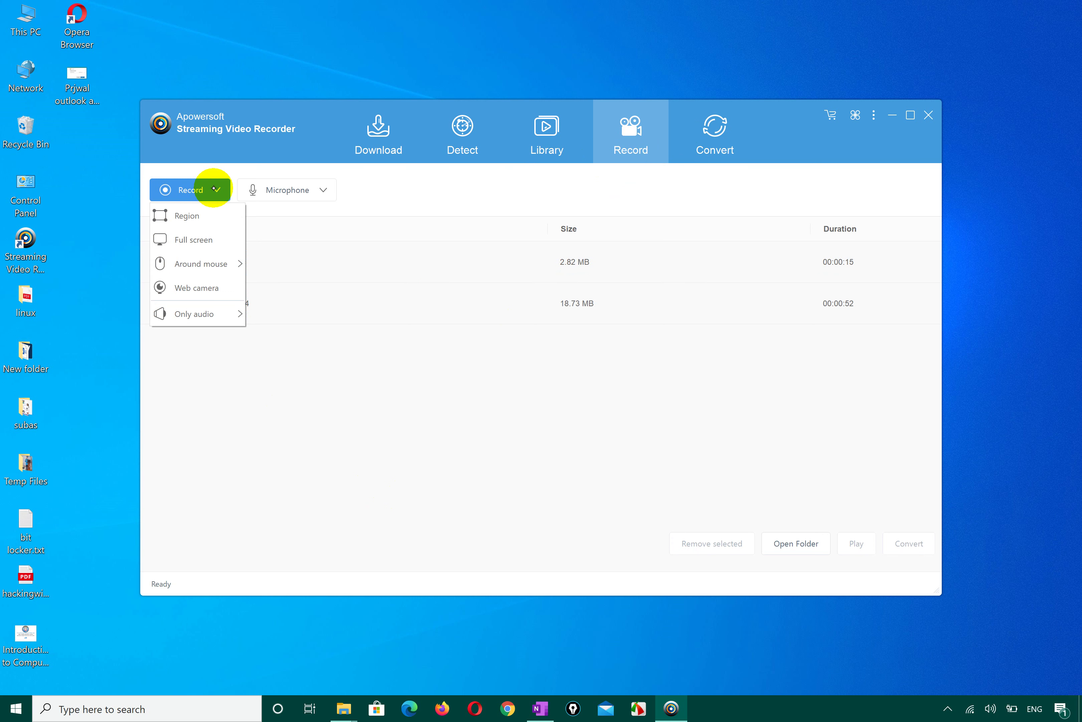
pyautogui.click(202, 218)
pyautogui.moveTo(181, 93); pyautogui.dragTo(902, 557)
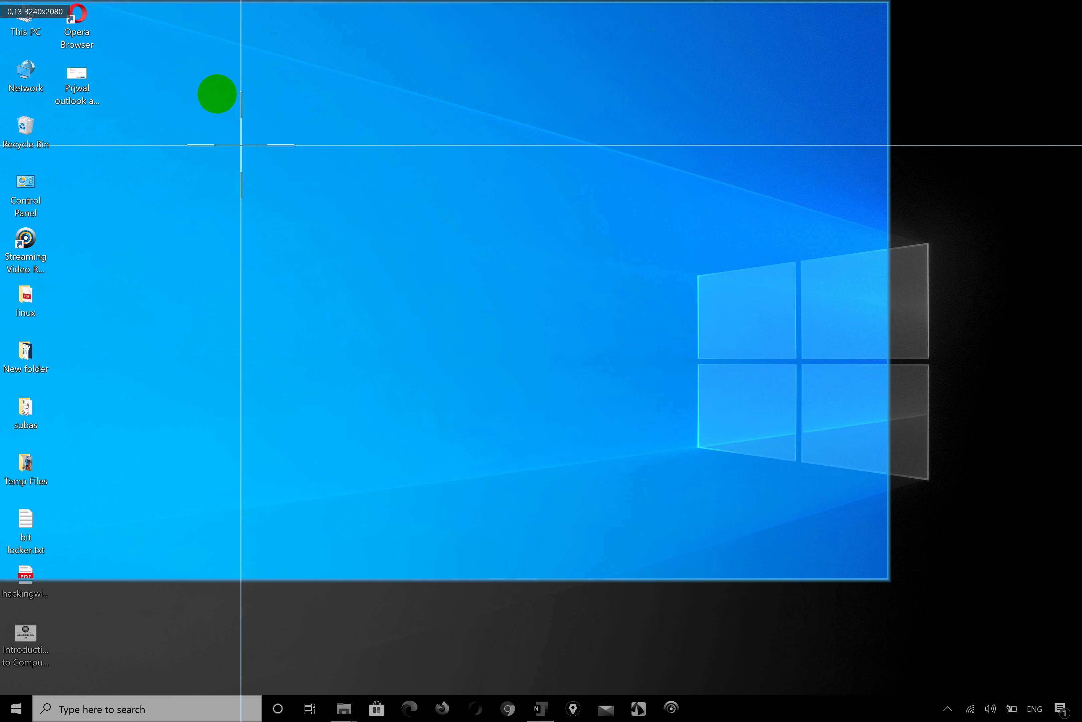
pyautogui.moveTo(148, 90); pyautogui.dragTo(962, 577)
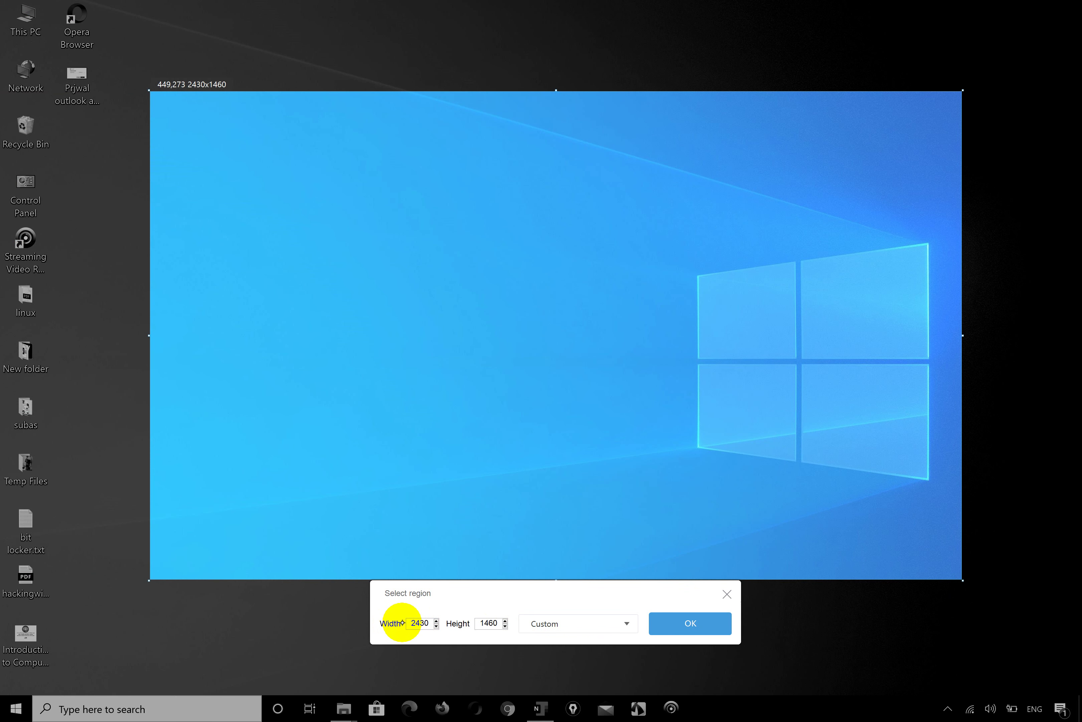
pyautogui.click(565, 623)
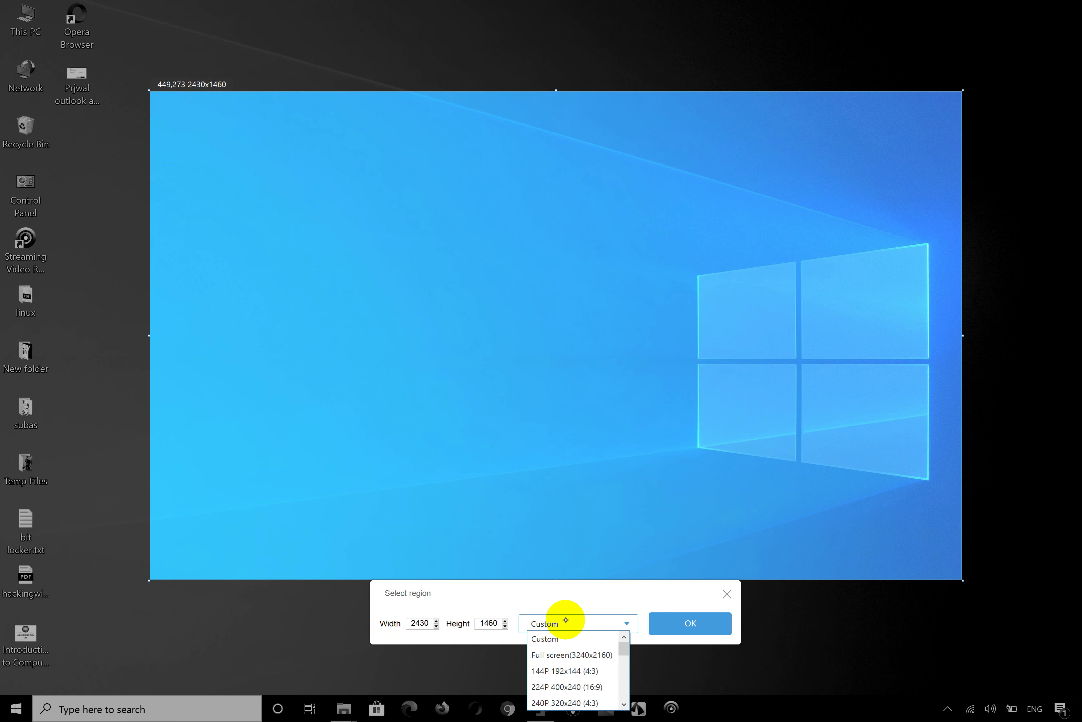
pyautogui.click(568, 592)
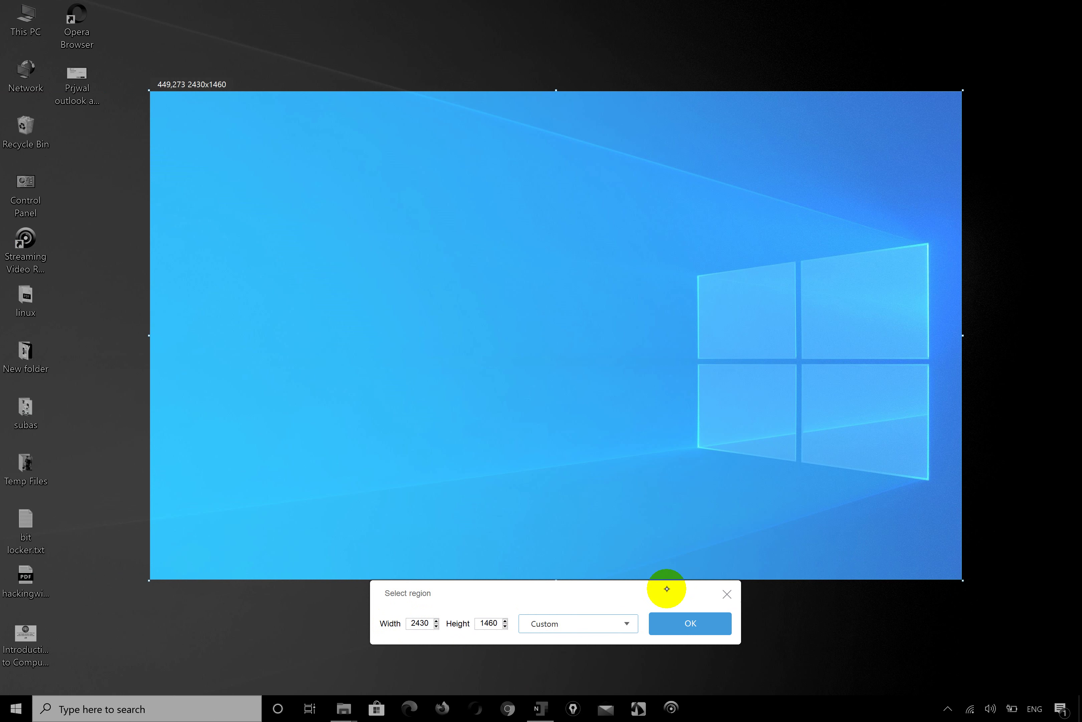
pyautogui.click(727, 594)
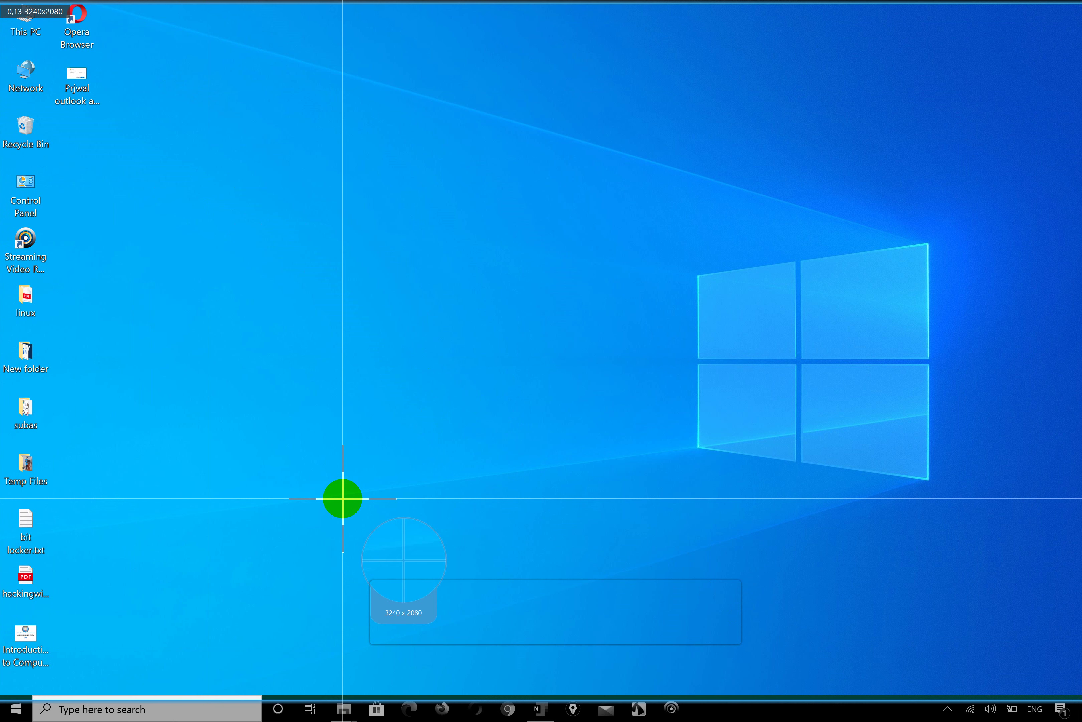
pyautogui.rightClick(730, 607)
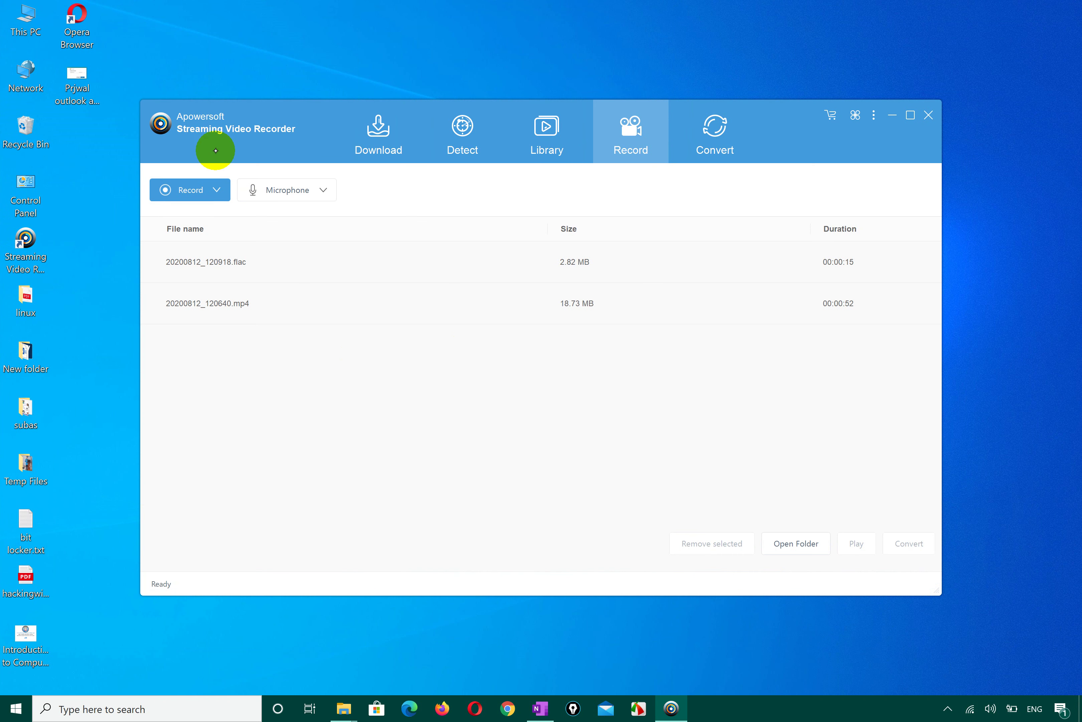
# Start a full-screen recording and move the recording toolbar just above the taskbar's notification area.
pyautogui.click(215, 190)
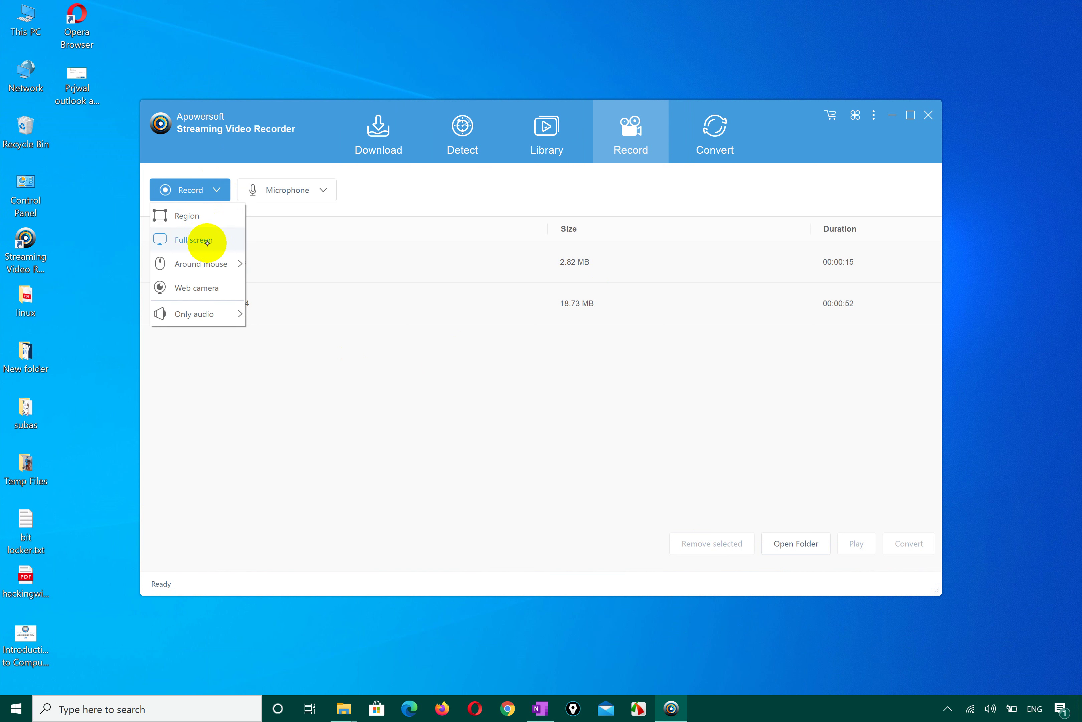
pyautogui.moveTo(237, 313)
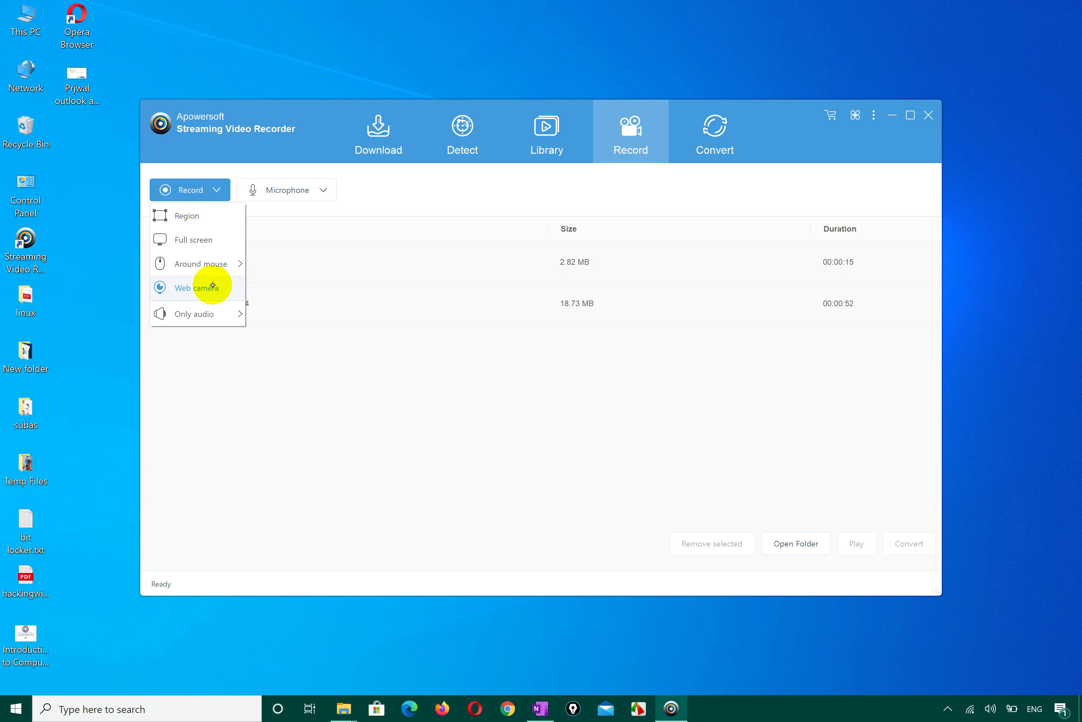
pyautogui.moveTo(225, 261)
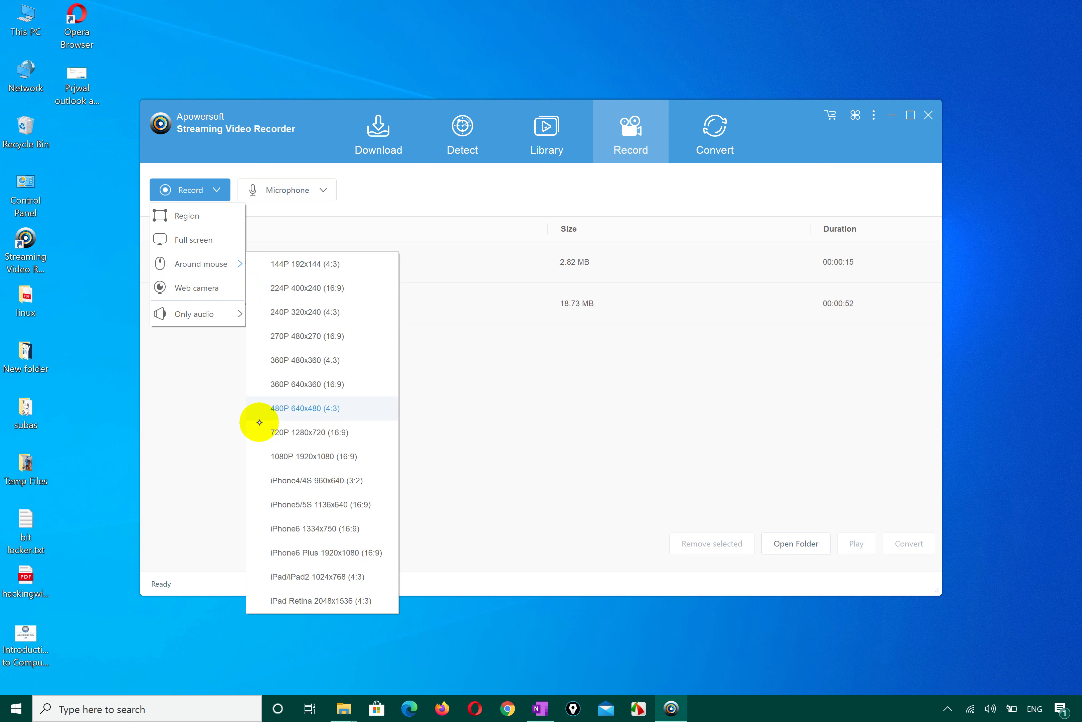
pyautogui.click(204, 238)
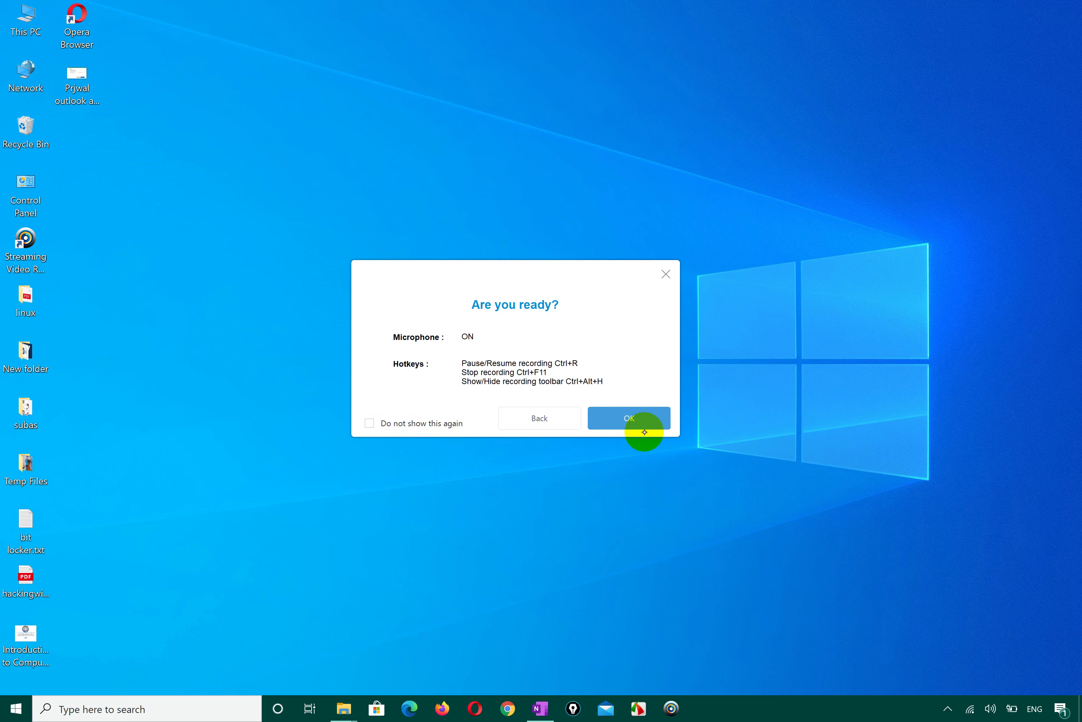
pyautogui.click(634, 417)
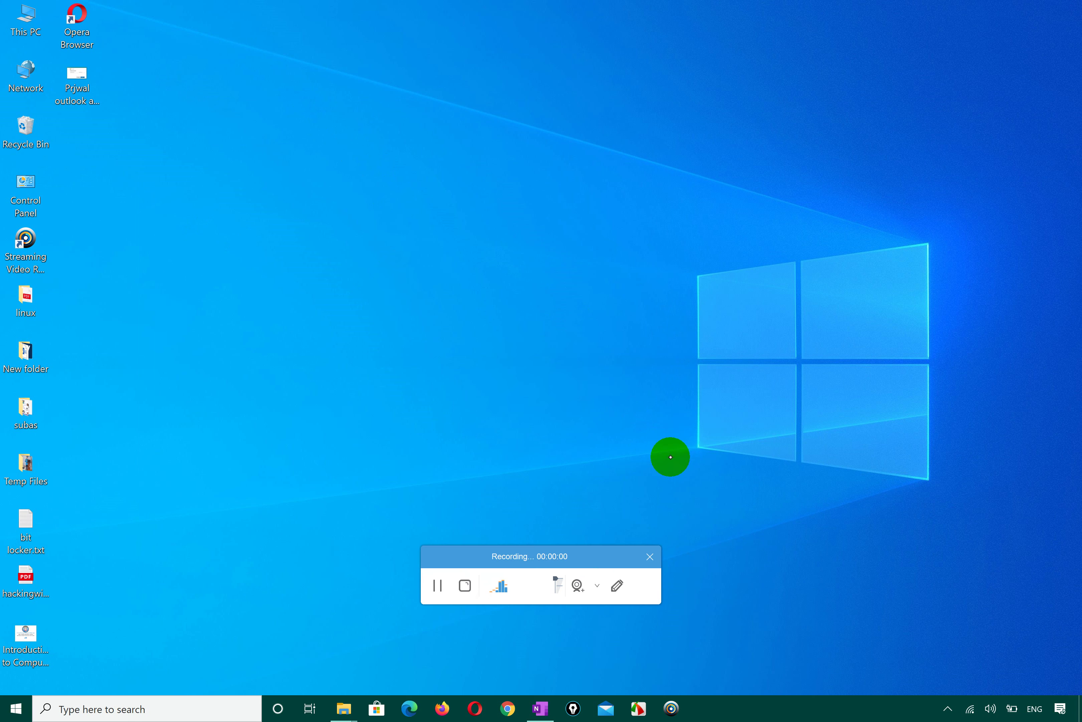
pyautogui.moveTo(491, 554); pyautogui.dragTo(884, 644)
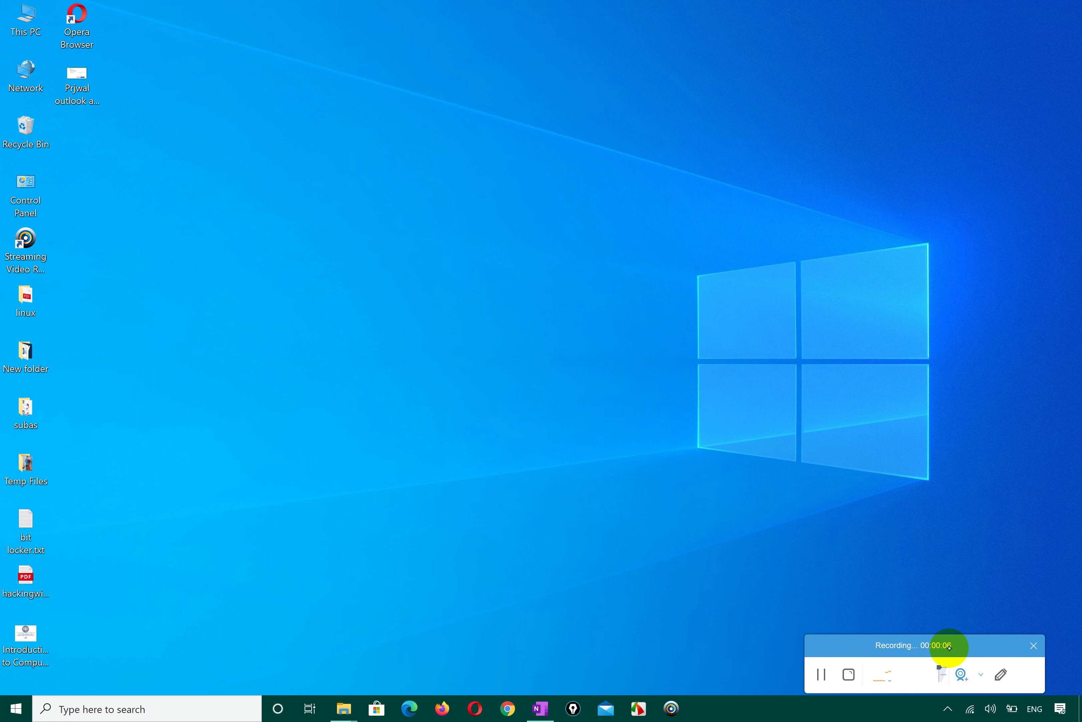
# Turn on the web camera for the running recording and choose Microsoft Camera Front as its source.
pyautogui.click(982, 674)
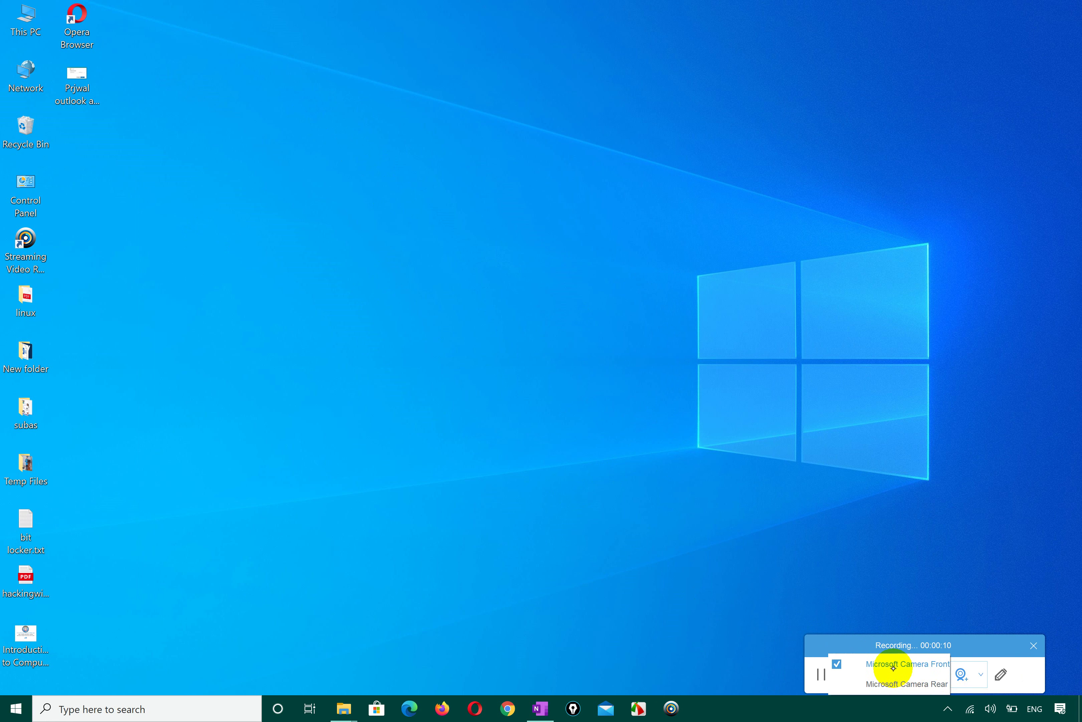
pyautogui.click(953, 641)
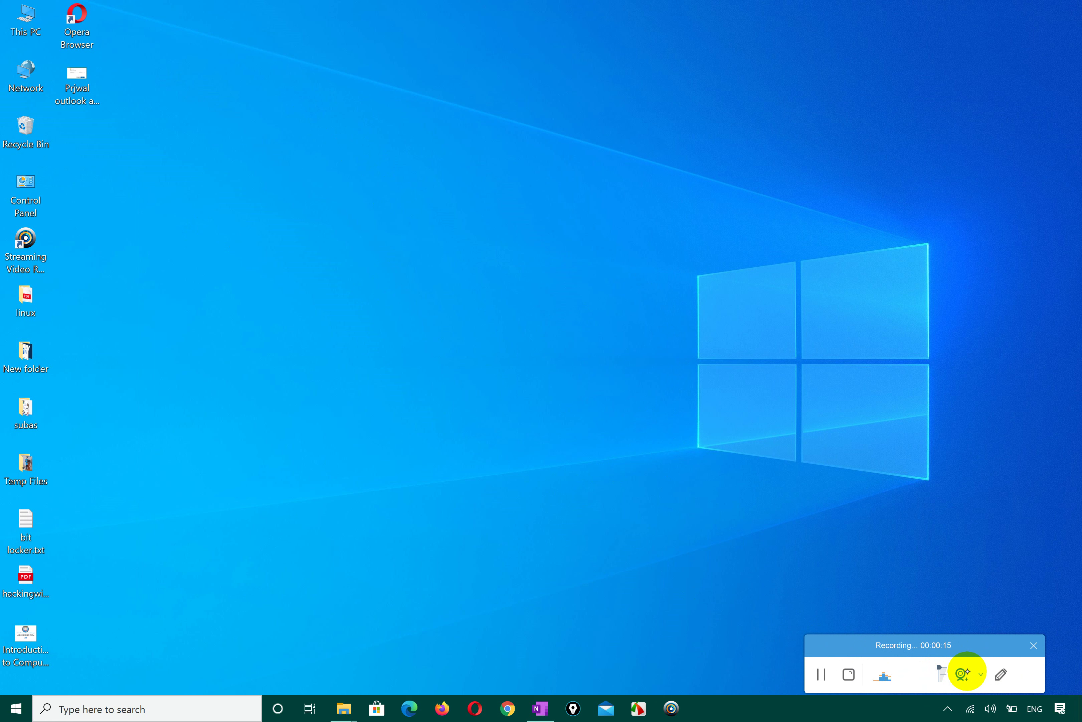
pyautogui.click(962, 673)
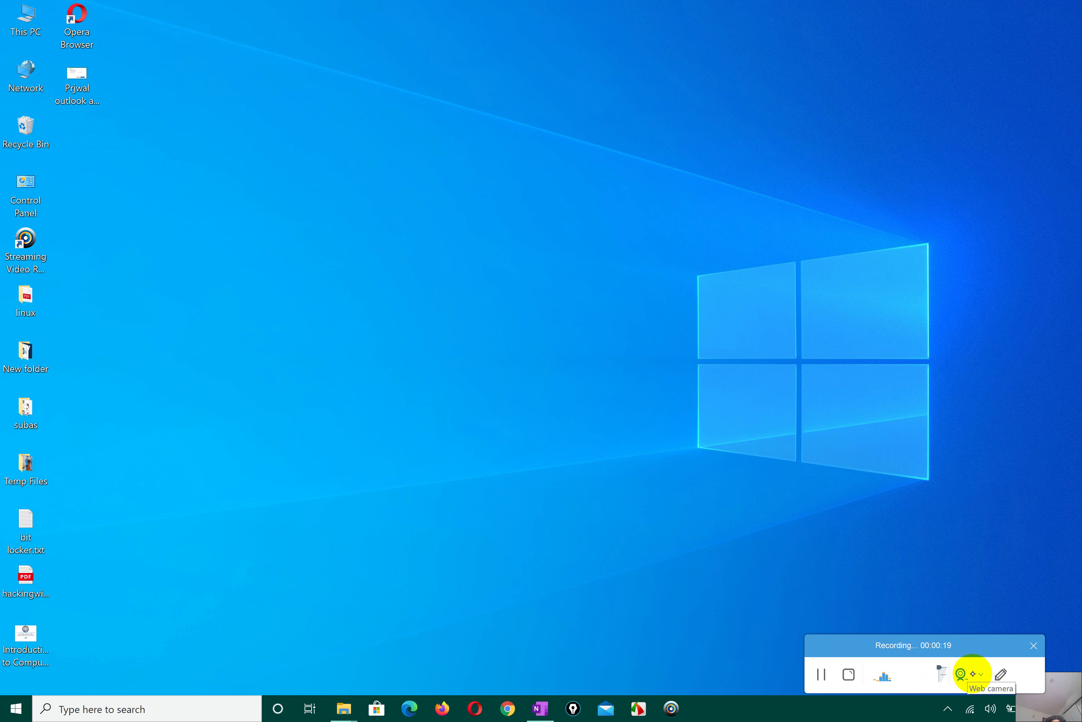
pyautogui.click(974, 674)
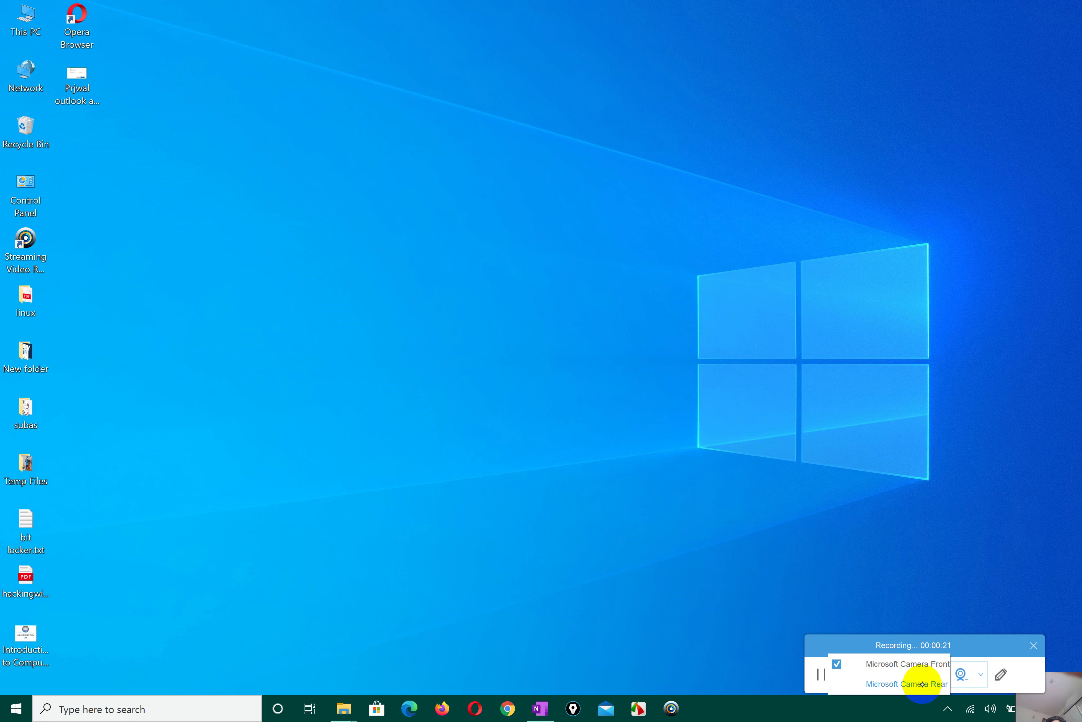
pyautogui.click(920, 663)
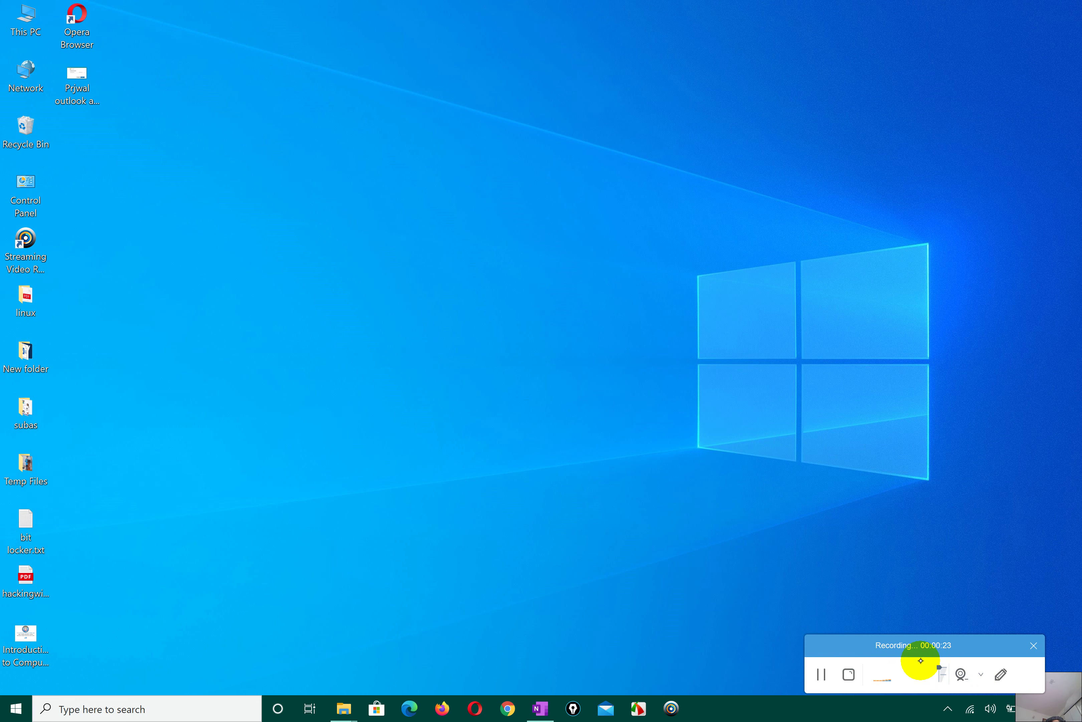
# Turn the web camera off and on again twice, viewing its list of camera sources in between.
pyautogui.click(965, 675)
pyautogui.click(982, 673)
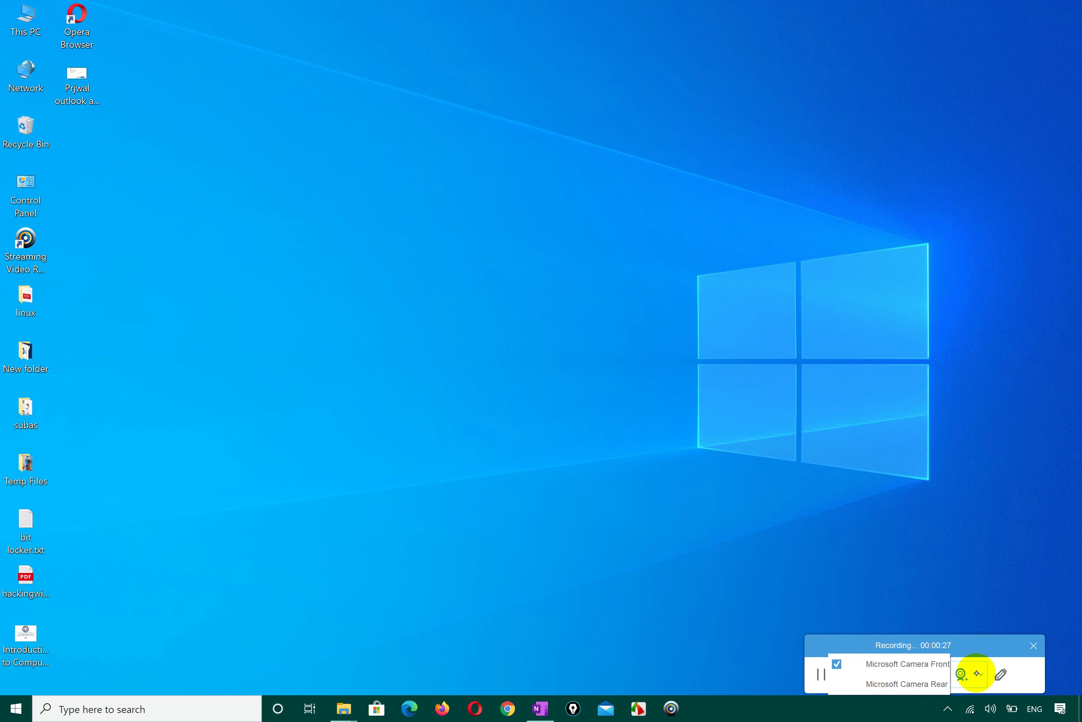
pyautogui.click(966, 650)
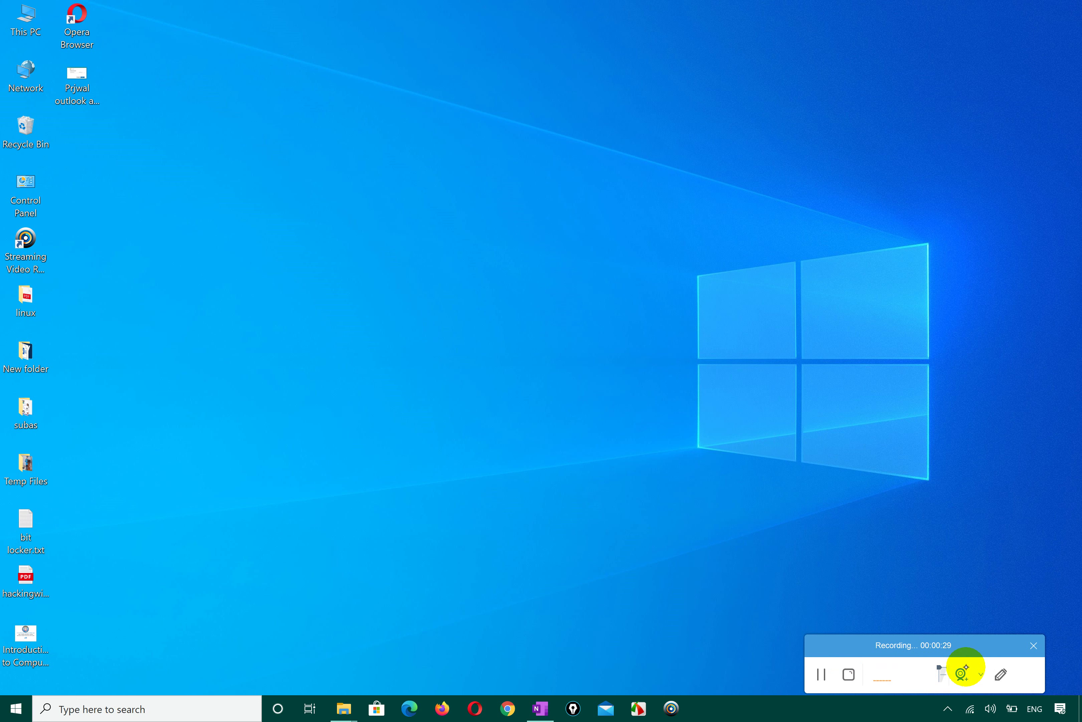
pyautogui.click(963, 675)
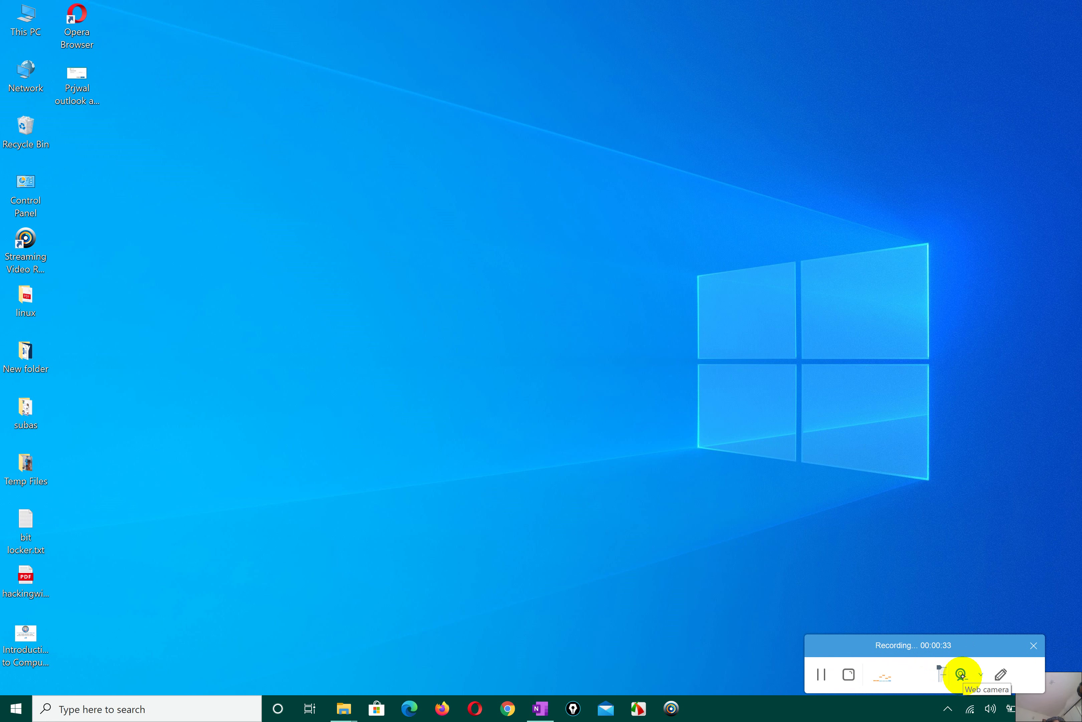
pyautogui.click(980, 672)
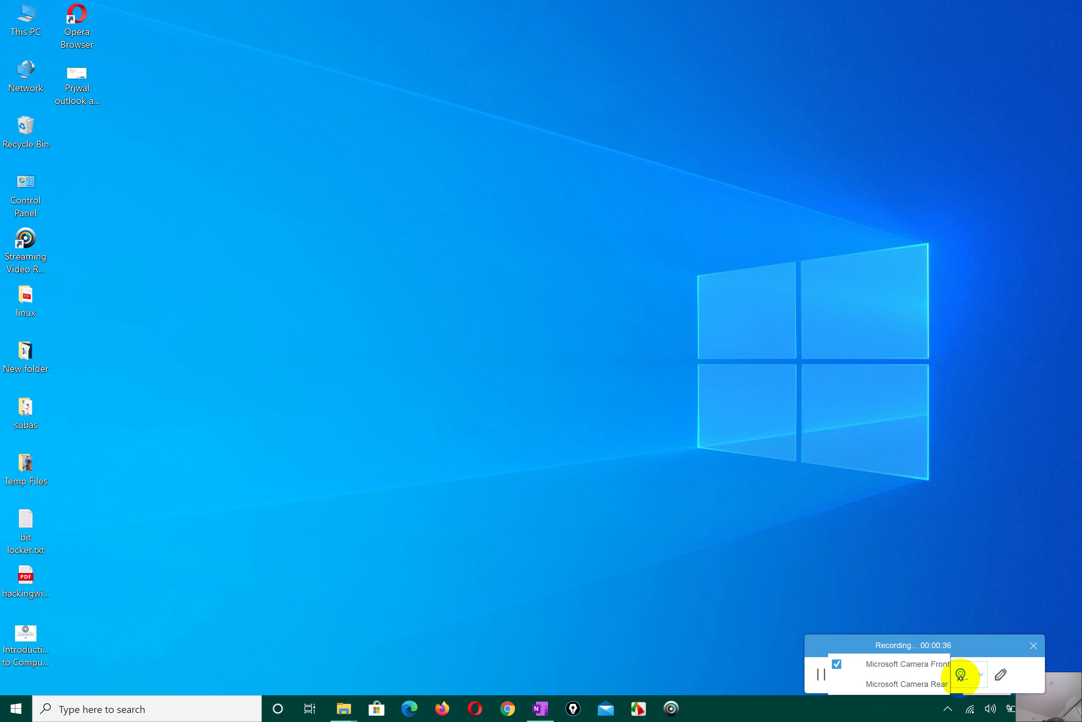
pyautogui.click(961, 675)
pyautogui.click(981, 674)
pyautogui.click(963, 674)
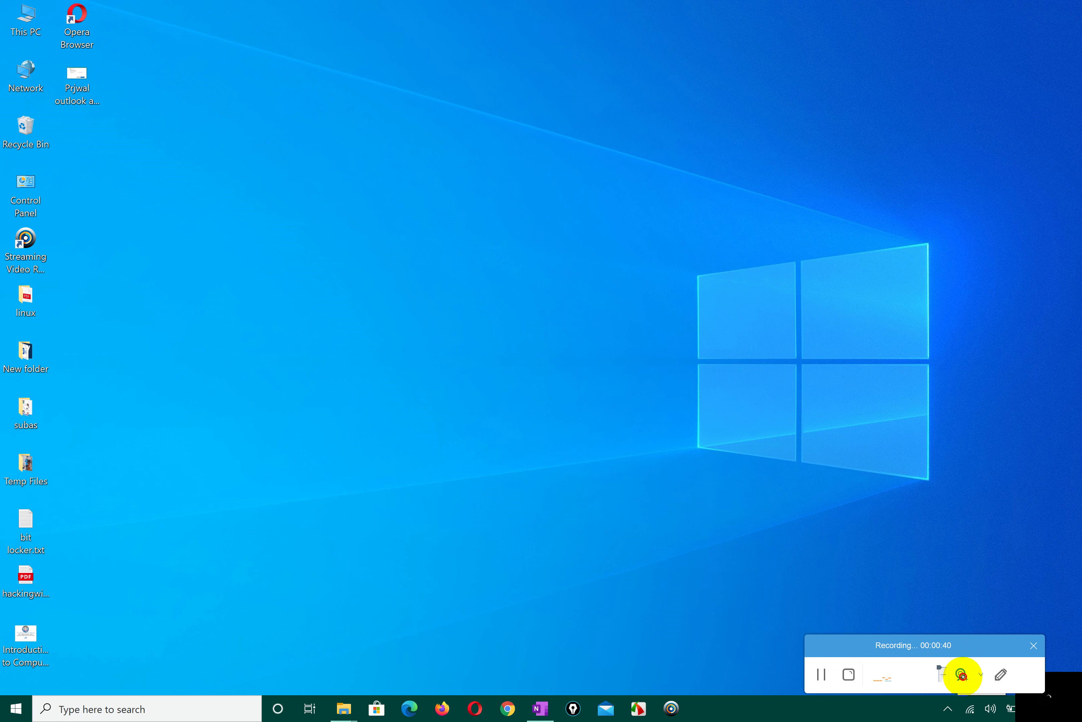
# Turn the web camera off and choose Microsoft Camera Rear as its source for the running recording.
pyautogui.click(963, 674)
pyautogui.click(981, 675)
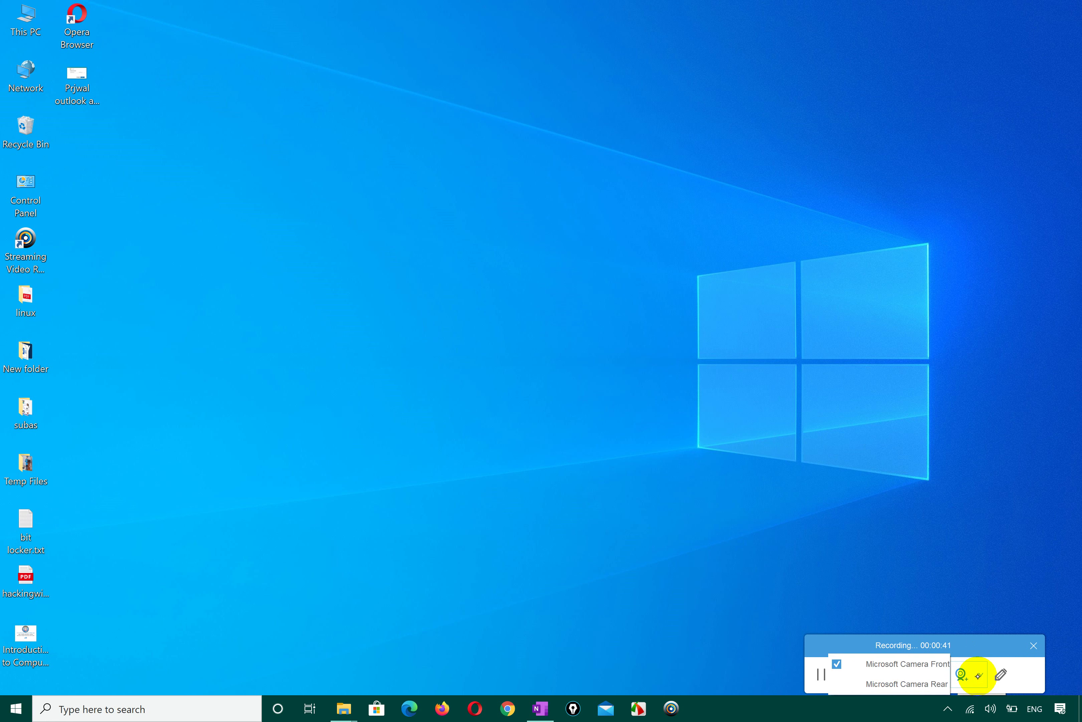
pyautogui.click(920, 684)
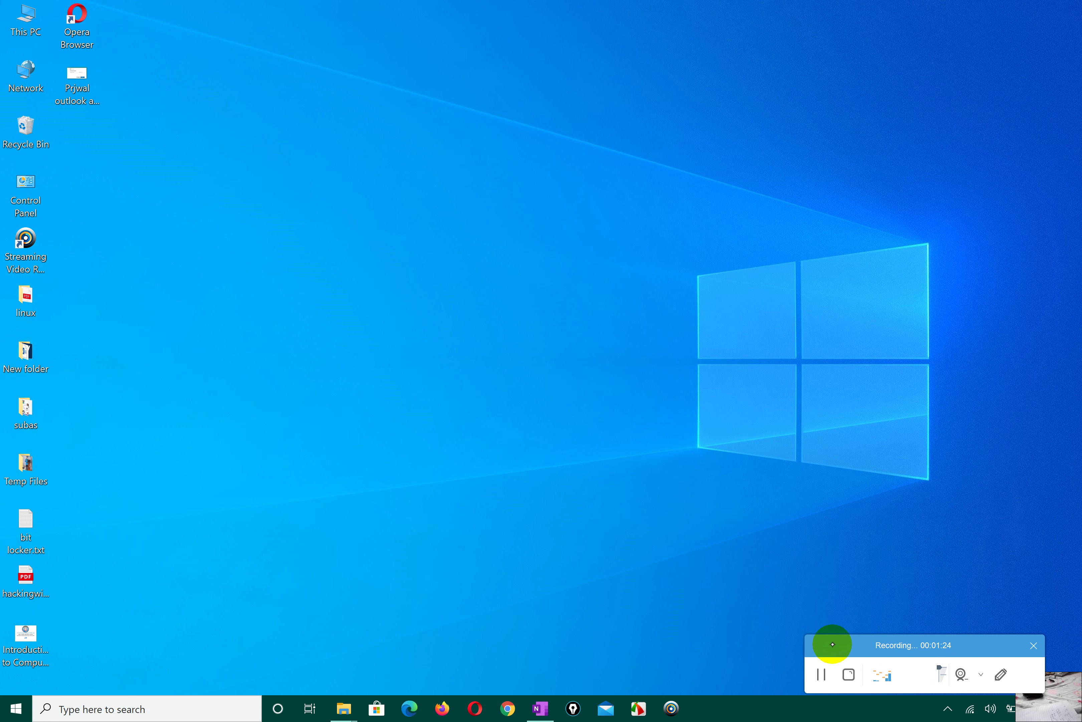
# Move the recording toolbar slightly higher above the taskbar and turn off the web camera.
pyautogui.moveTo(833, 644); pyautogui.dragTo(834, 630)
pyautogui.click(963, 658)
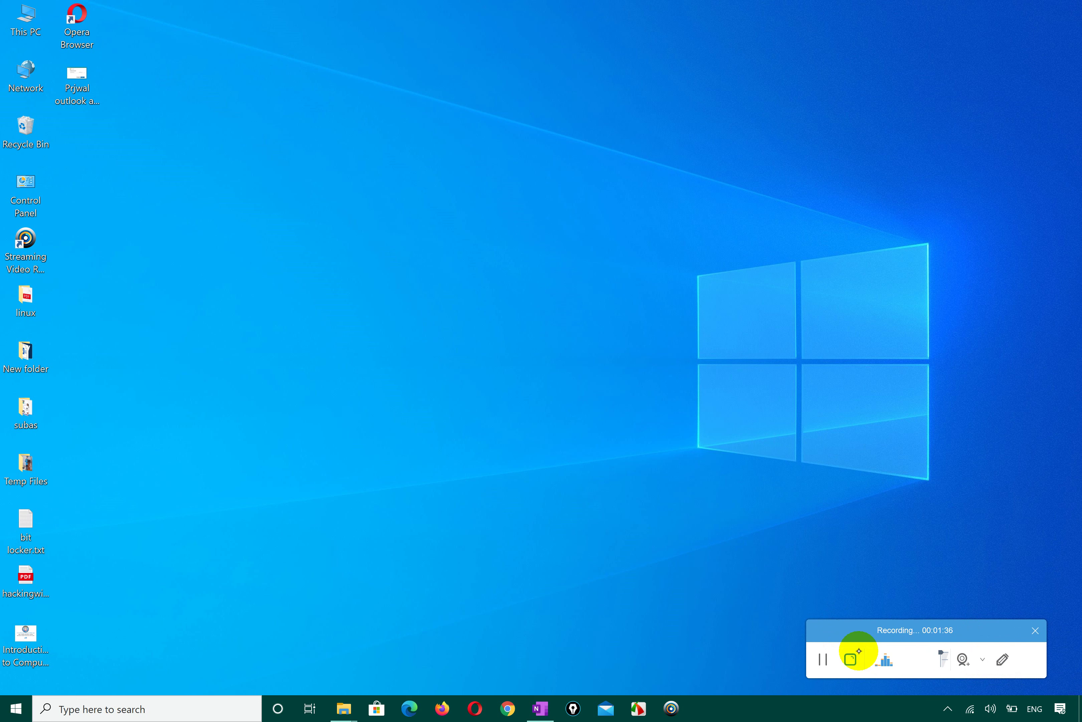
# Pause the full-screen recording and resume it.
pyautogui.click(823, 659)
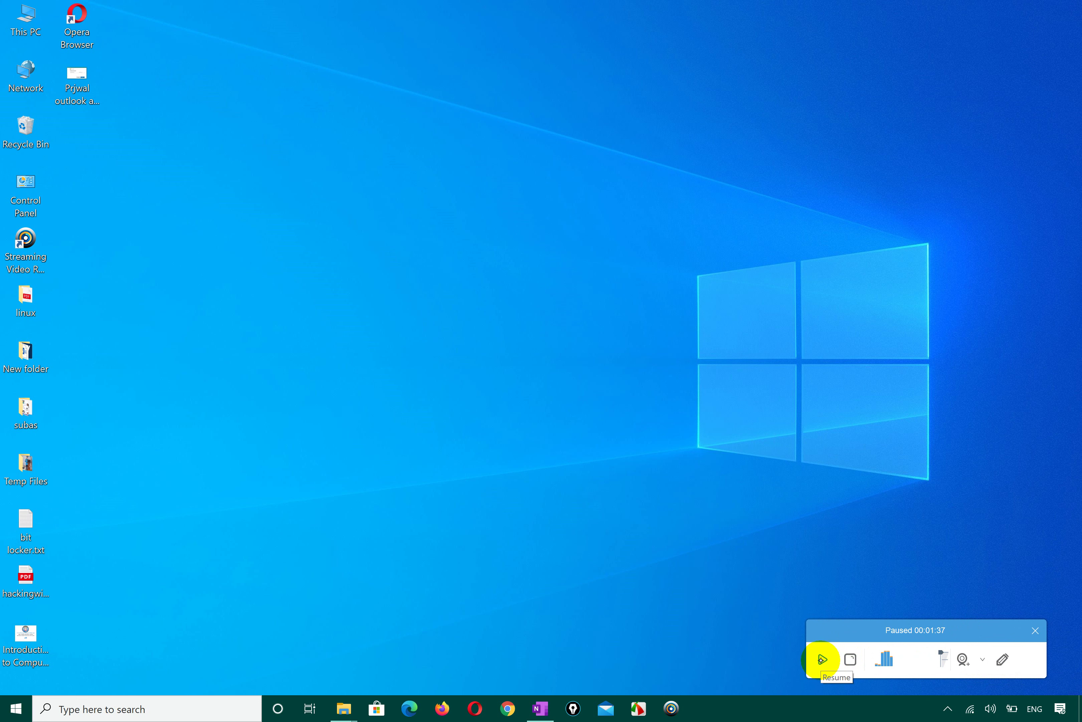
pyautogui.click(821, 659)
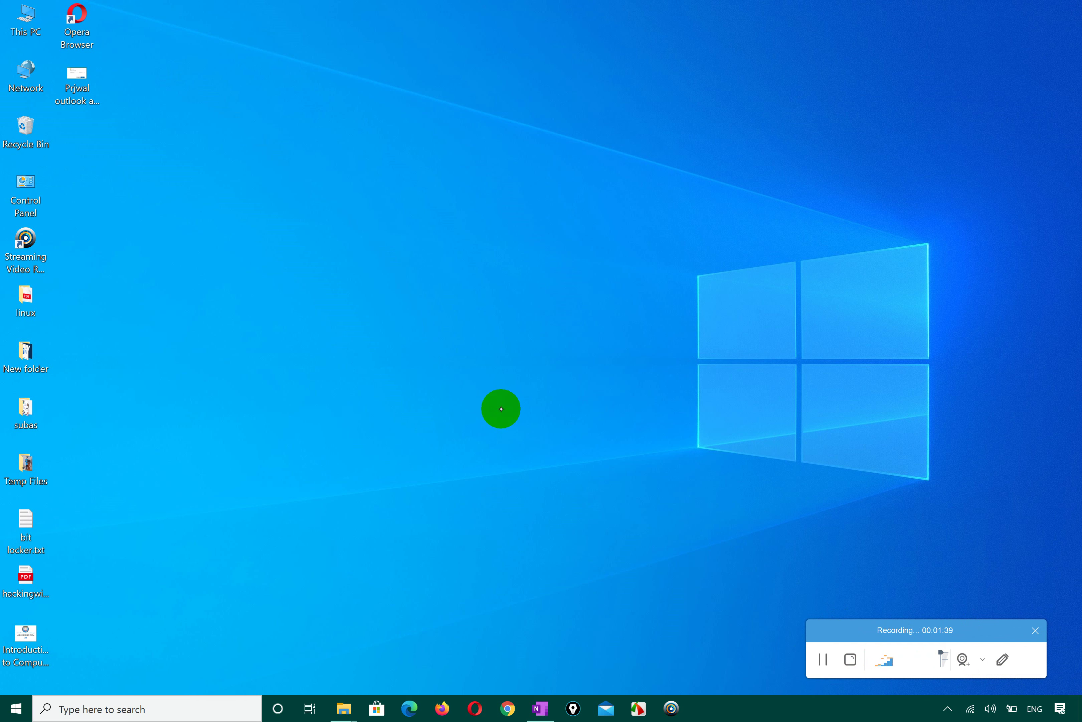
# Switch to OneNote to show the Brave browser course page in the recording, and minimize its window.
pyautogui.click(541, 708)
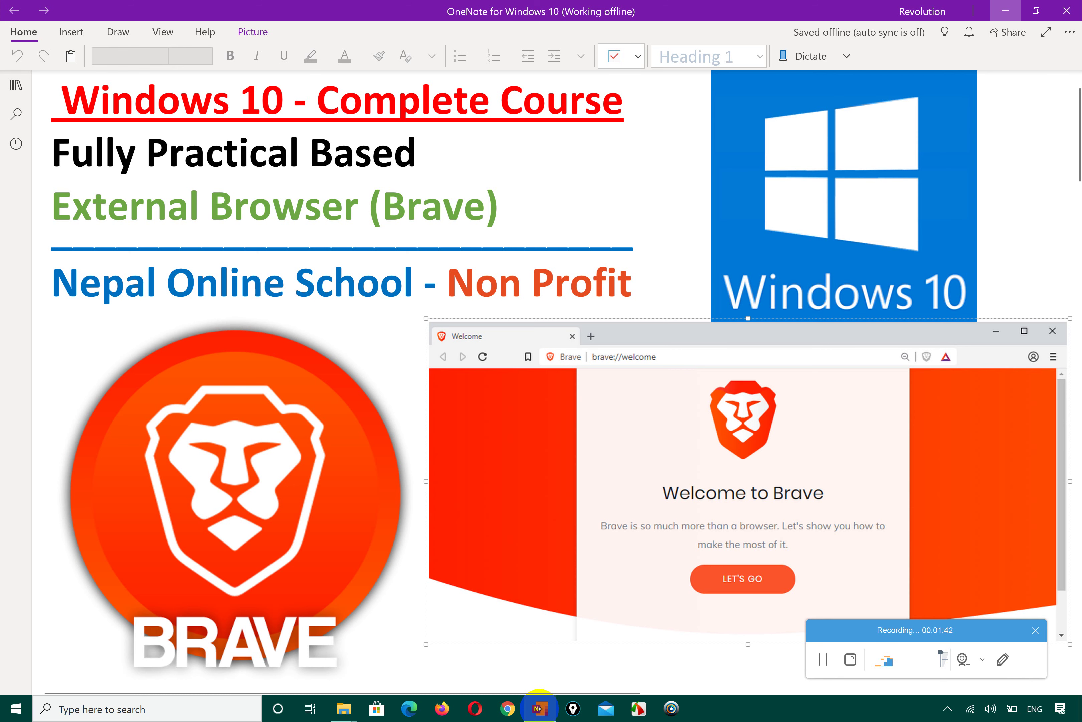
pyautogui.moveTo(370, 446)
pyautogui.mouseDown()
pyautogui.moveTo(422, 419)
pyautogui.moveTo(470, 298)
pyautogui.moveTo(573, 233)
pyautogui.moveTo(688, 195)
pyautogui.moveTo(577, 186)
pyautogui.moveTo(552, 316)
pyautogui.mouseUp()
pyautogui.press('Escape')
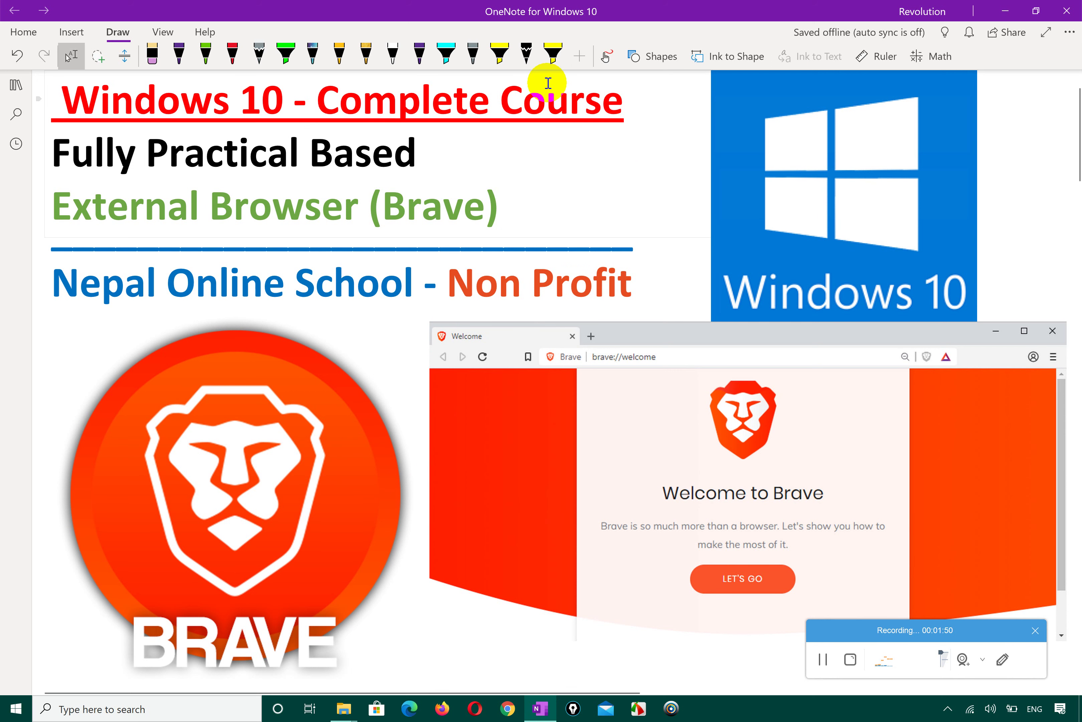
pyautogui.click(696, 10)
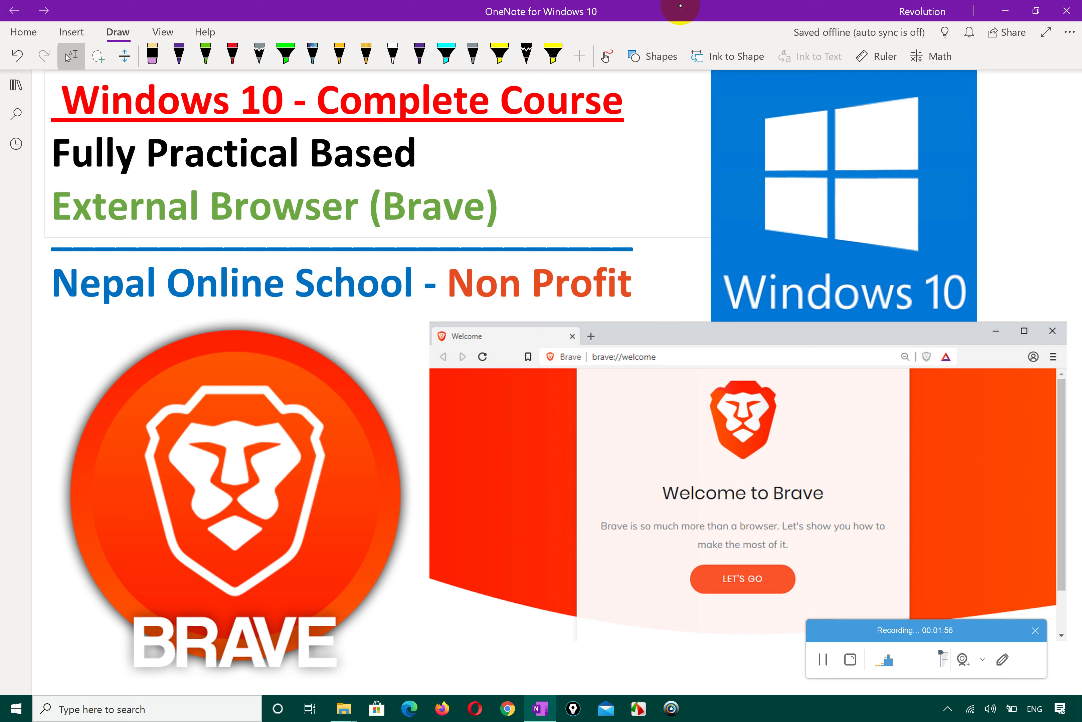
pyautogui.click(1004, 9)
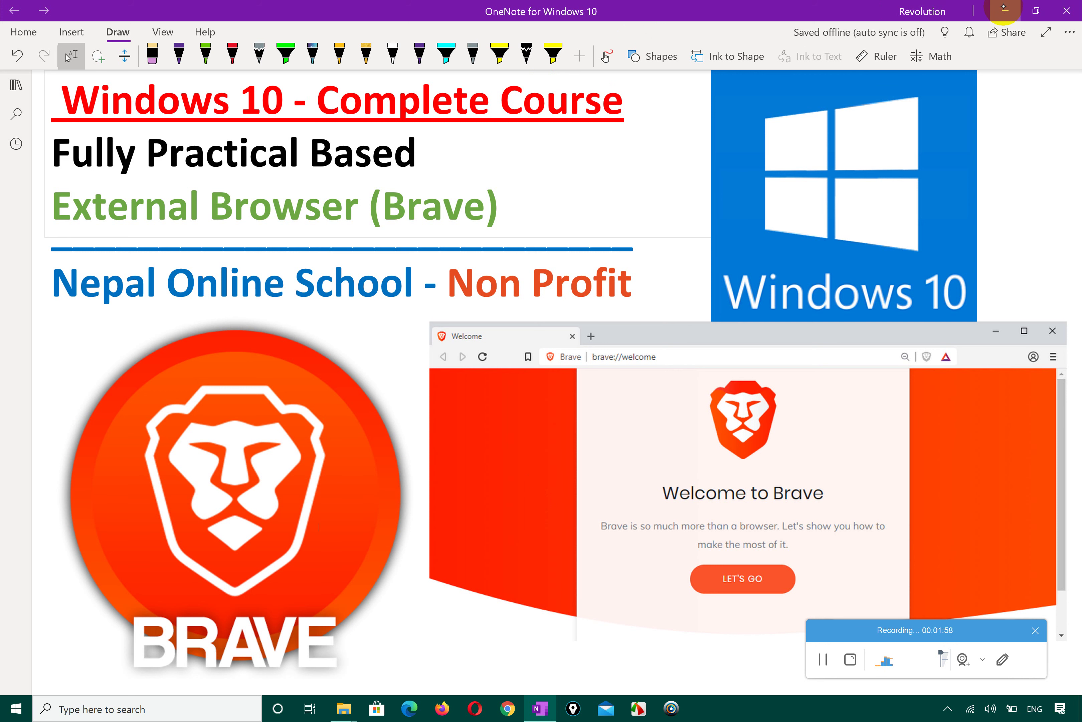